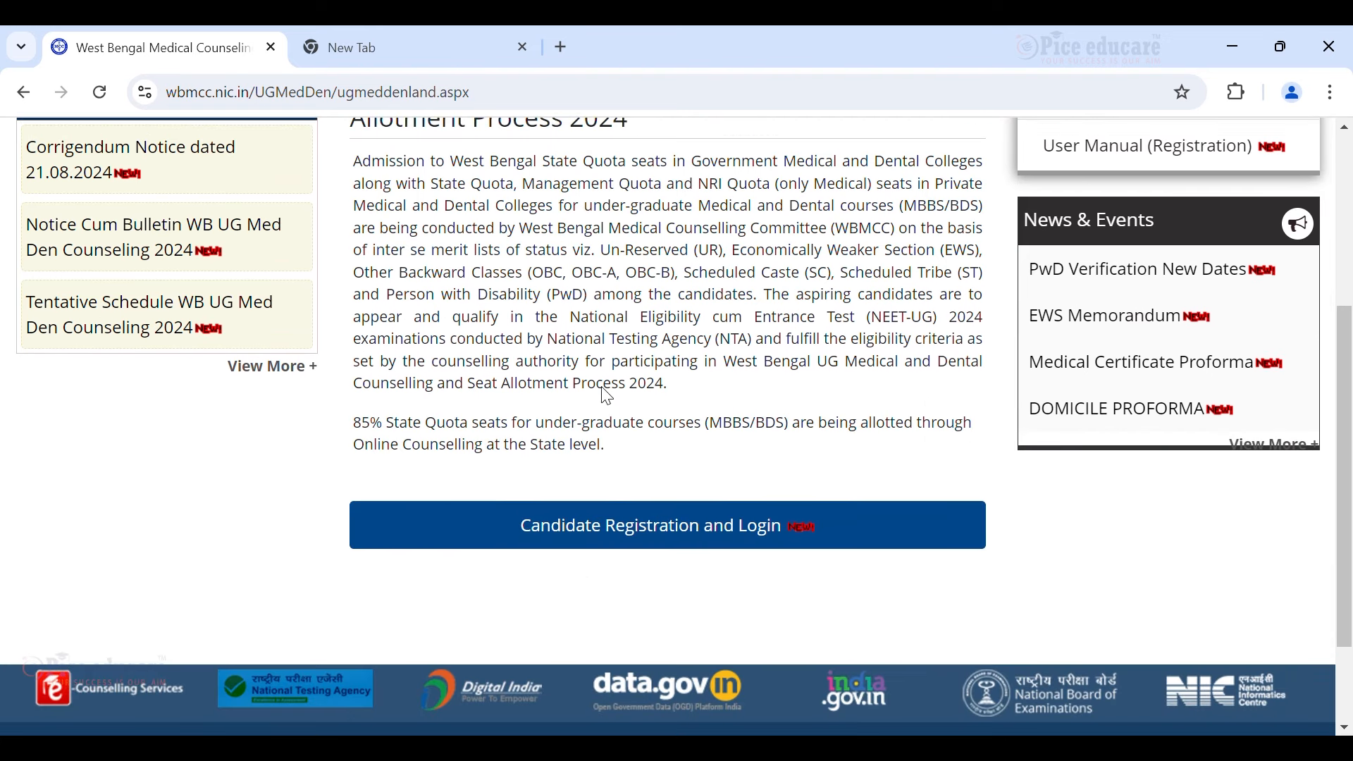
scroll(606, 395, up, 3)
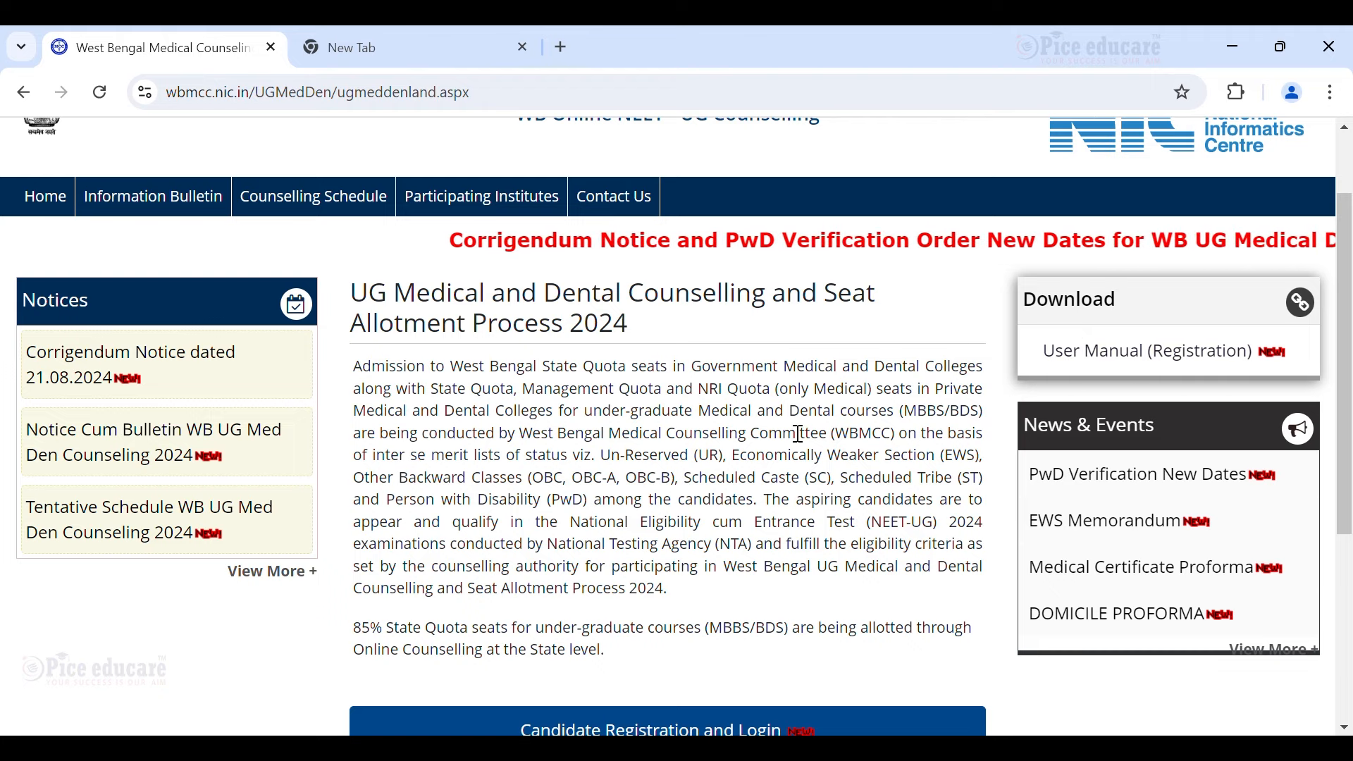
scroll(826, 429, down, 1)
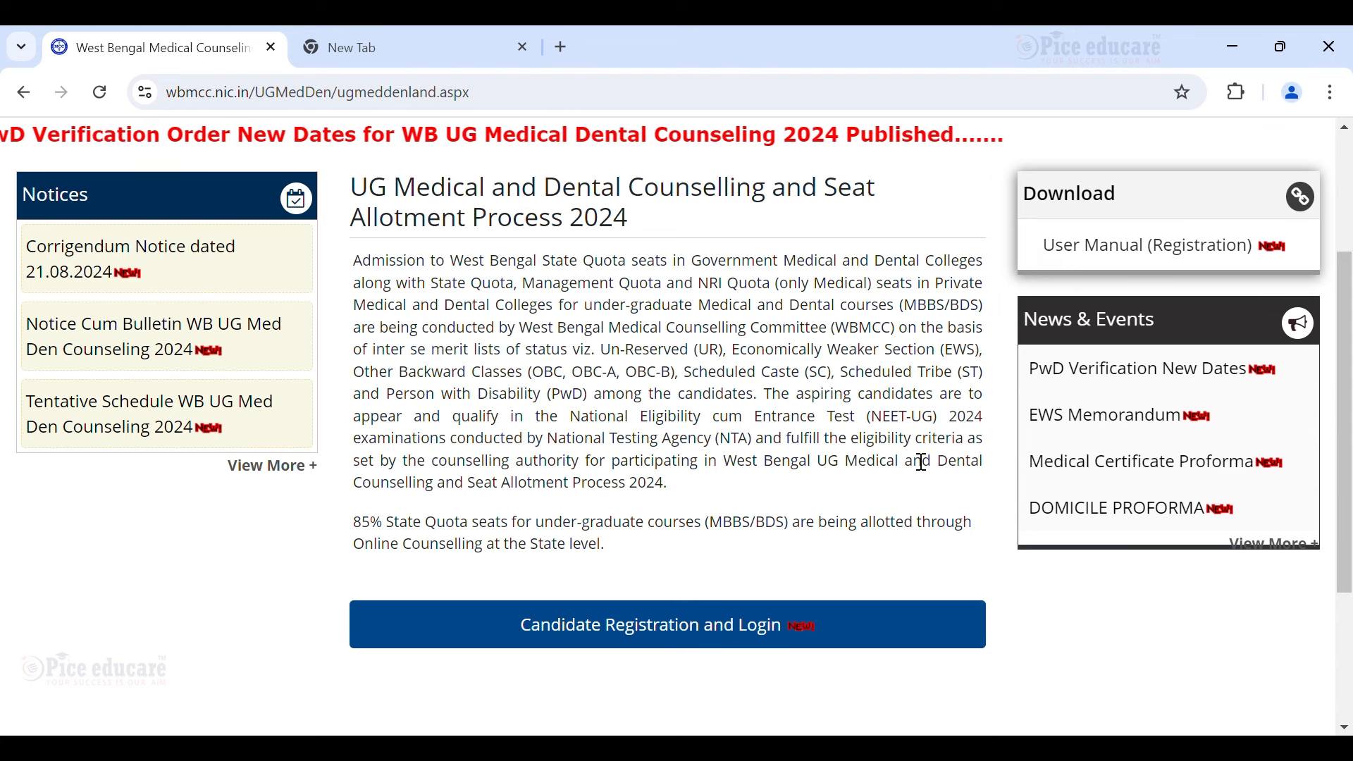
scroll(922, 462, down, 2)
scroll(916, 459, up, 2)
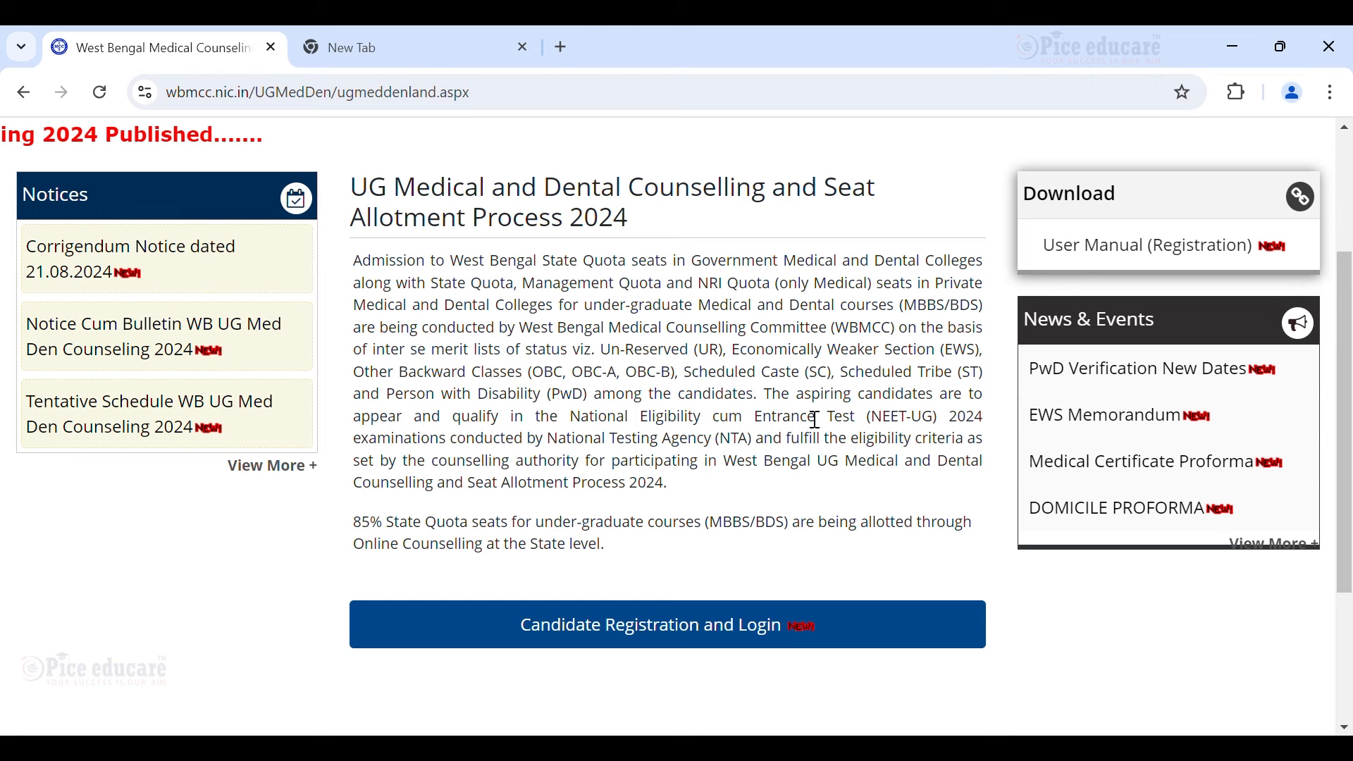
scroll(819, 421, down, 3)
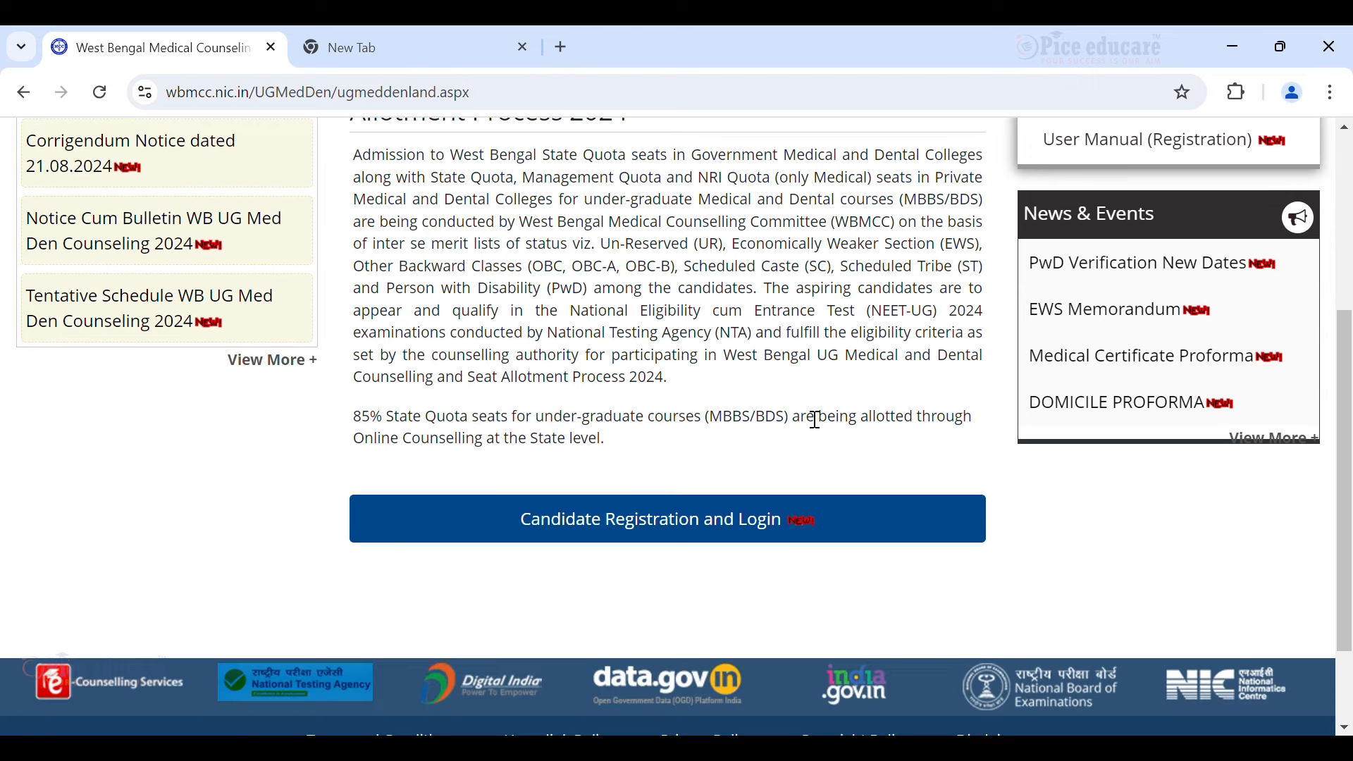
scroll(818, 421, up, 3)
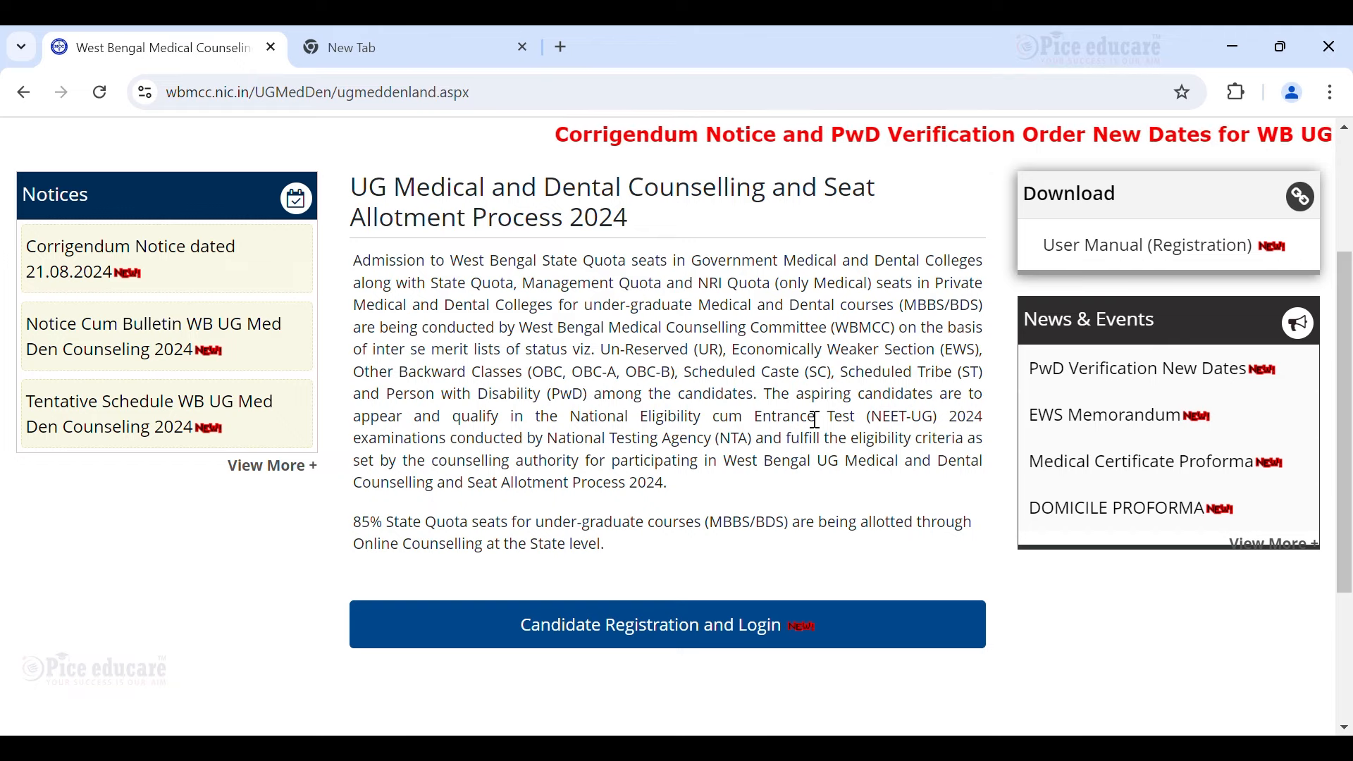
scroll(817, 421, down, 2)
scroll(816, 421, up, 2)
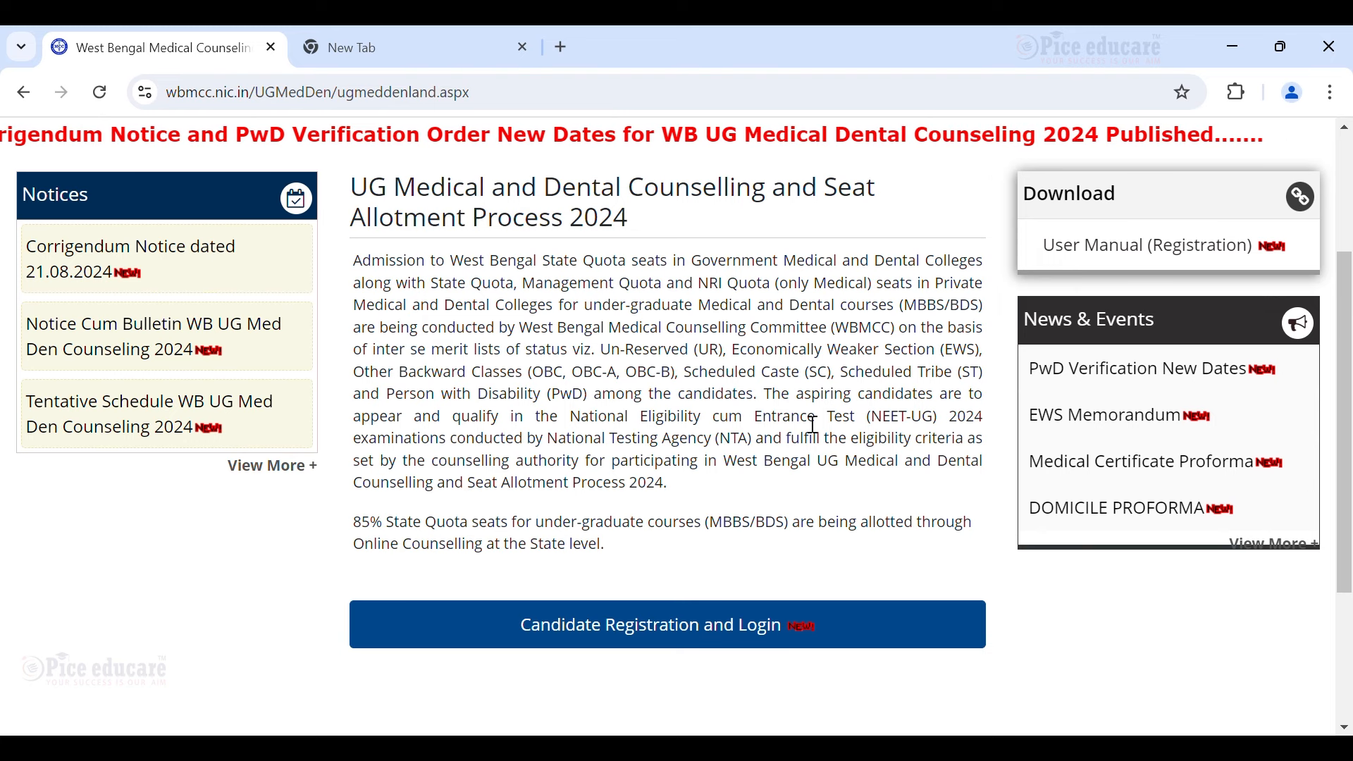
scroll(816, 424, down, 1)
scroll(816, 424, down, 1)
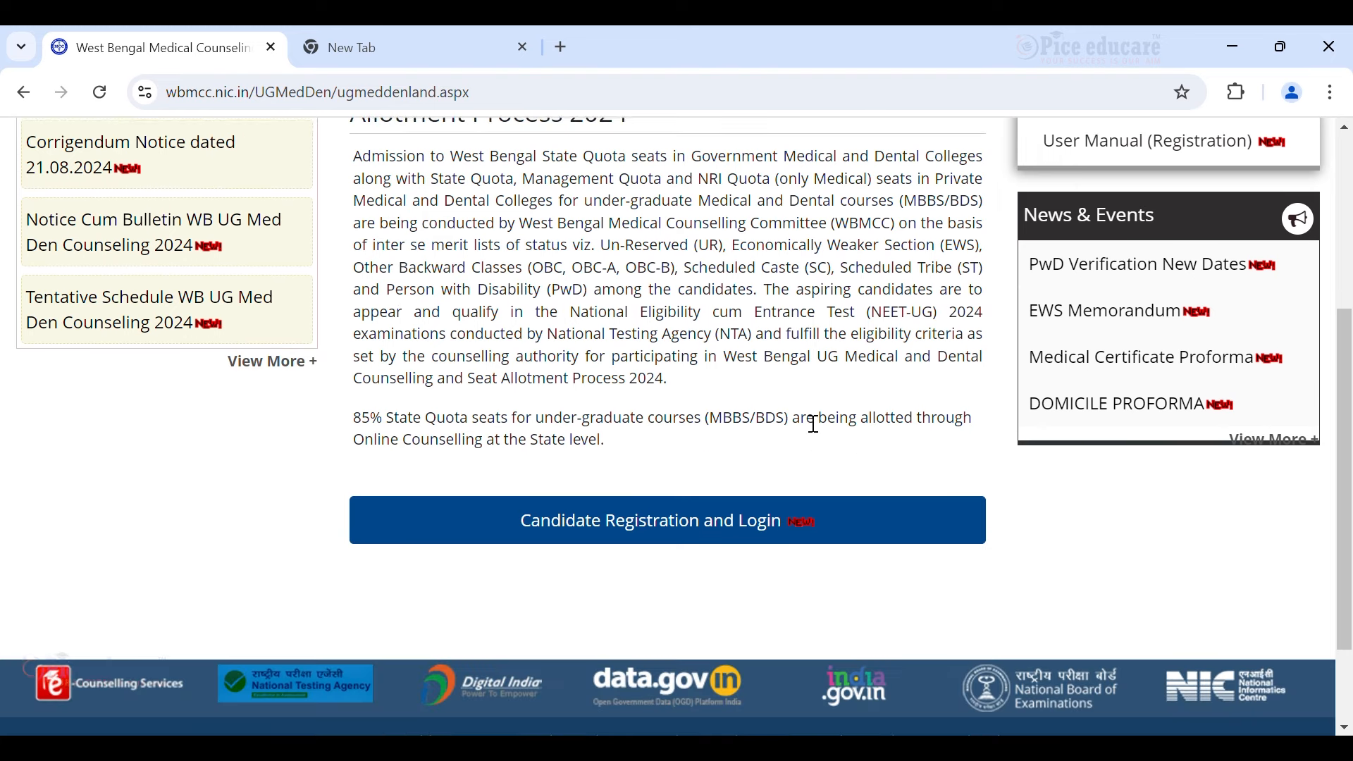
scroll(816, 423, up, 3)
scroll(816, 424, down, 1)
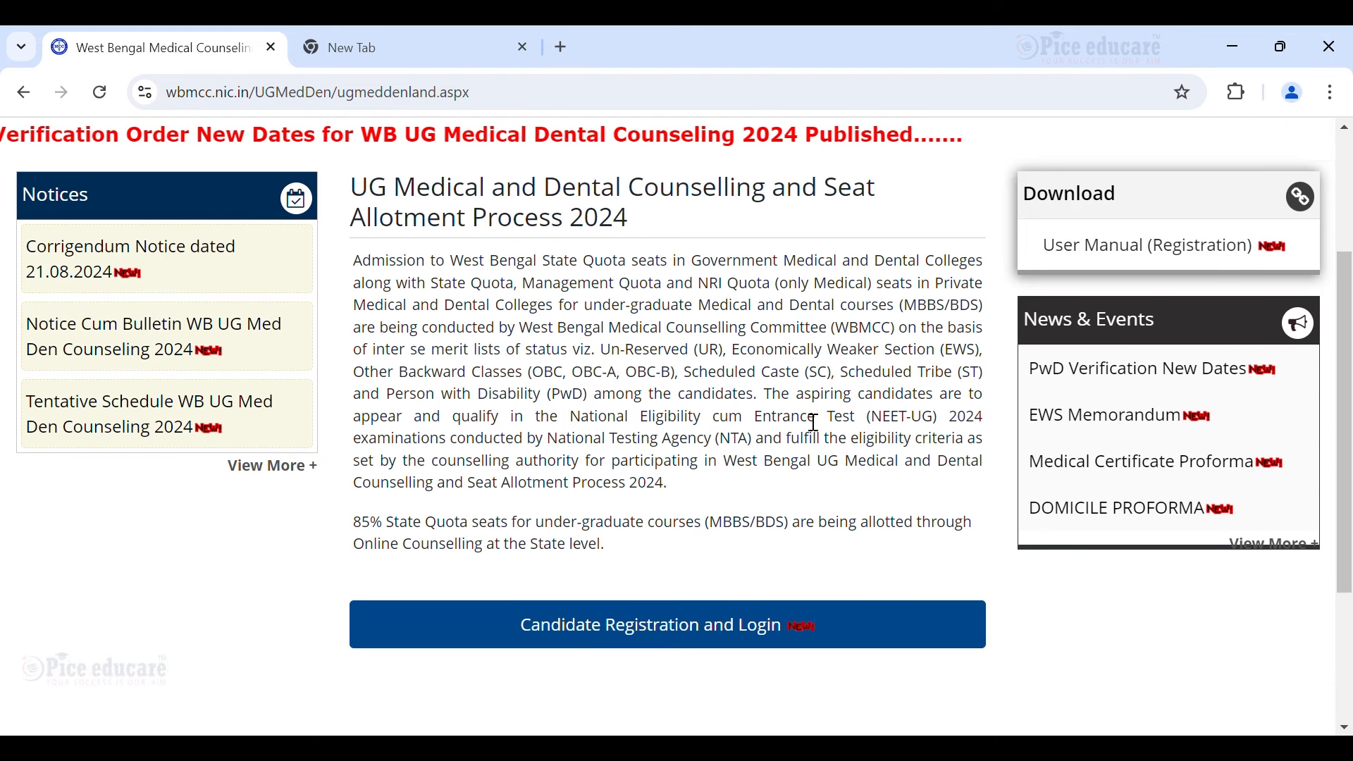
scroll(816, 423, down, 1)
scroll(817, 424, up, 1)
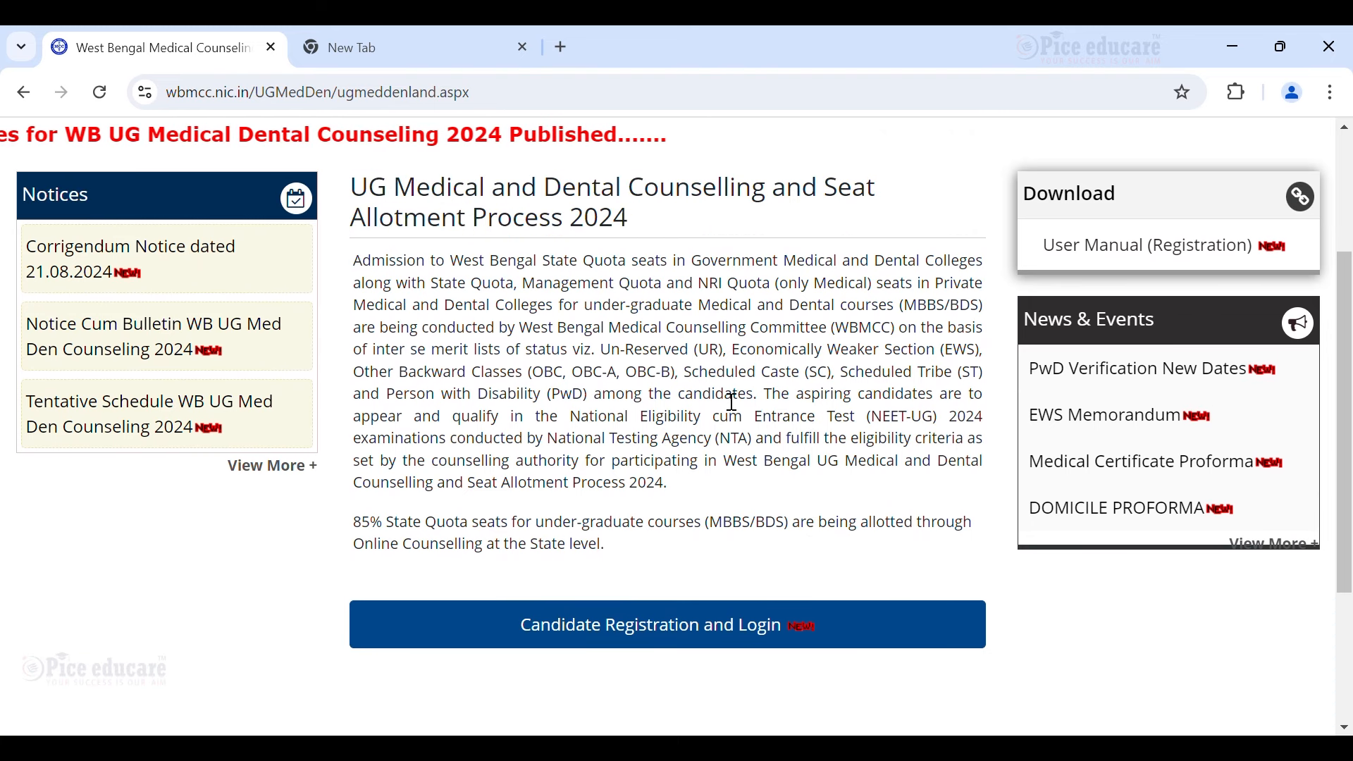
scroll(736, 400, up, 1)
scroll(739, 400, down, 1)
scroll(738, 400, up, 1)
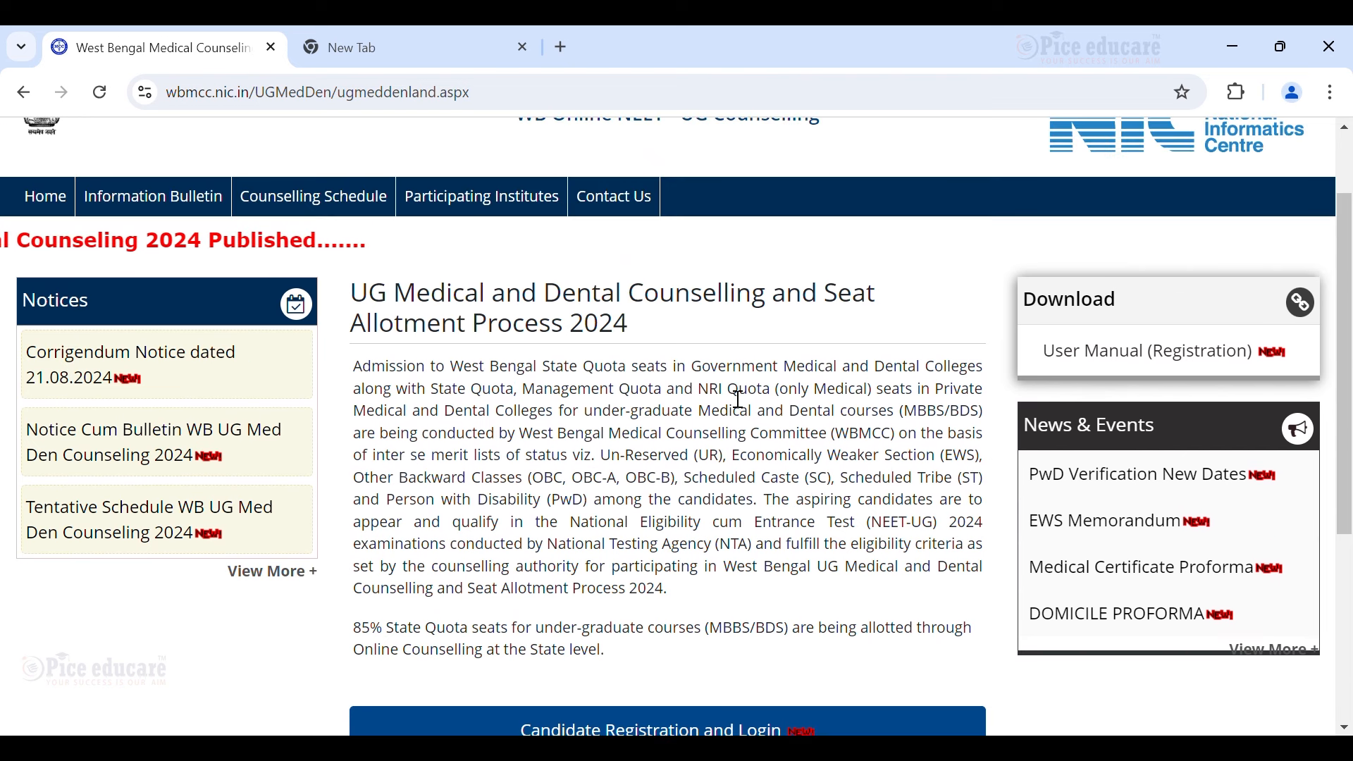
scroll(738, 400, up, 1)
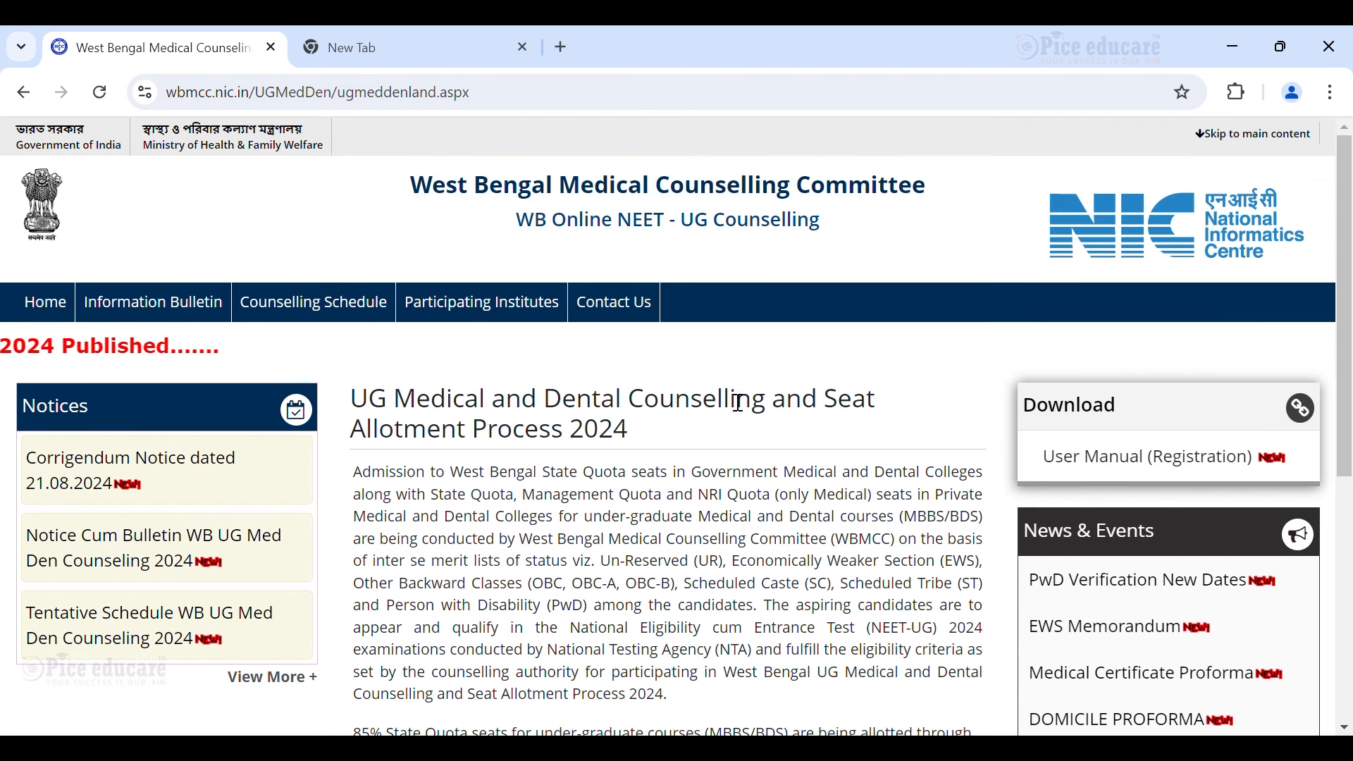
scroll(739, 403, down, 1)
scroll(739, 403, down, 1)
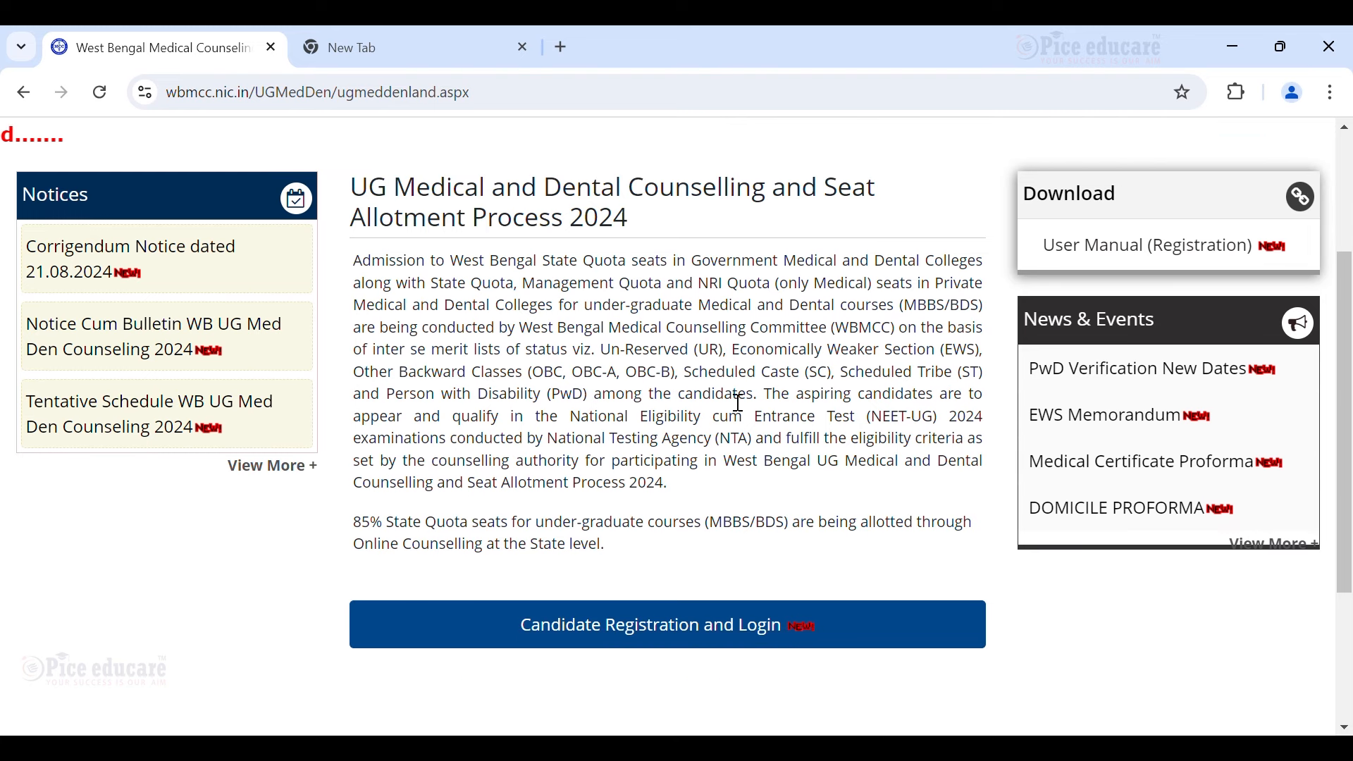
scroll(744, 403, down, 1)
scroll(485, 386, up, 1)
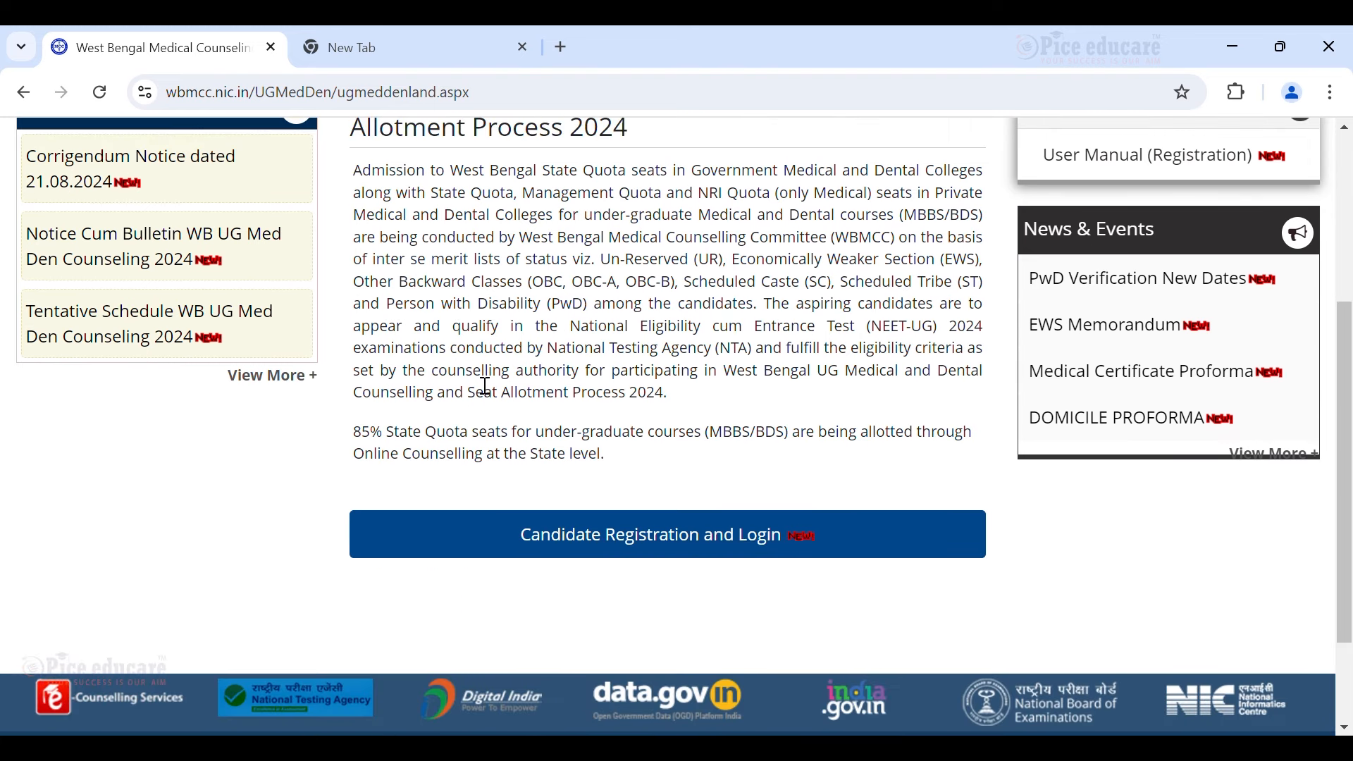
click(173, 317)
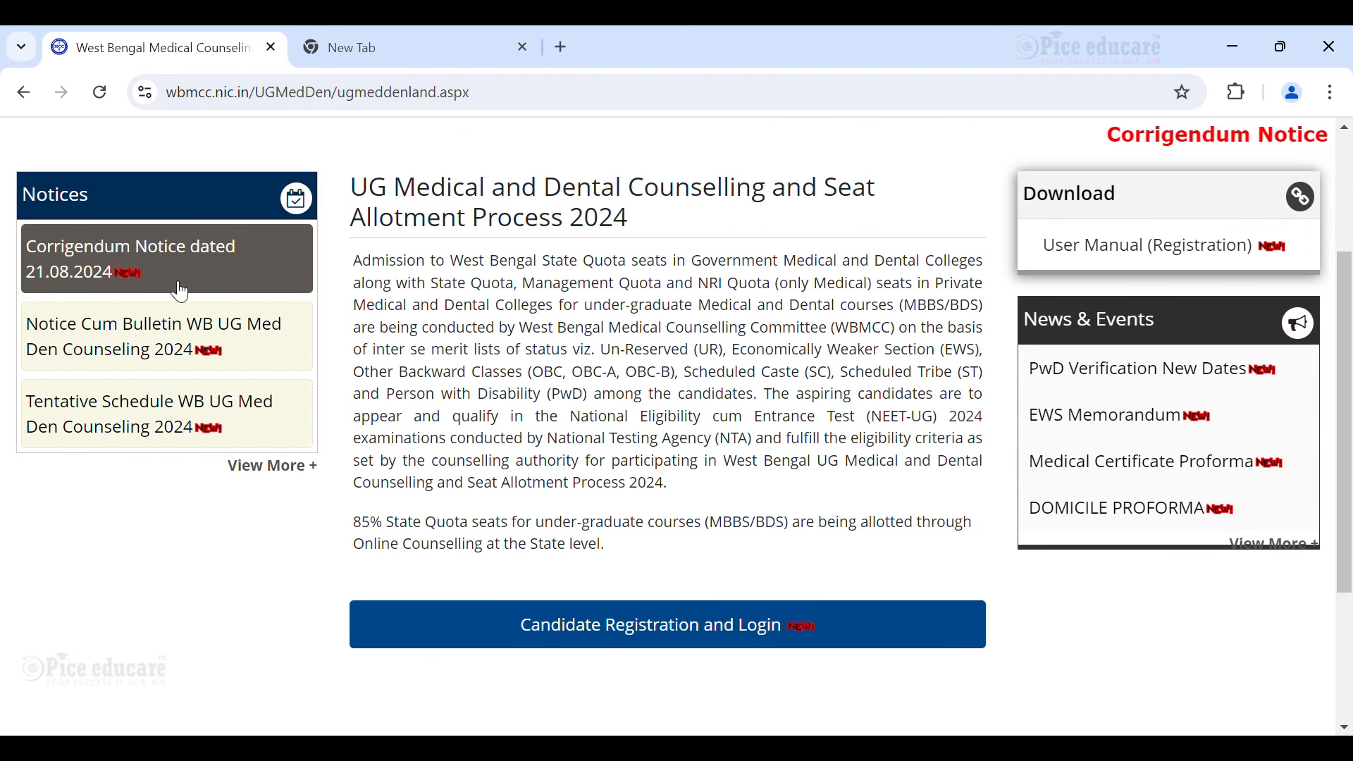
scroll(664, 386, down, 1)
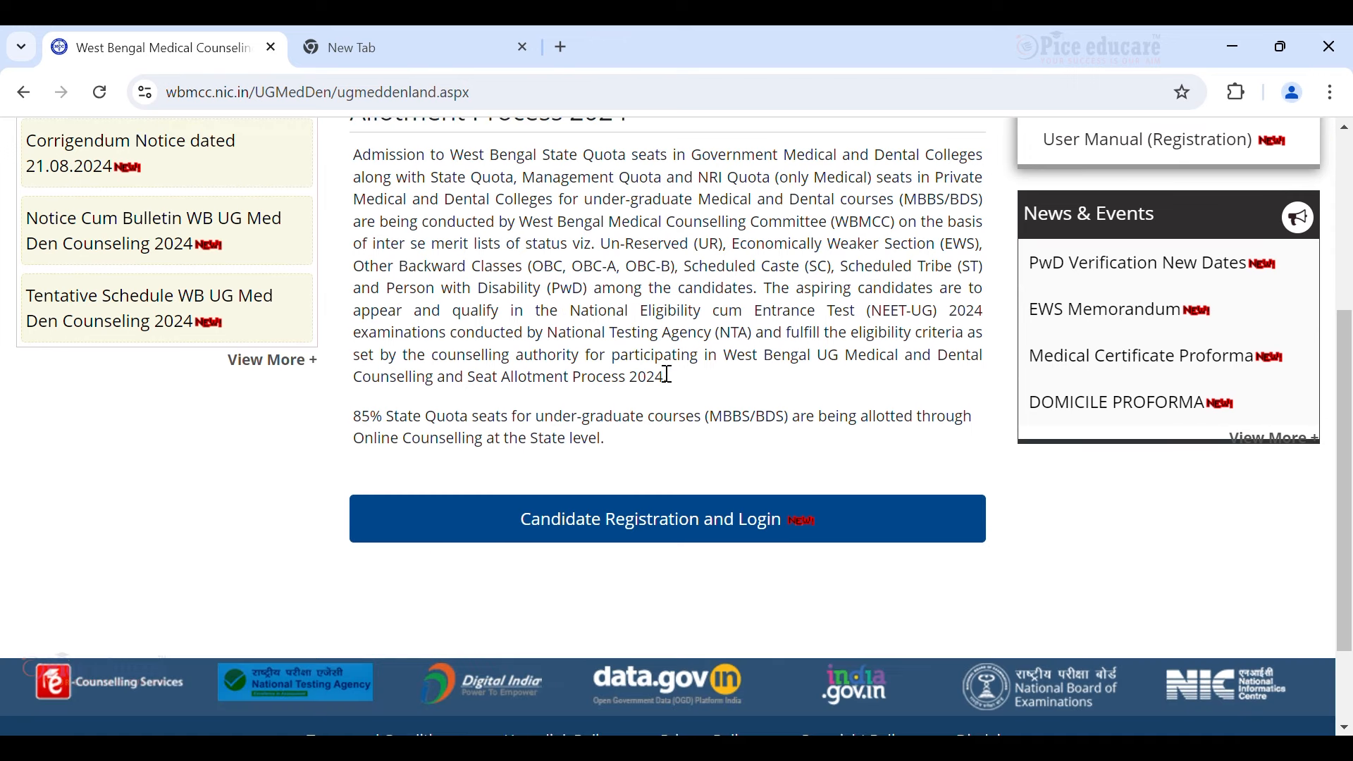
Open New Candidate Registration from Candidate Registration and Login, and accept the terms with I Agree.
click(701, 533)
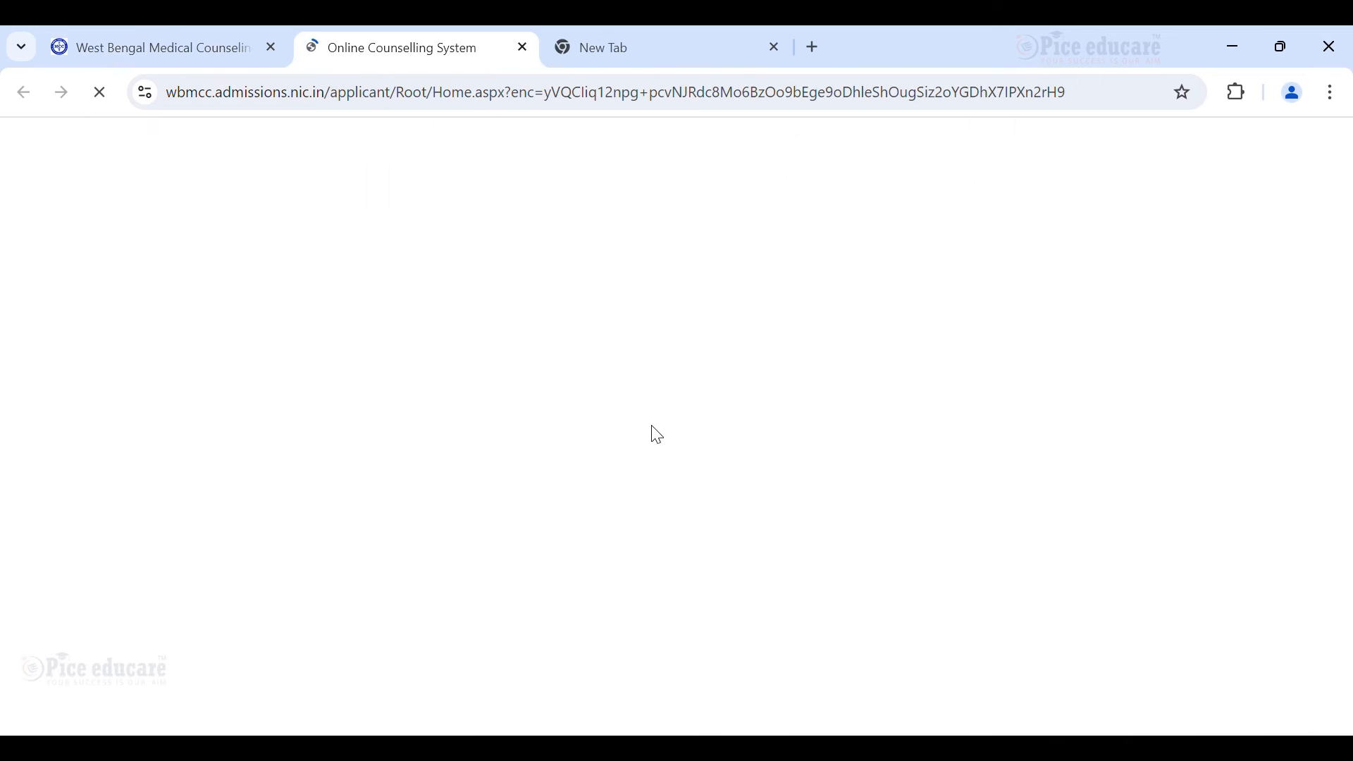
scroll(382, 395, down, 4)
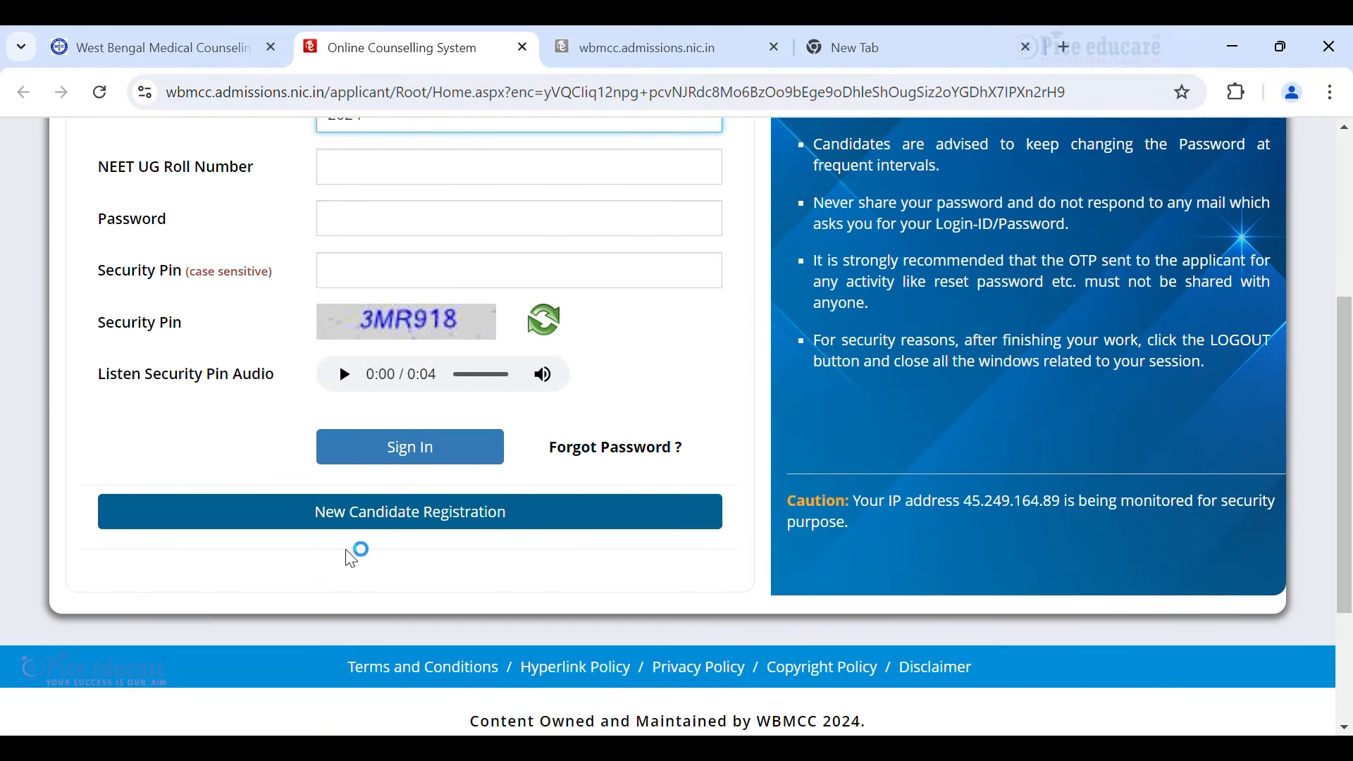
click(375, 532)
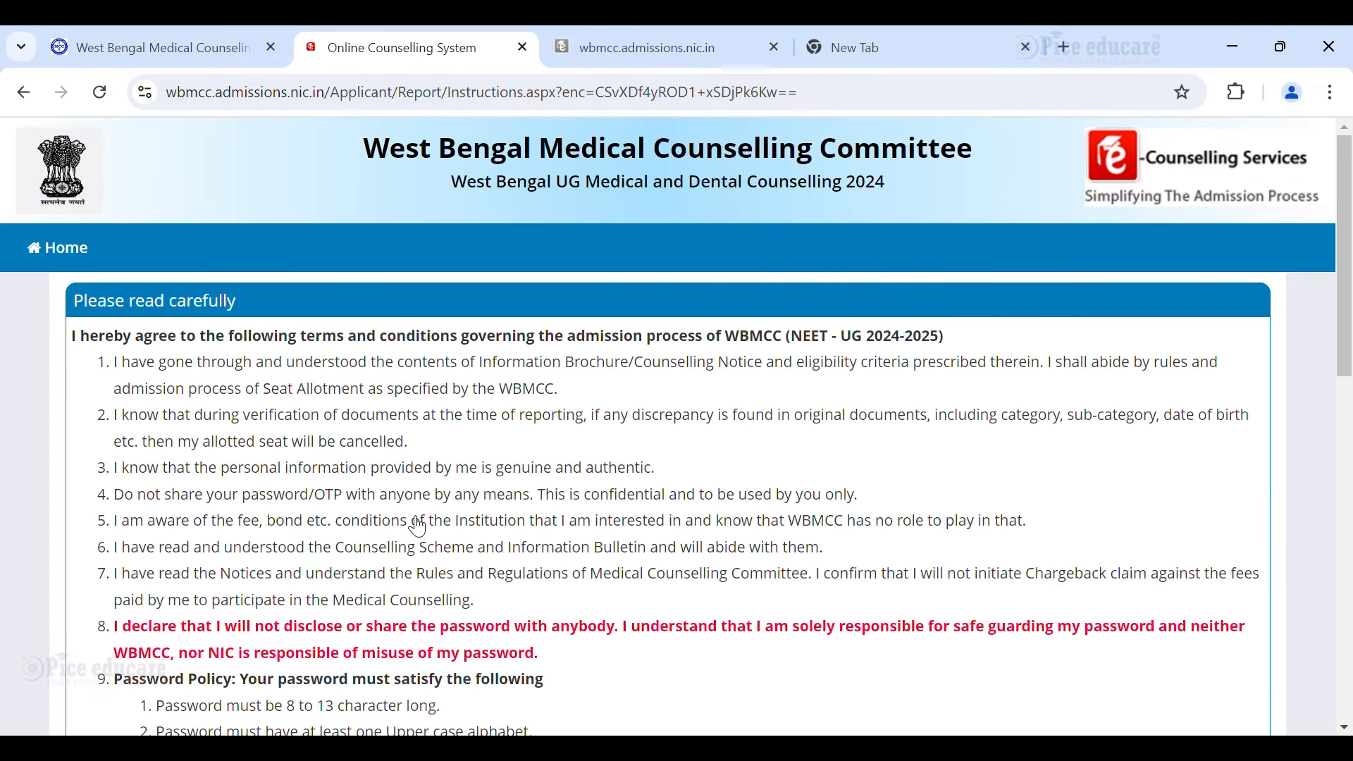
scroll(467, 522, down, 3)
scroll(765, 339, up, 1)
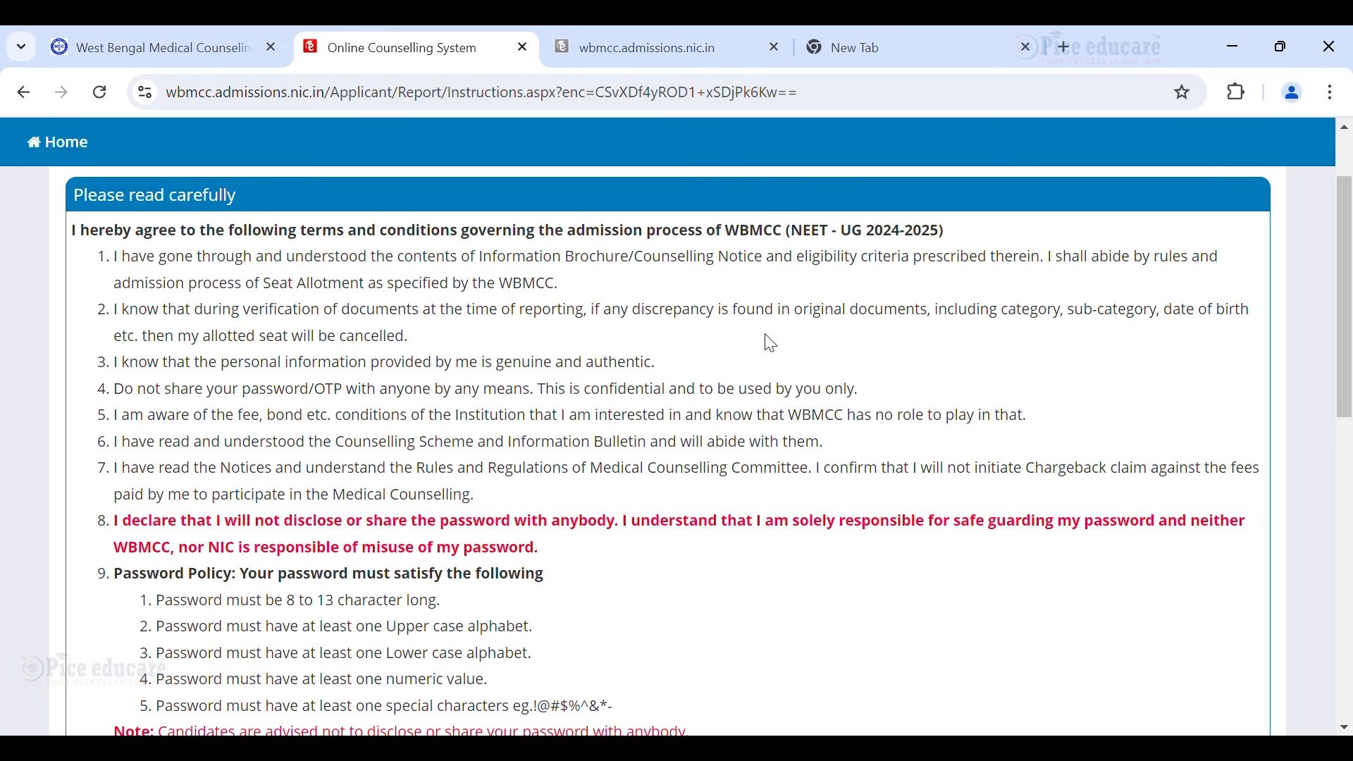
scroll(614, 381, down, 1)
scroll(614, 382, down, 12)
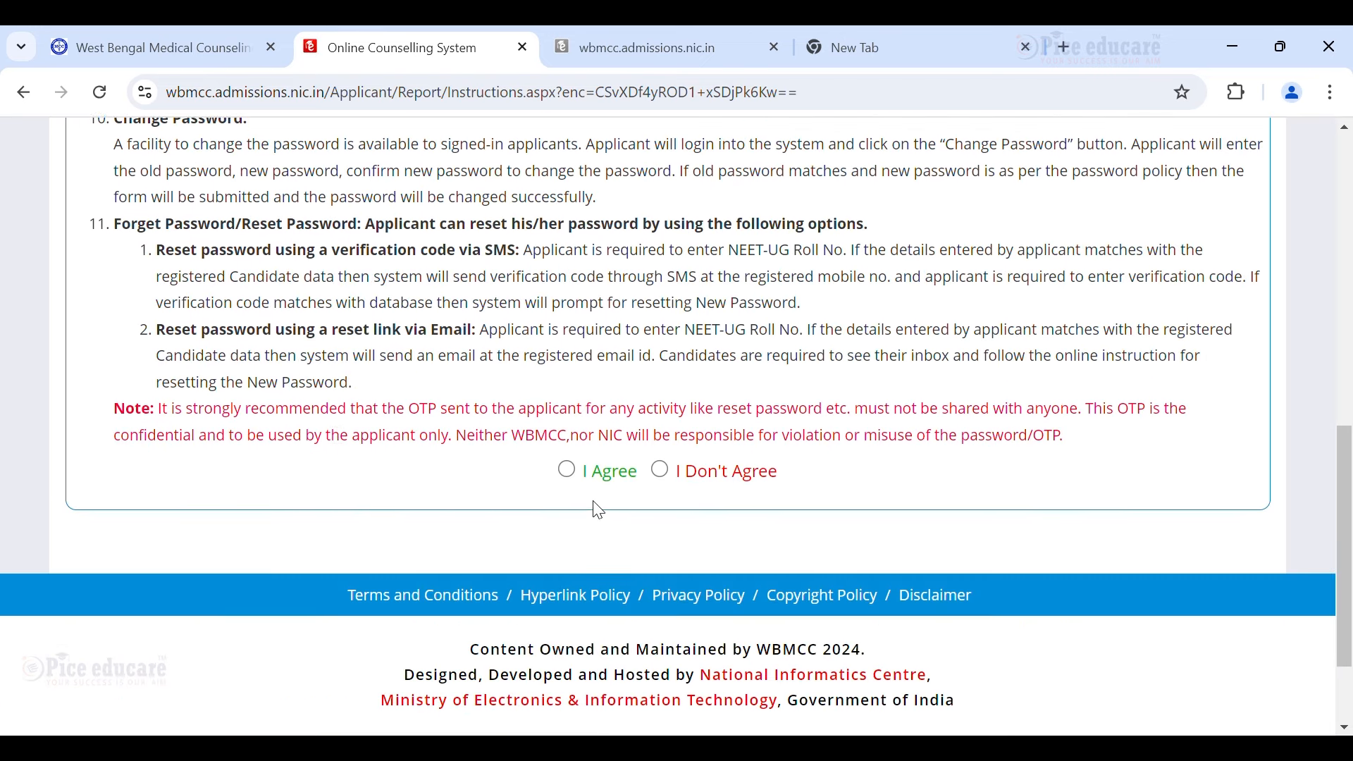
scroll(617, 393, up, 3)
click(592, 552)
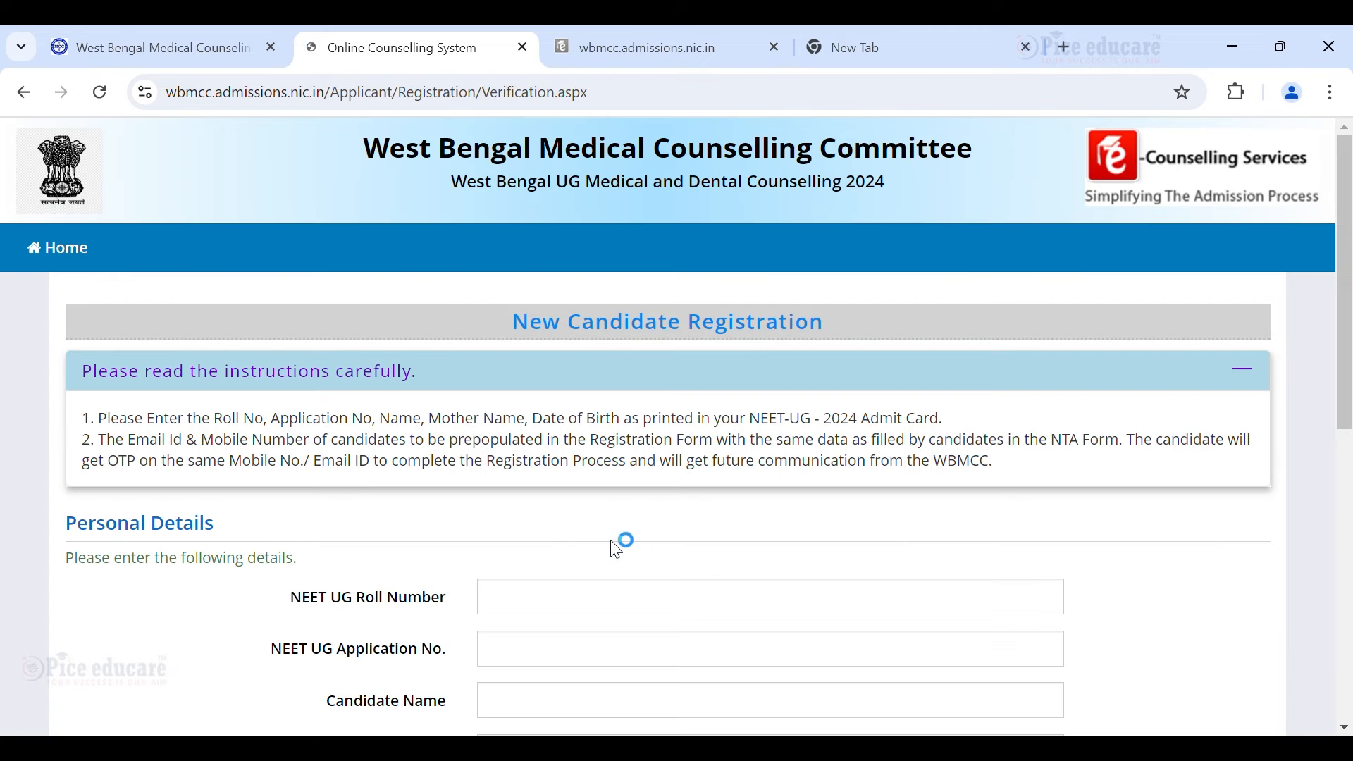
Paste the NEET UG roll number and fill in the NEET UG application number.
scroll(623, 525, down, 3)
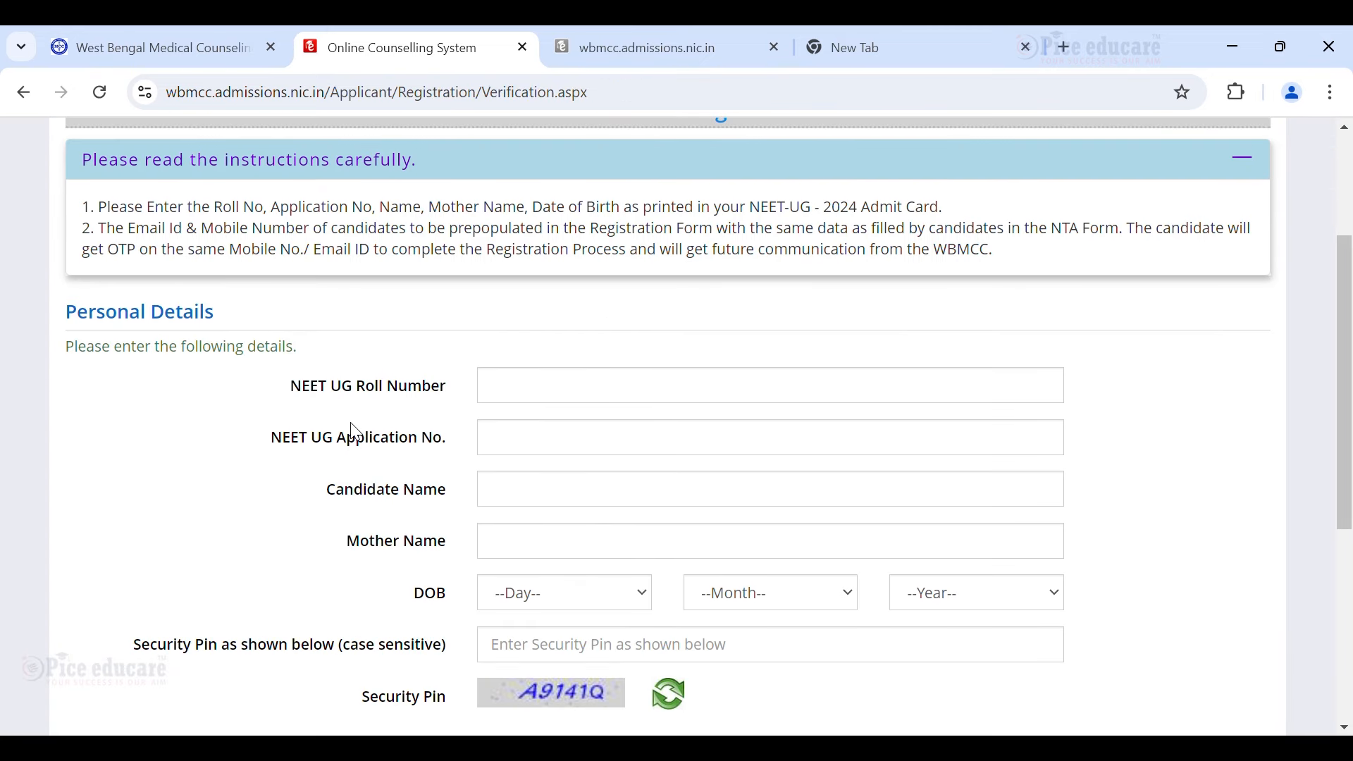
click(525, 395)
key(ctrl+v)
click(543, 432)
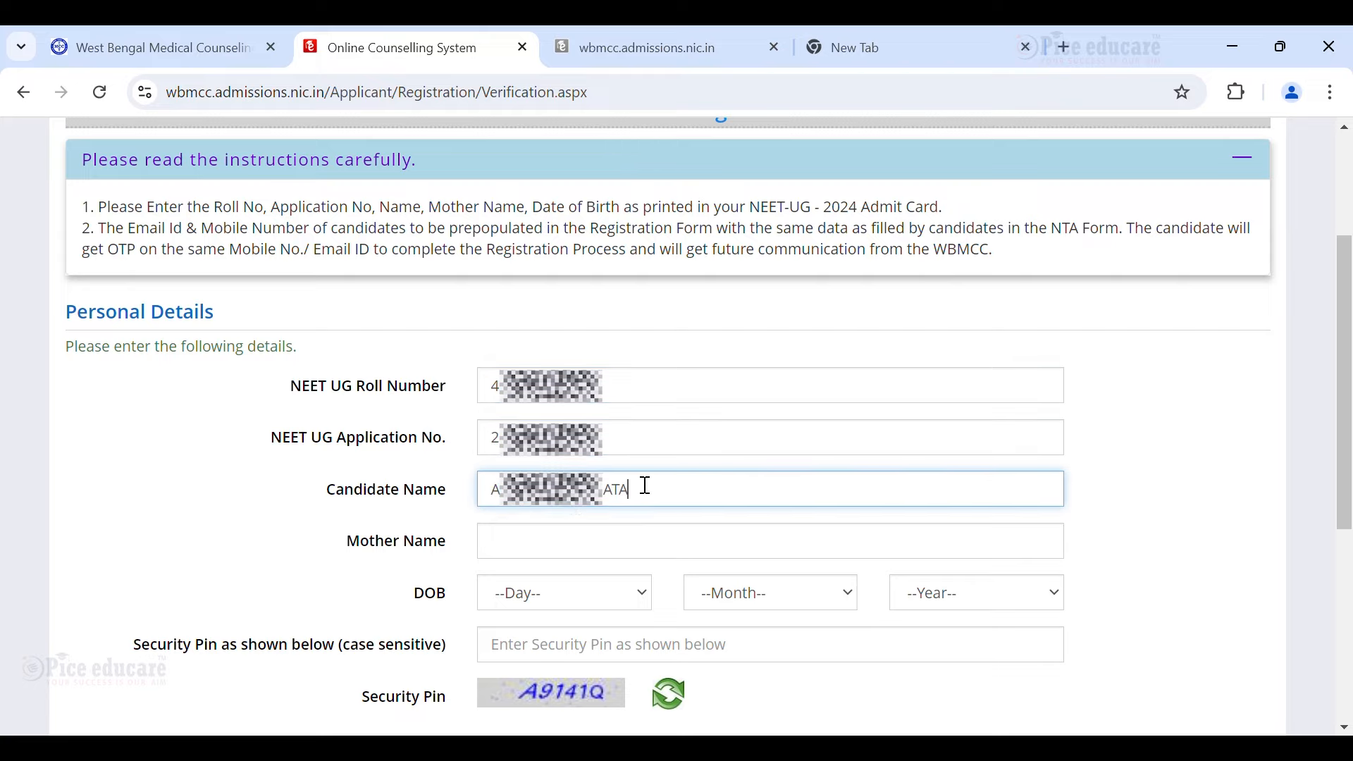
Fill in the mother's name and date of birth, enter the displayed security pin, and submit.
scroll(569, 508, down, 1)
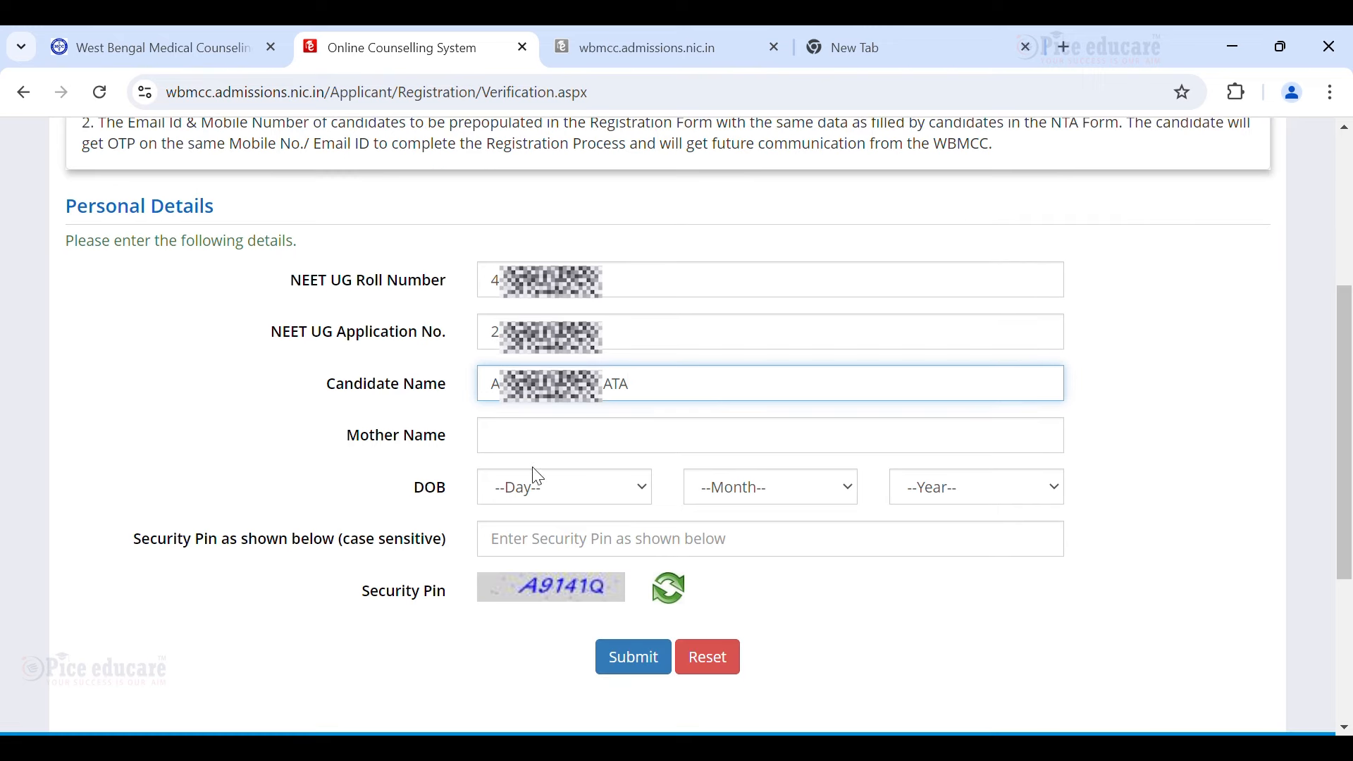
click(537, 455)
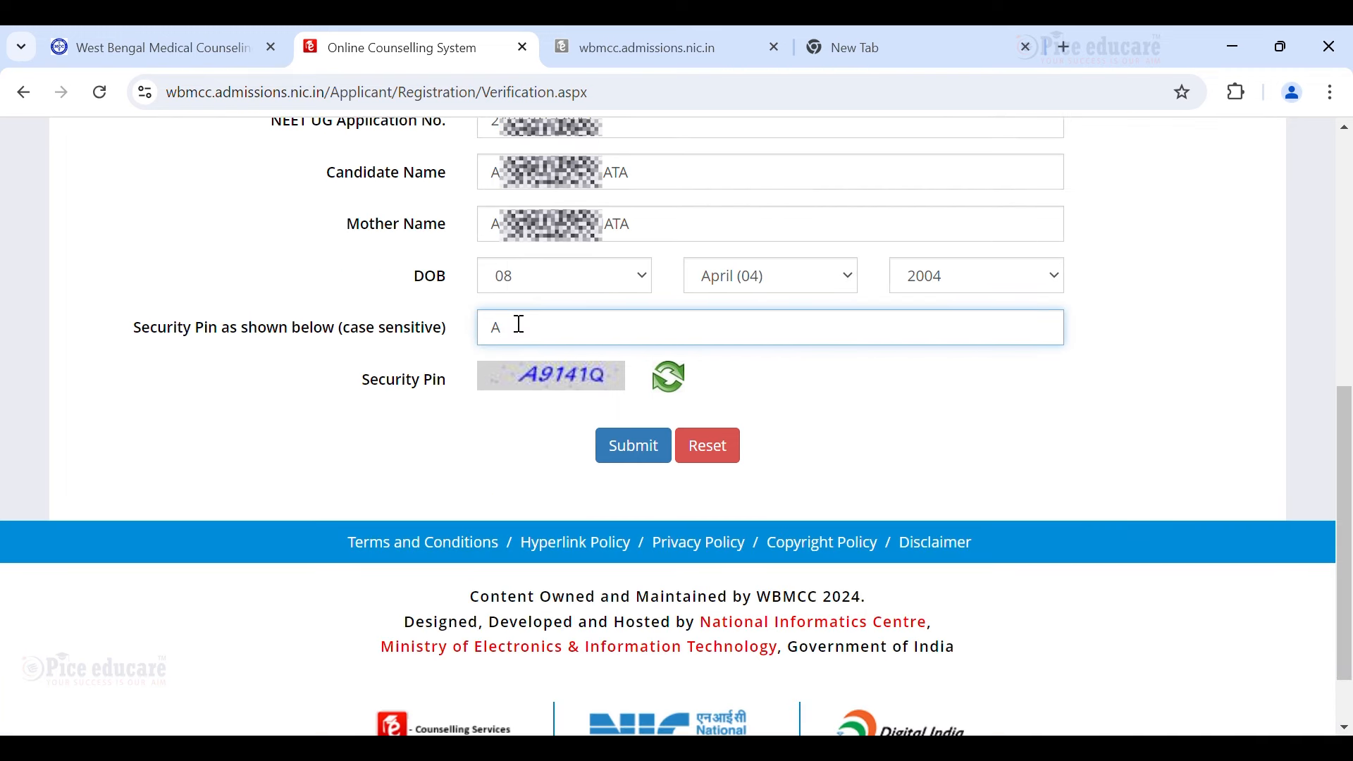
text(9141Q)
scroll(677, 426, up, 3)
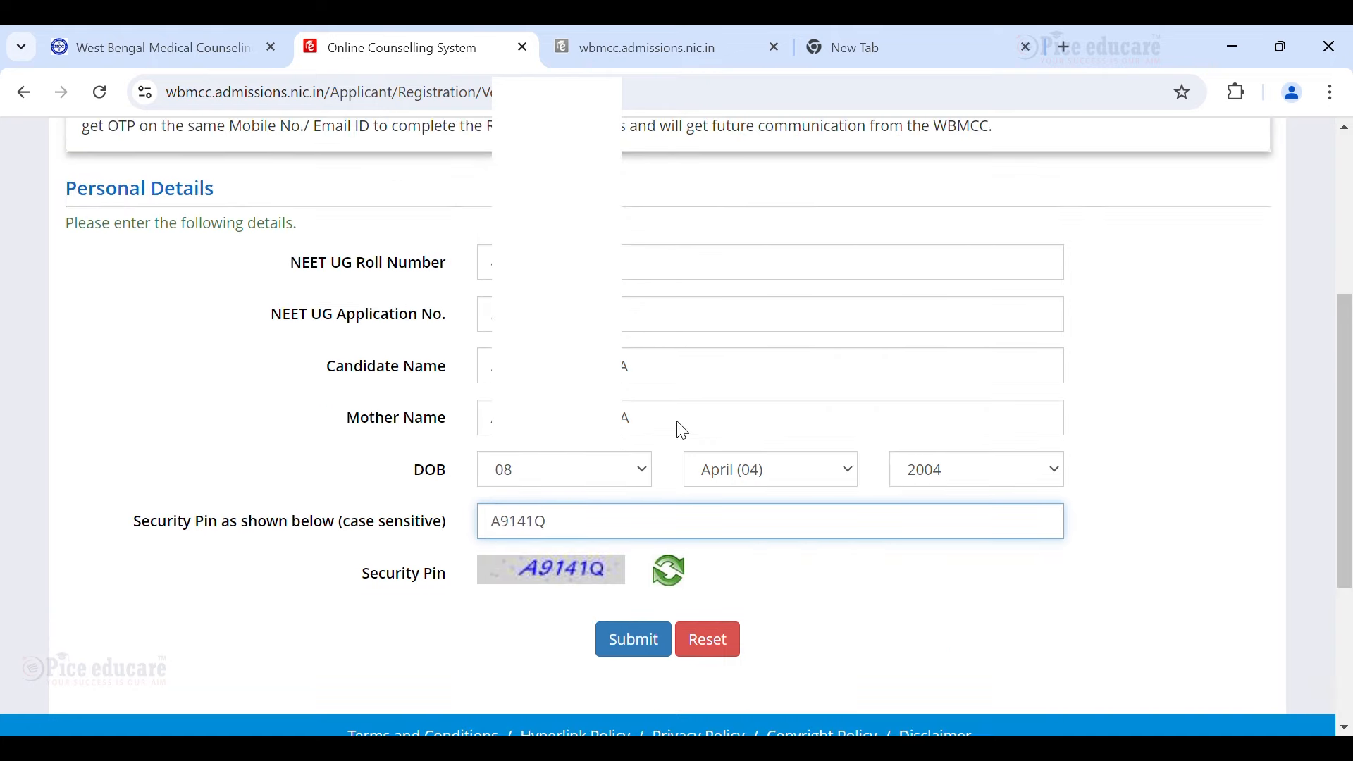
scroll(800, 406, down, 2)
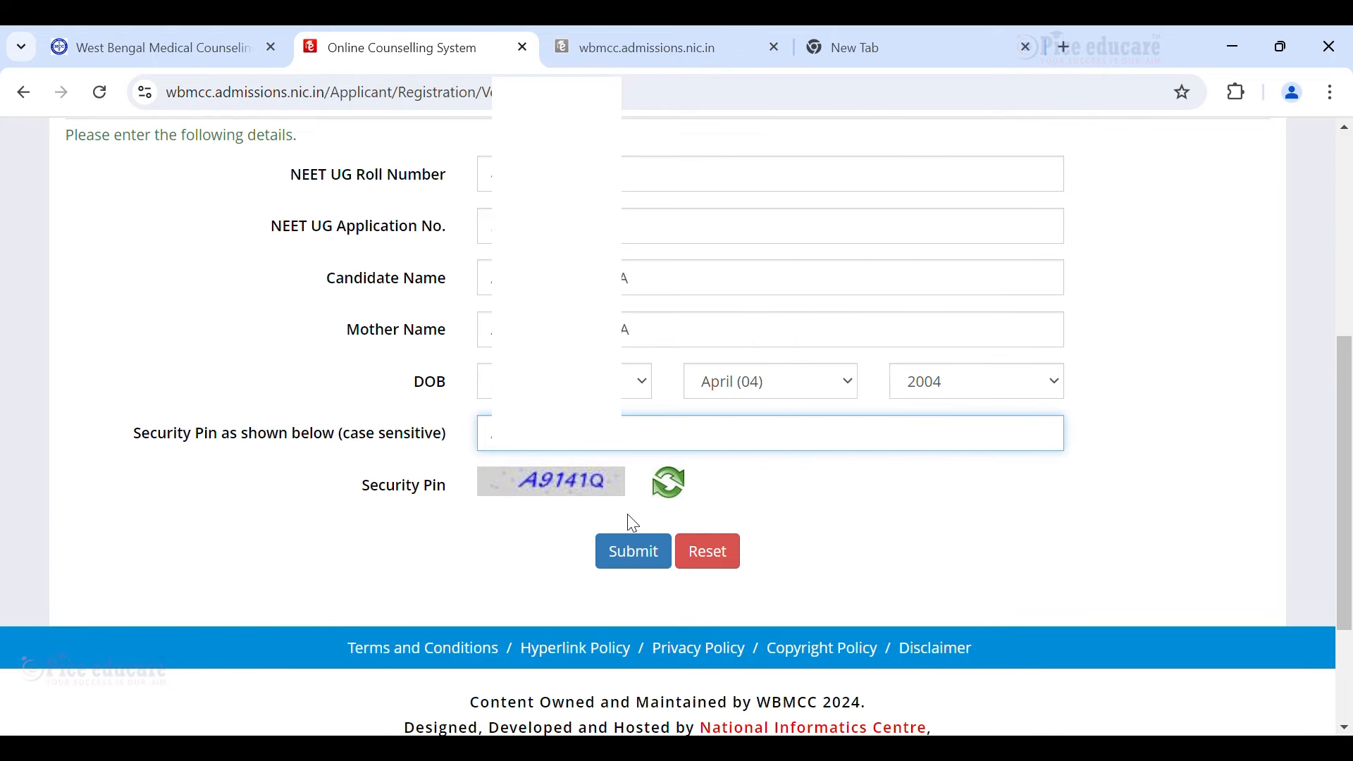
click(632, 546)
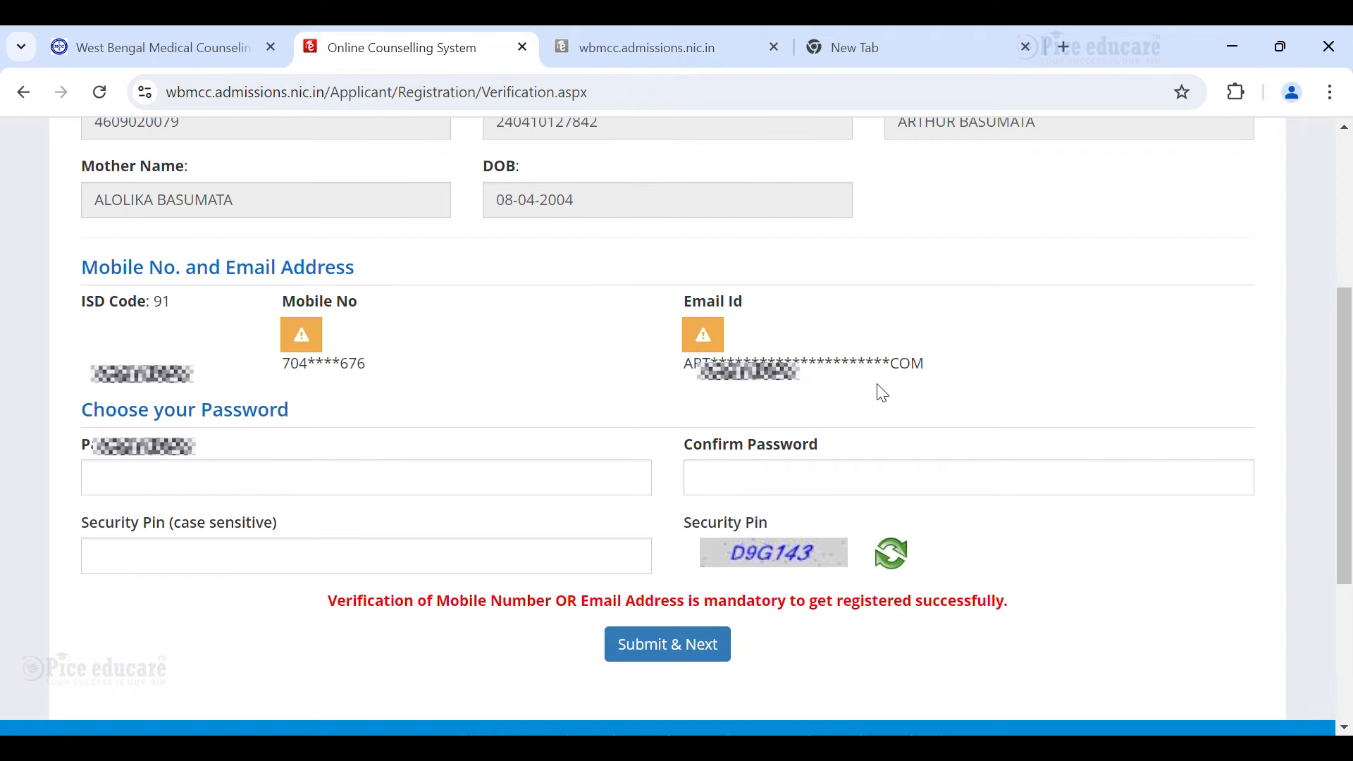
Enter and confirm a new account password, fill in the security pin, and choose Submit & Next.
scroll(874, 390, down, 2)
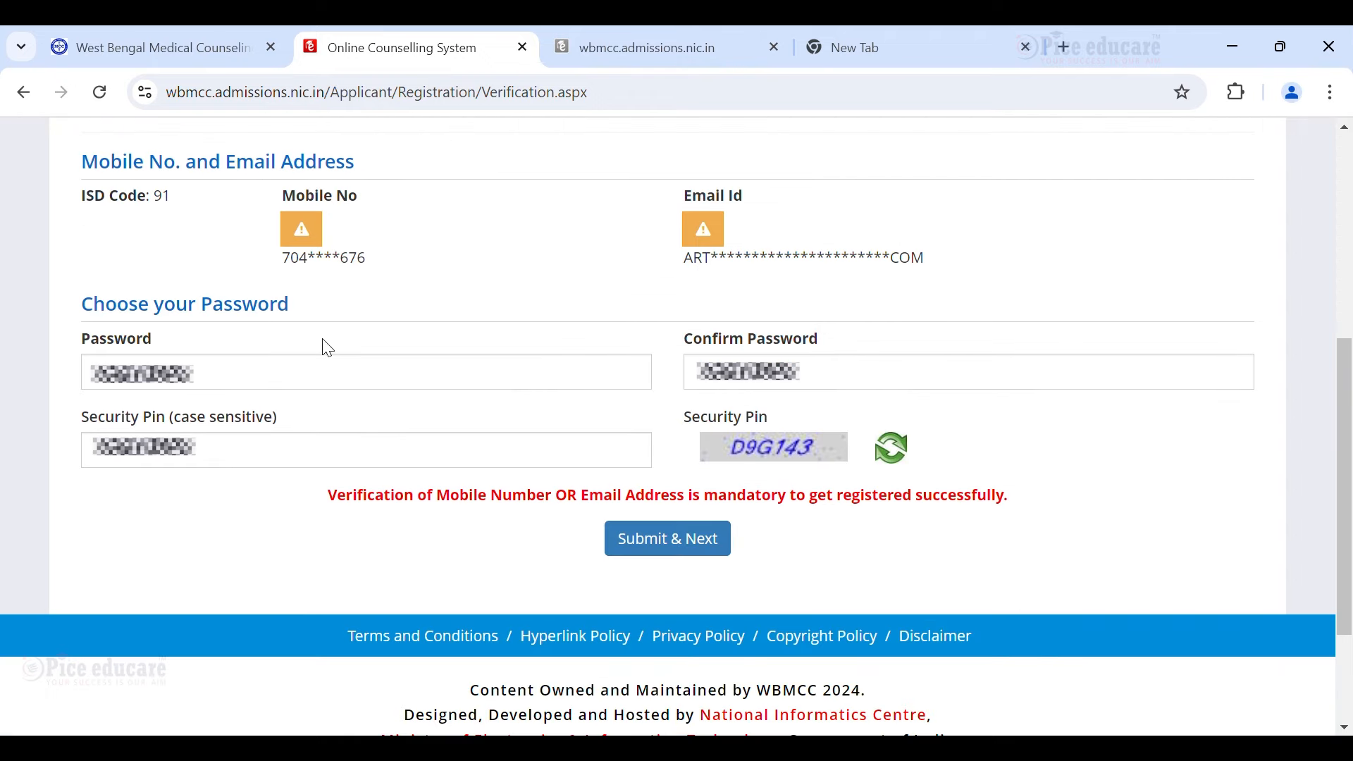
scroll(356, 367, down, 1)
scroll(248, 328, up, 1)
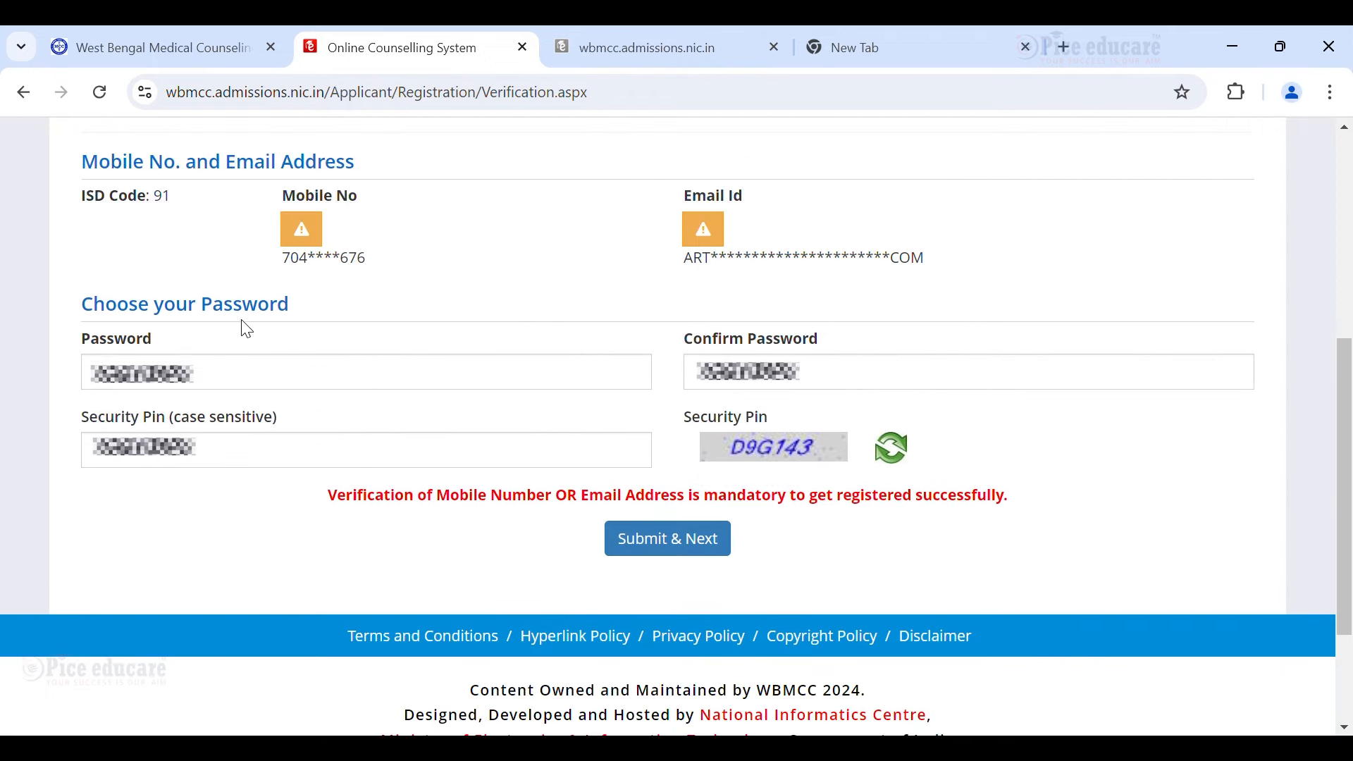
click(268, 369)
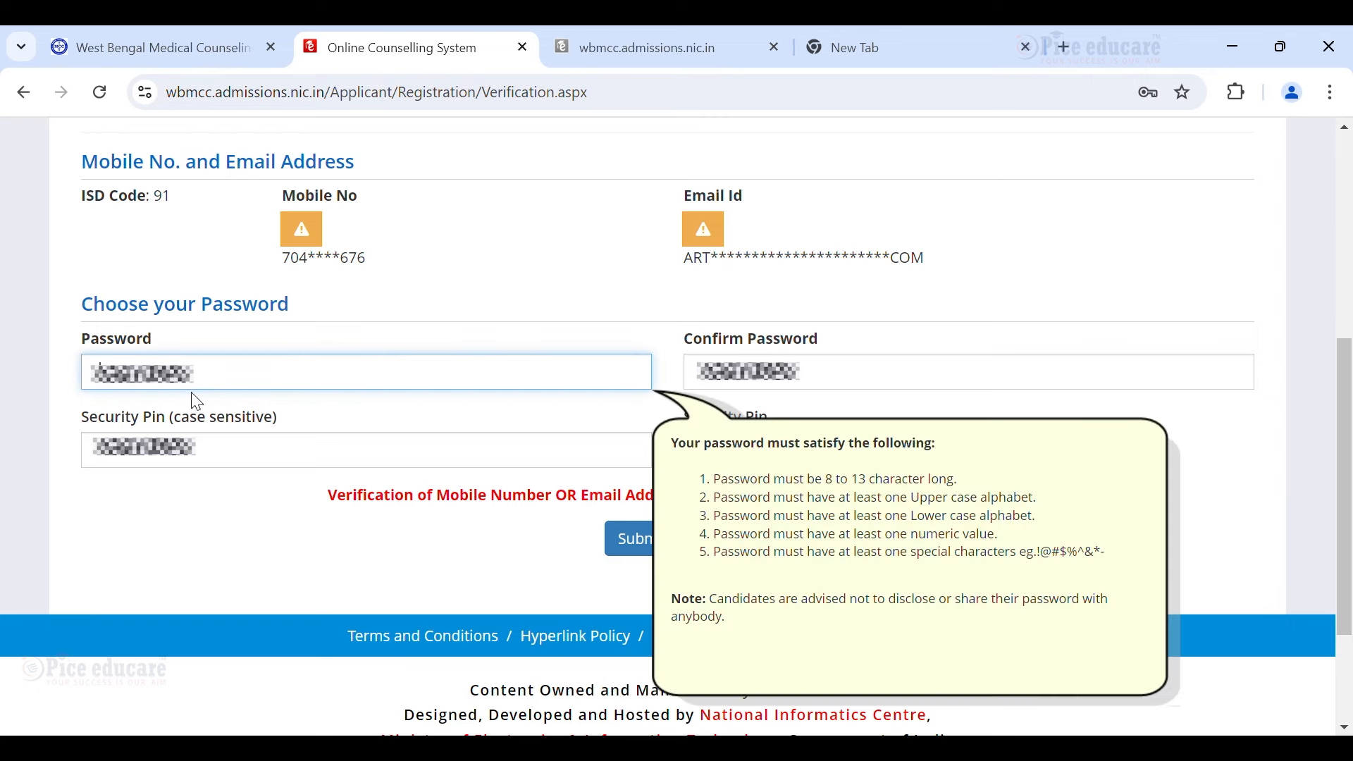
click(225, 469)
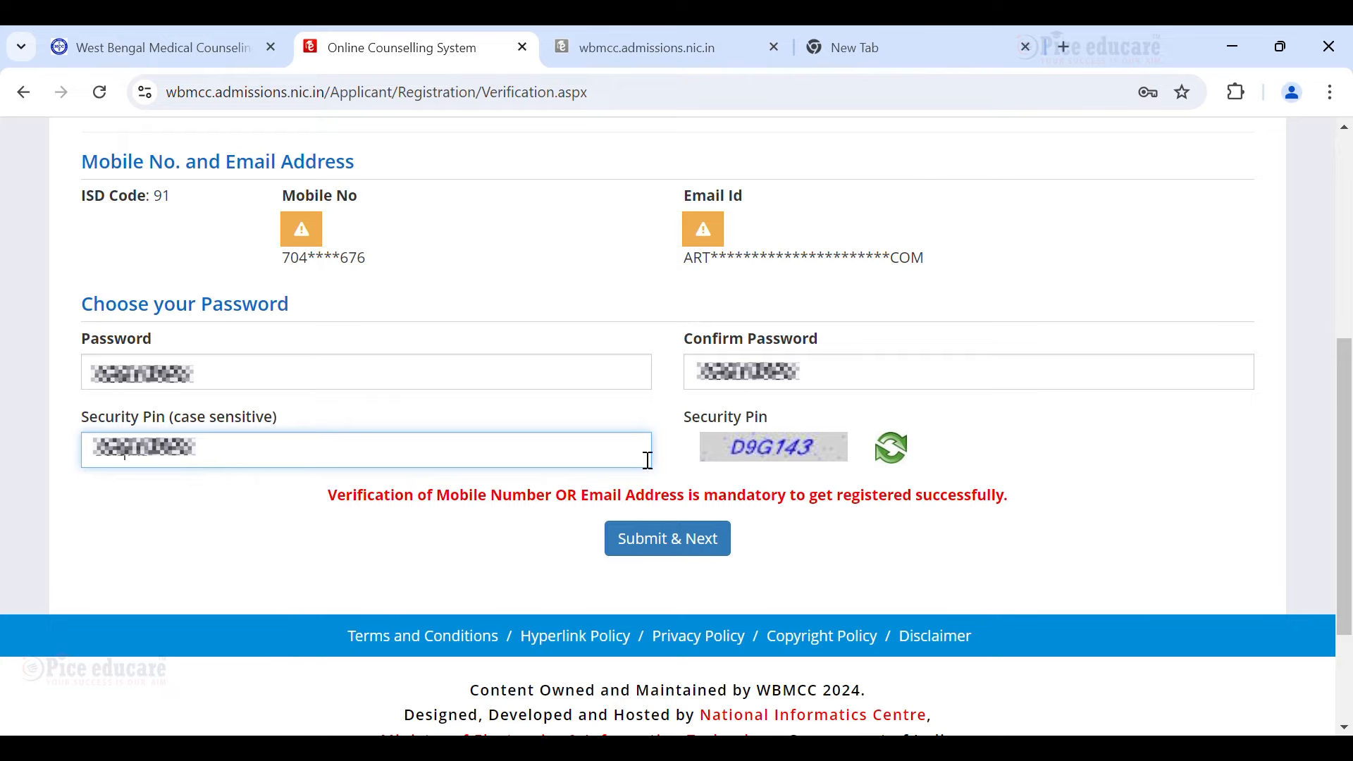
click(719, 542)
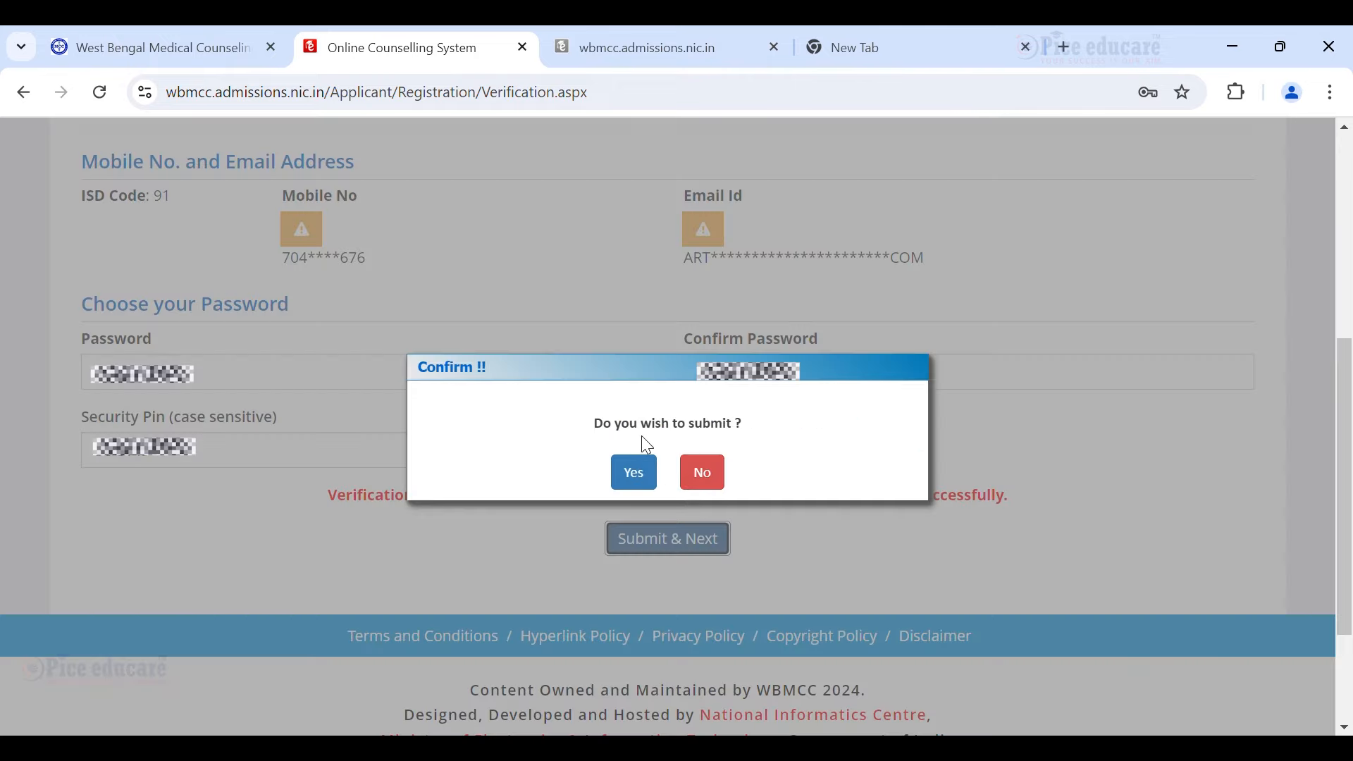
Confirm submission, resend and enter the mobile OTP with the security pin, then Verify & Final Submit.
click(634, 473)
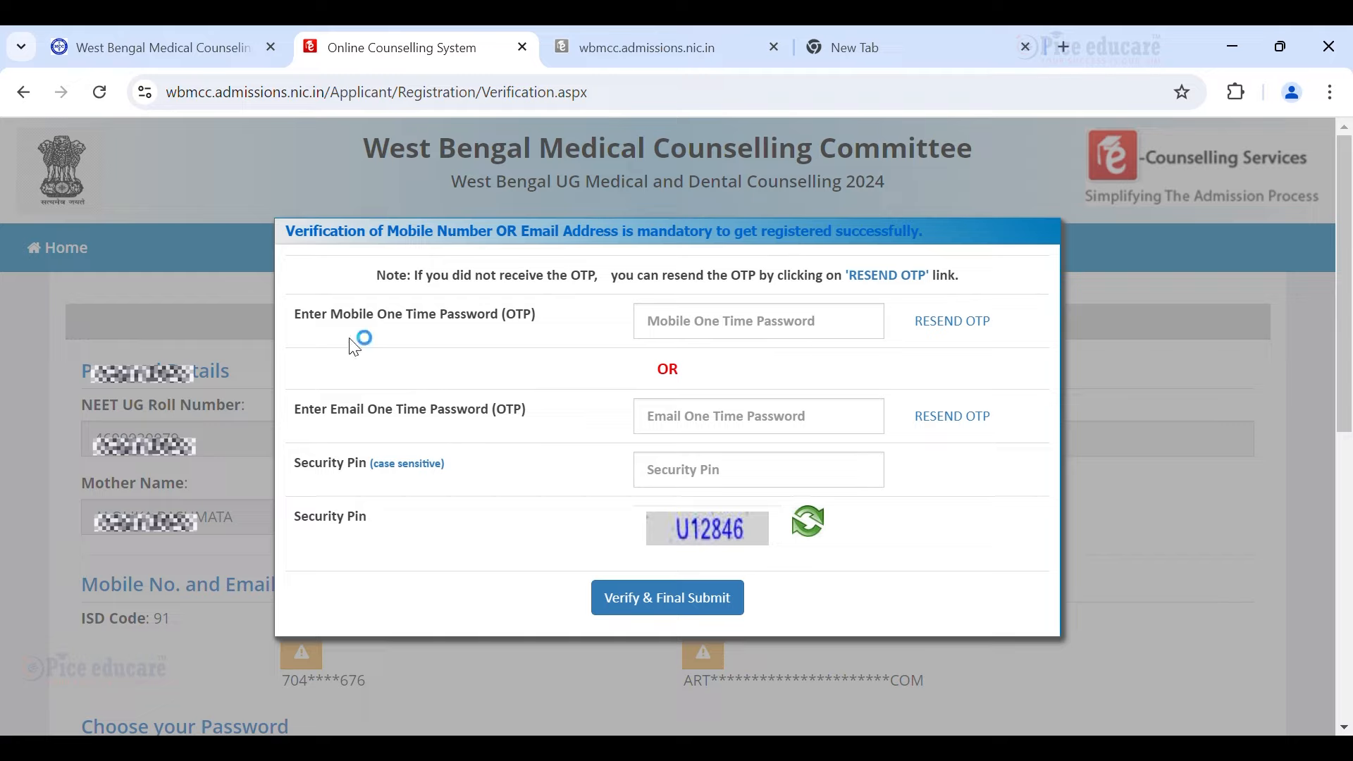
click(957, 326)
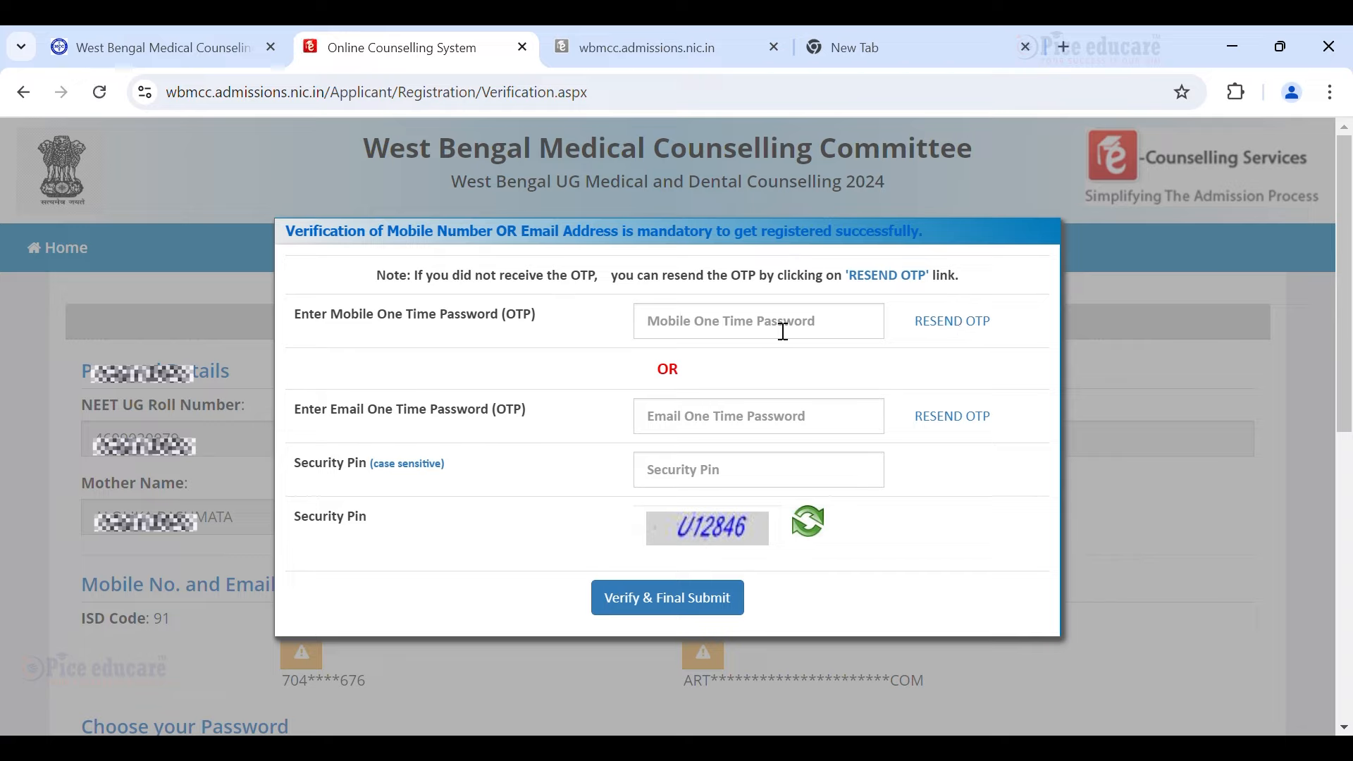
click(747, 330)
key(ctrl+v)
click(696, 486)
text(U1284)
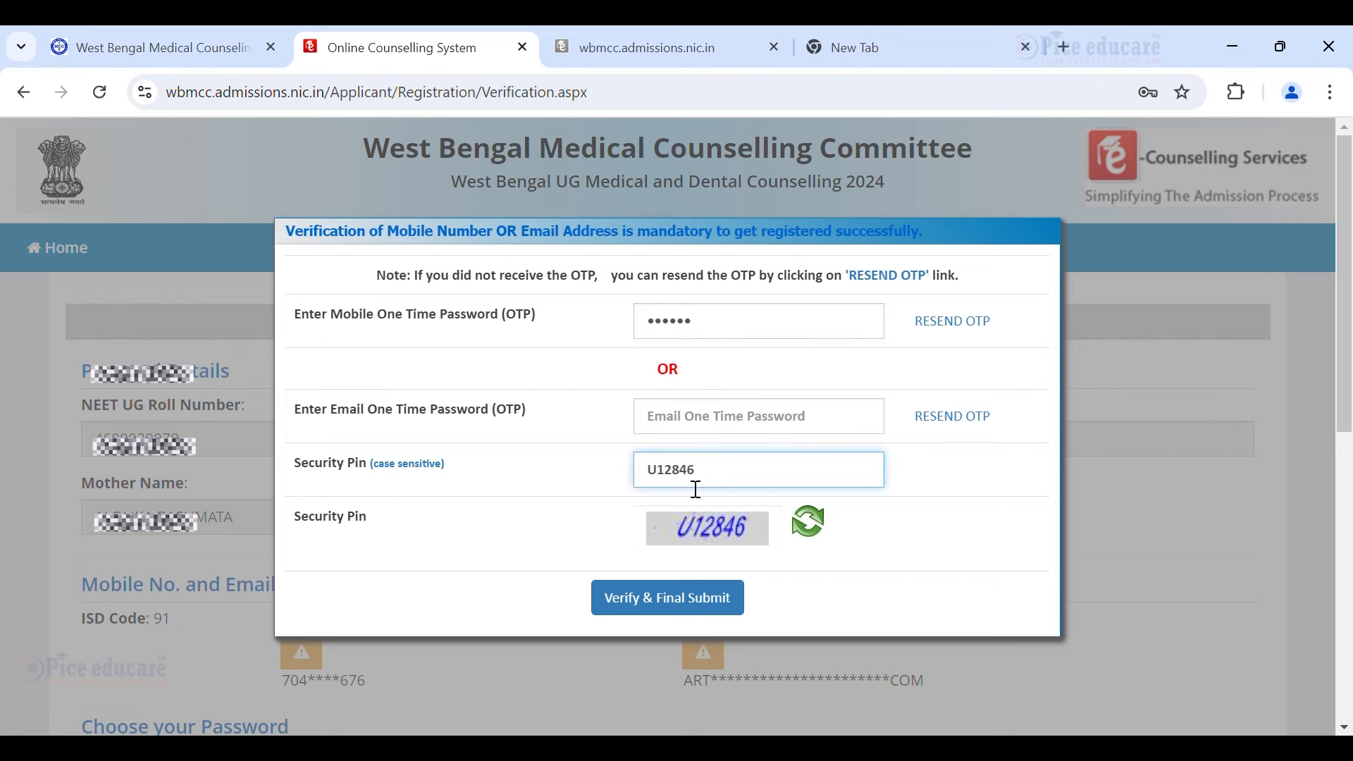
click(678, 599)
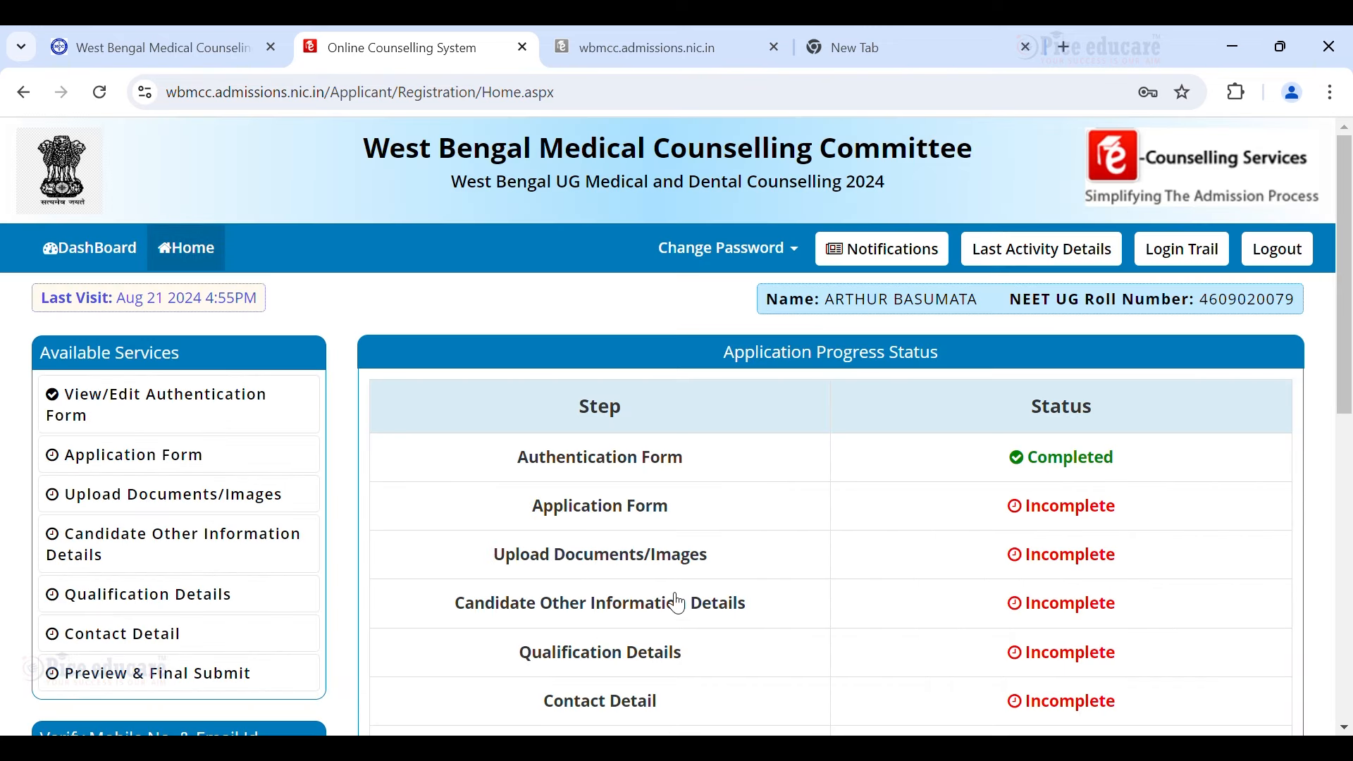
Open the Application Form from Available Services and expand the Religion dropdown.
scroll(711, 577, down, 1)
scroll(710, 580, up, 1)
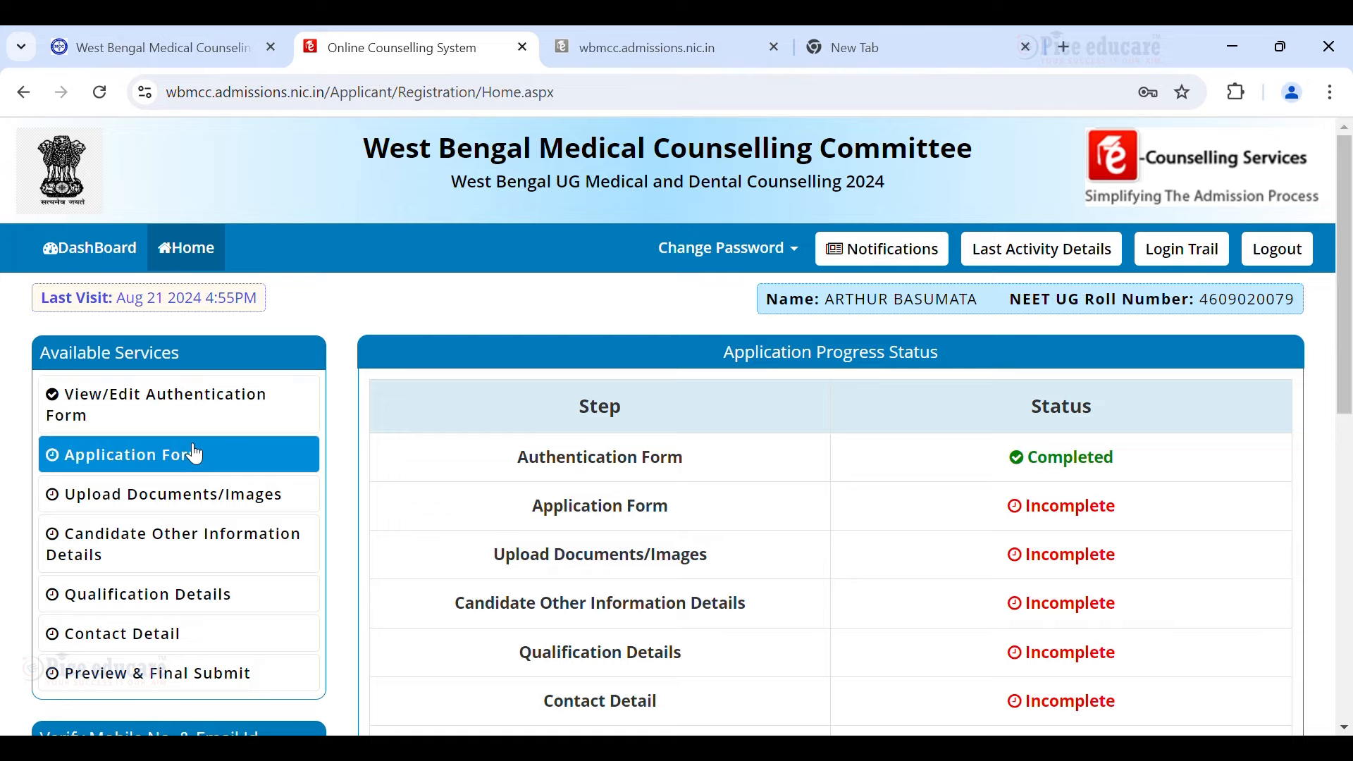
click(173, 457)
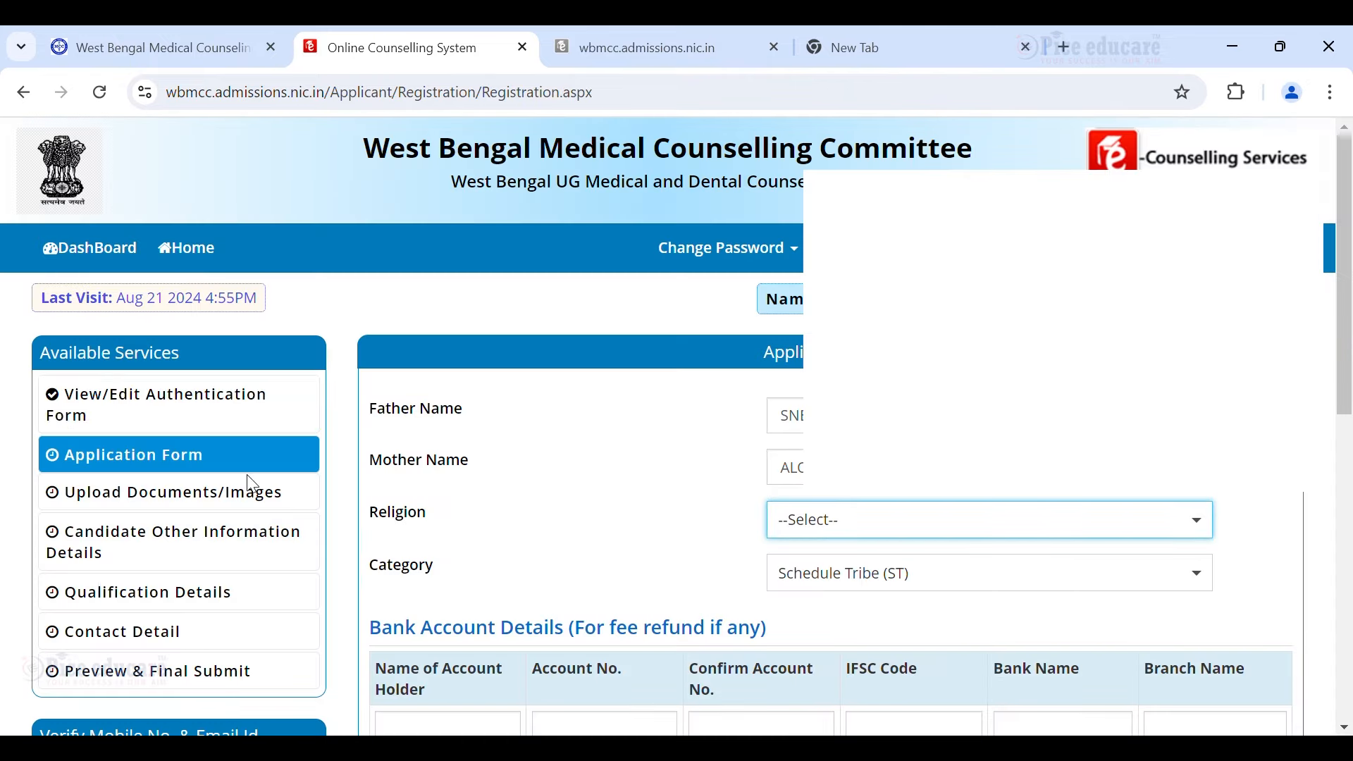
scroll(236, 488, down, 1)
scroll(212, 490, up, 1)
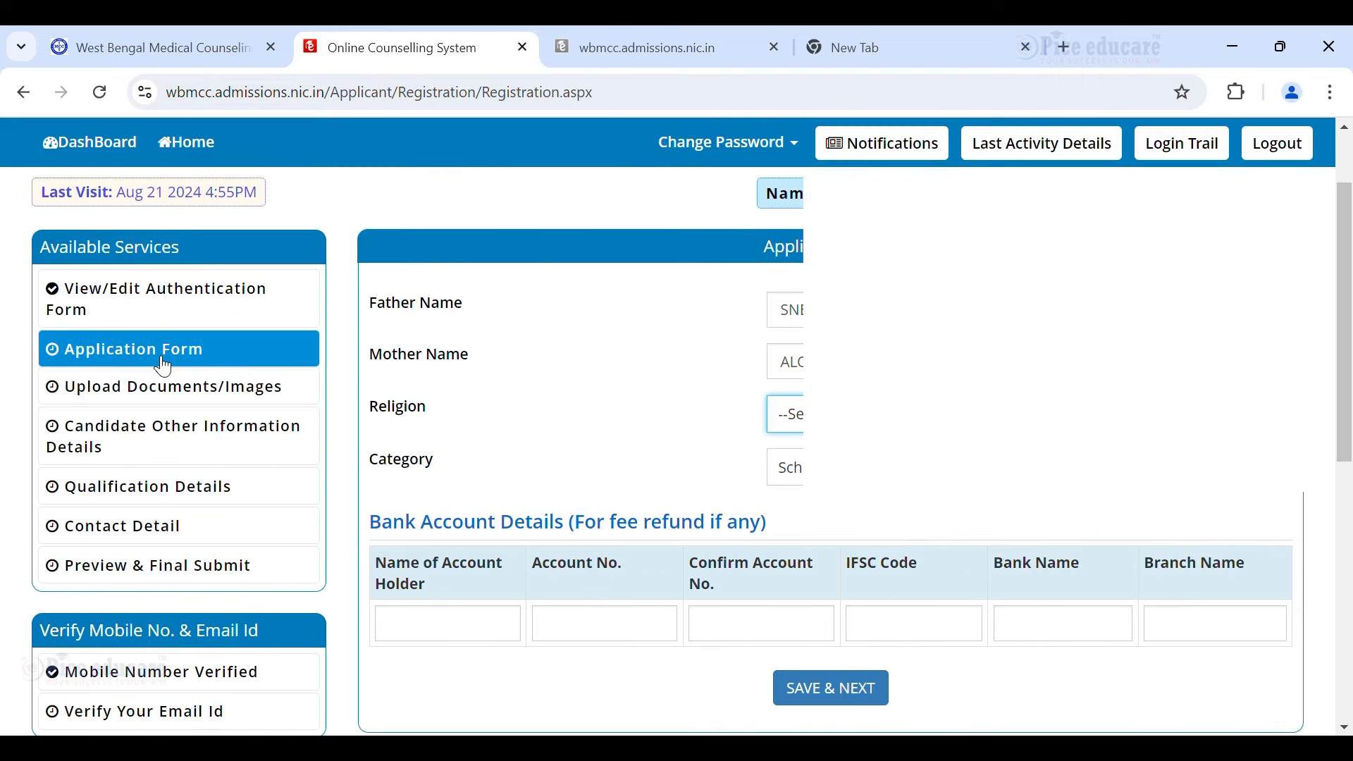
click(786, 310)
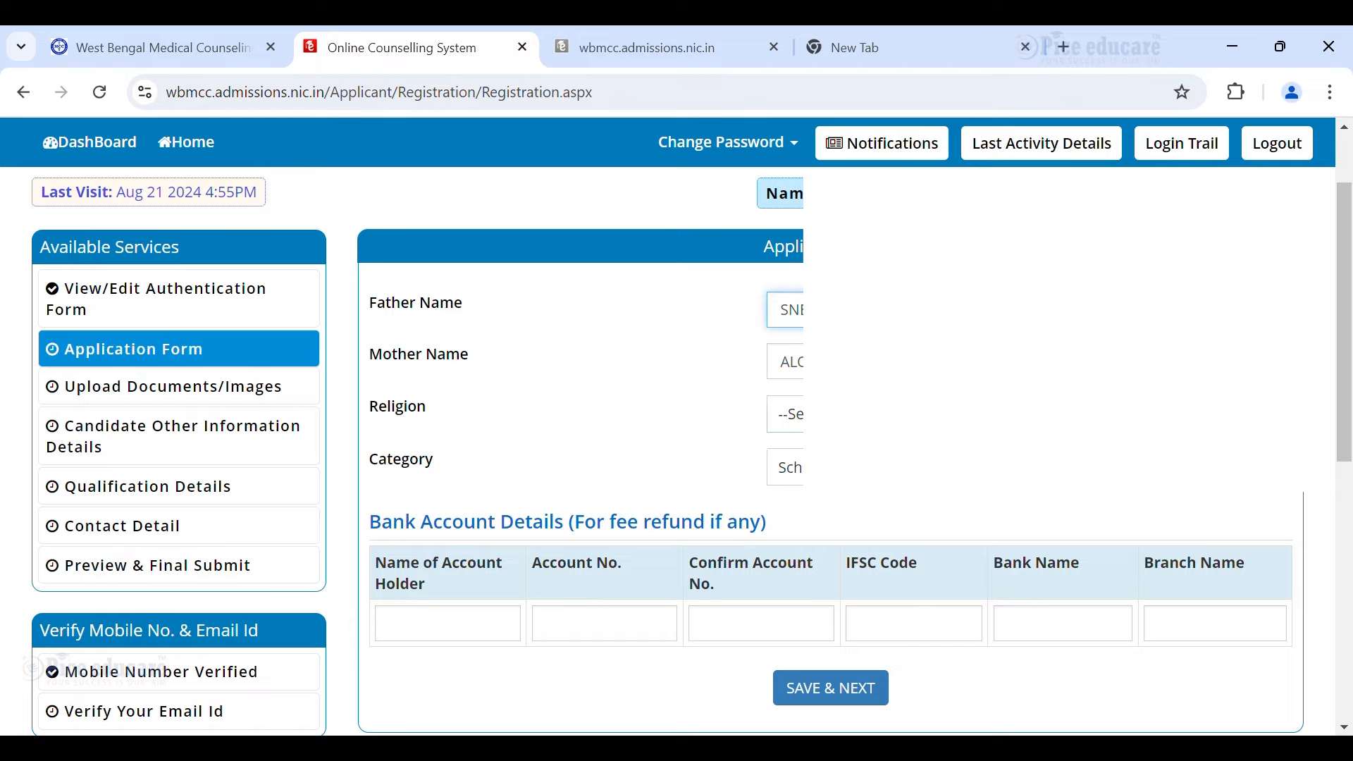
click(786, 415)
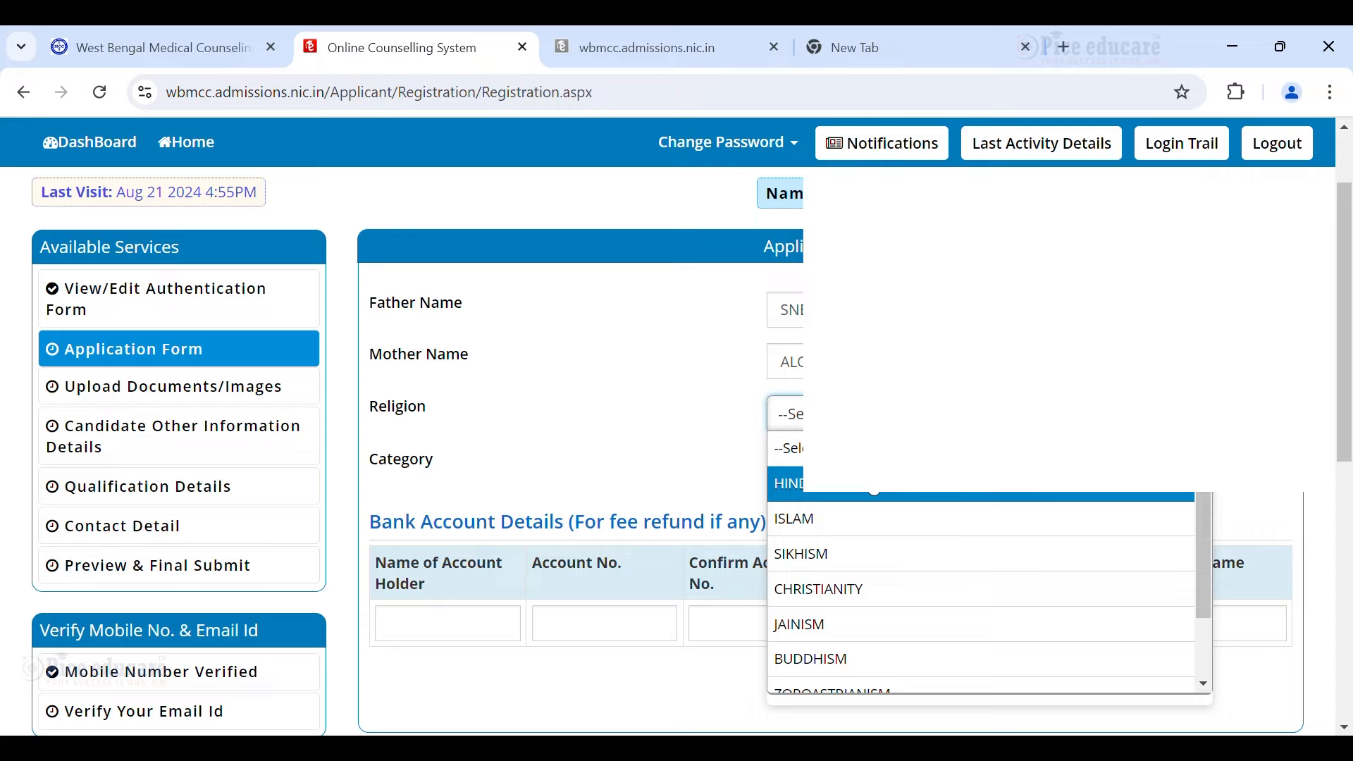
Set Religion to CHRISTIANITY and keep Category as Schedule Tribe (ST).
scroll(890, 585, down, 2)
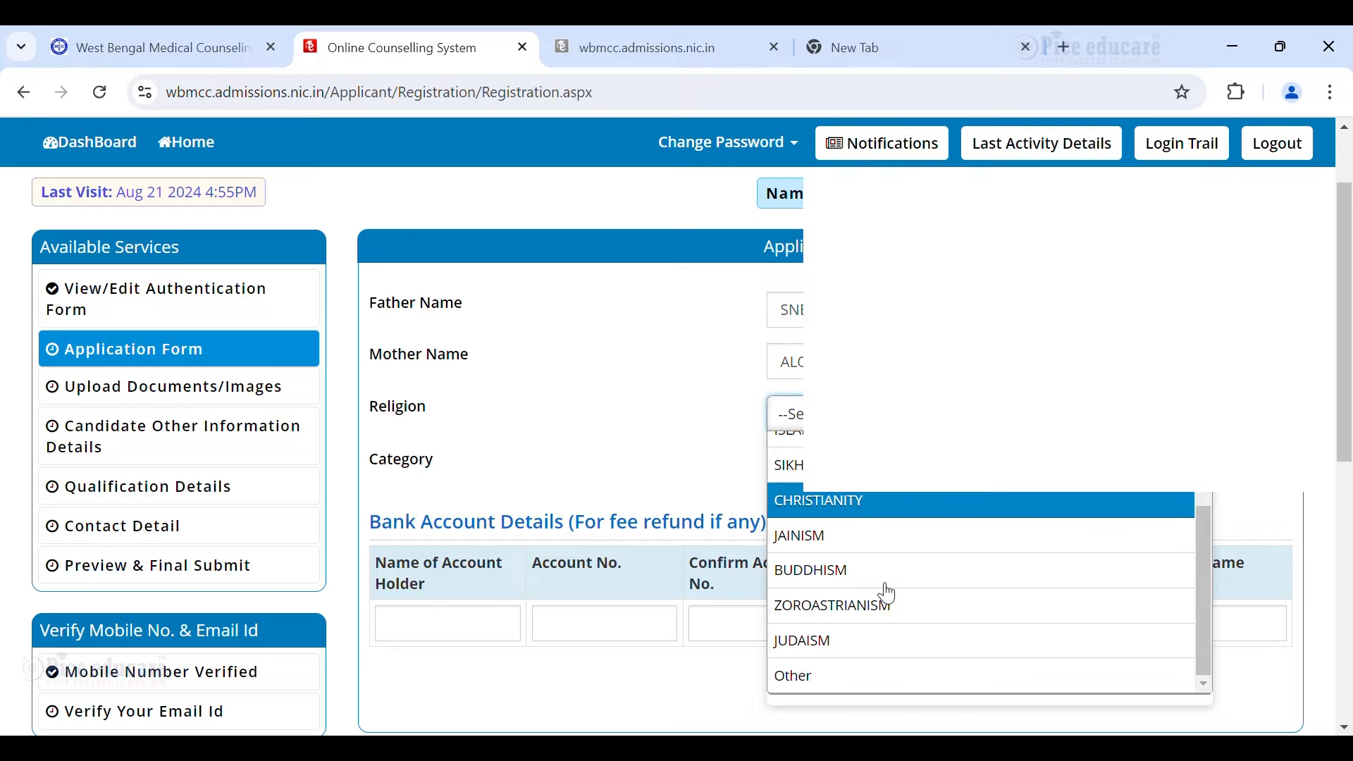
scroll(881, 598, down, 1)
scroll(866, 437, up, 2)
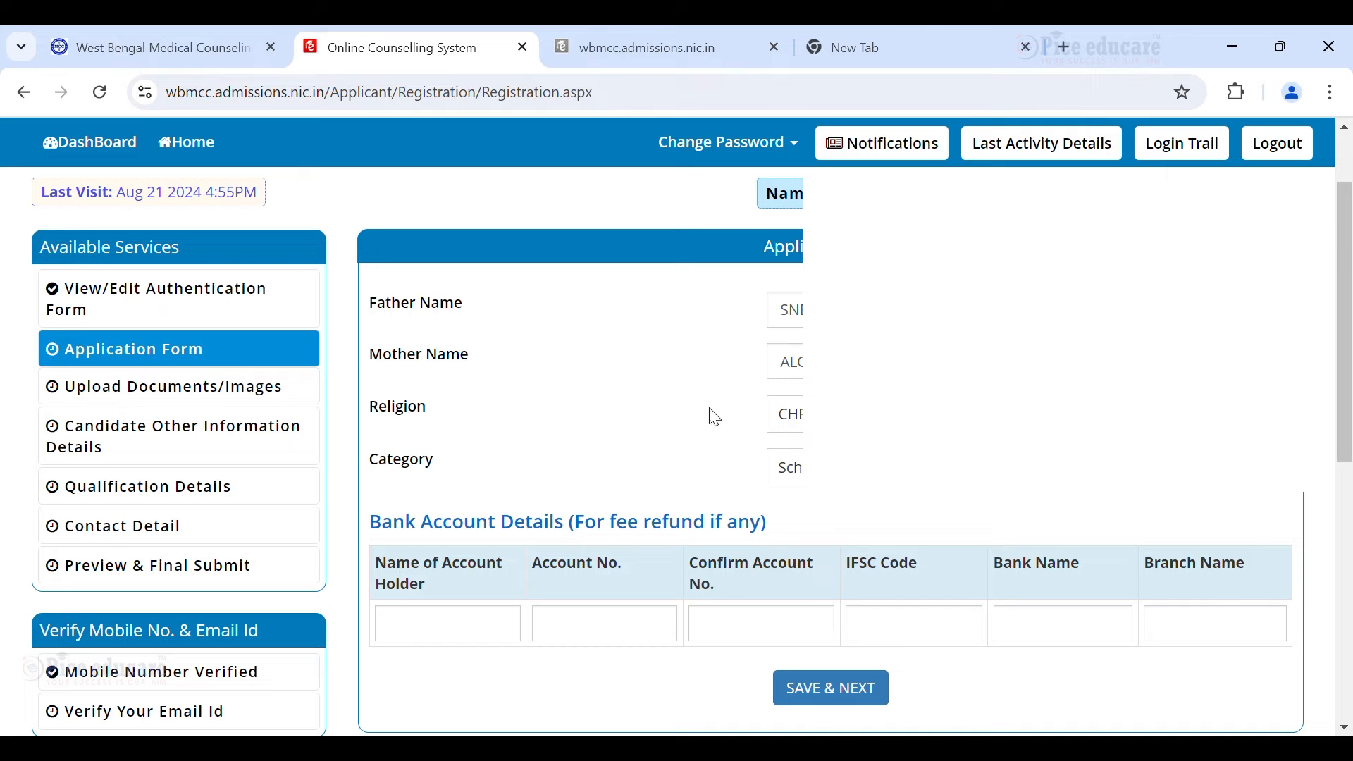
click(867, 414)
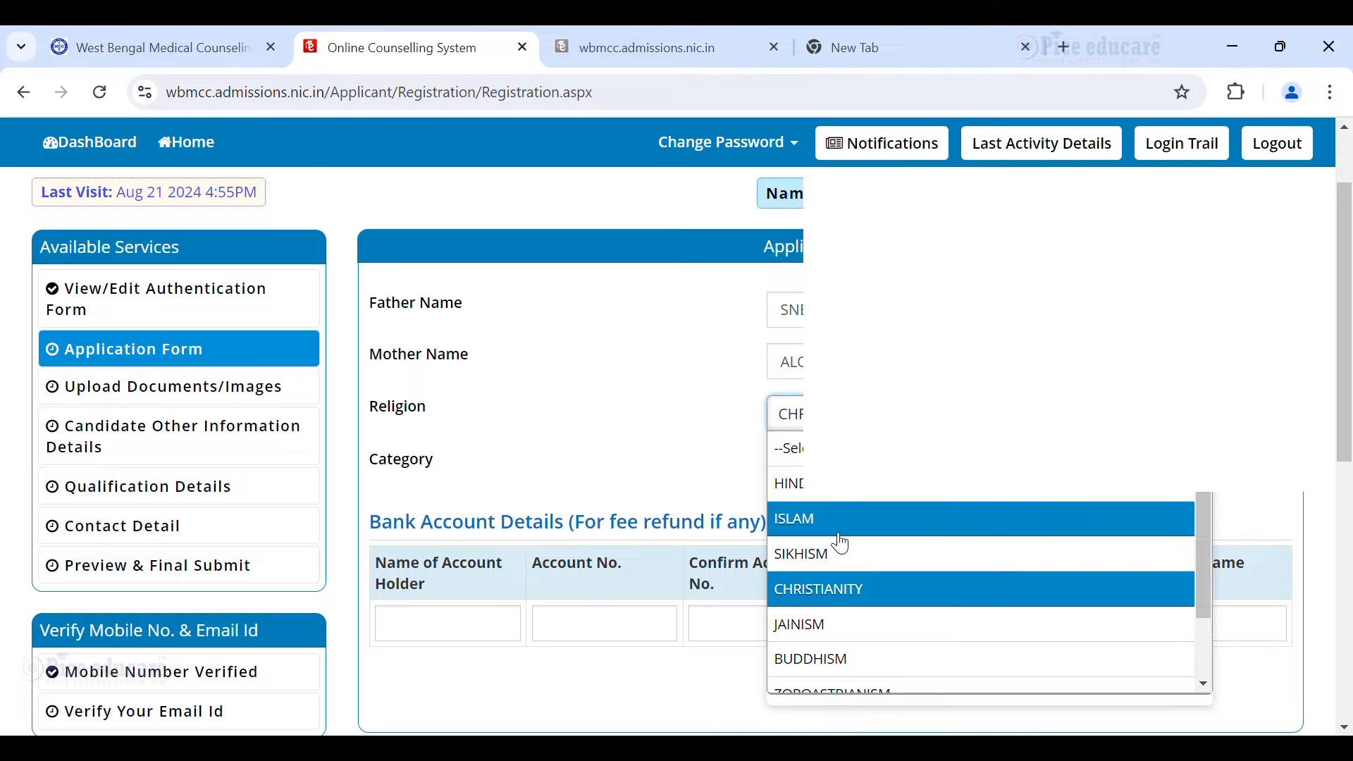
click(747, 459)
click(783, 467)
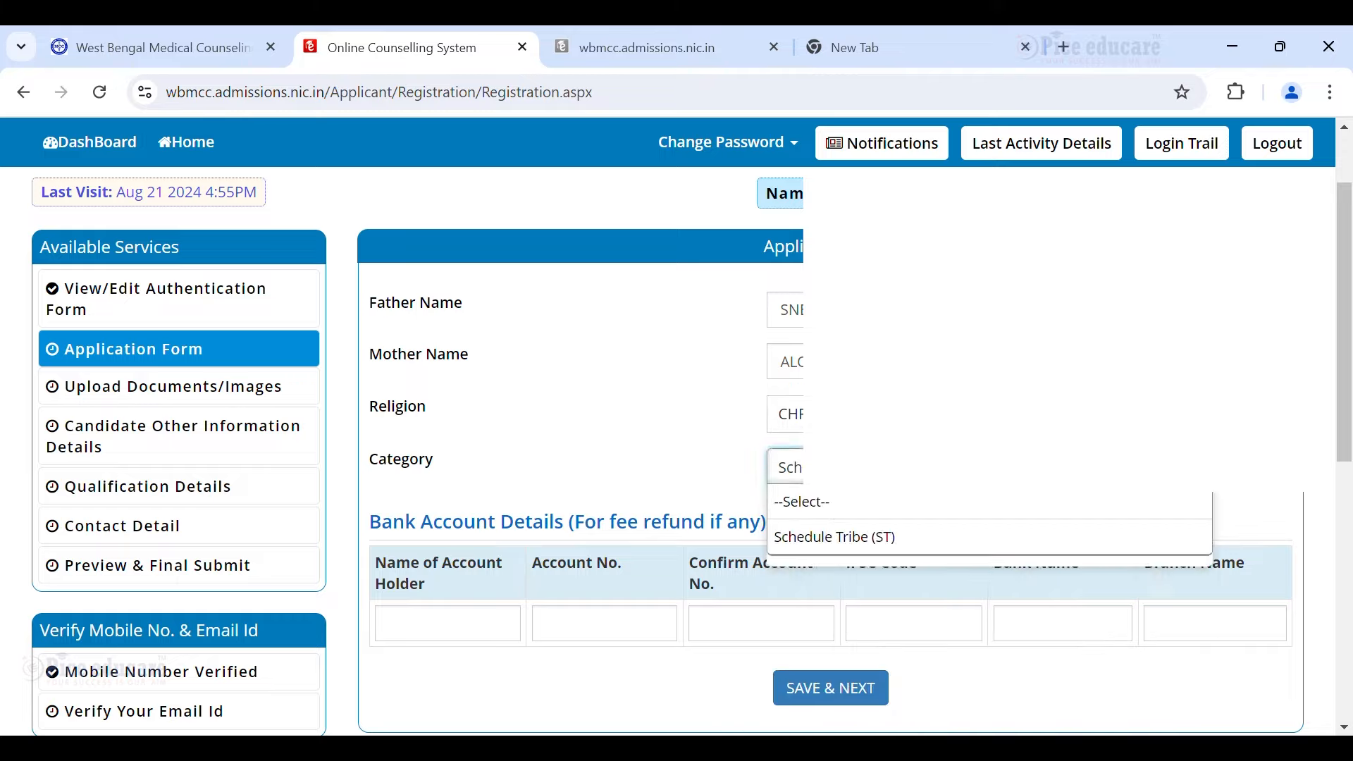
click(688, 448)
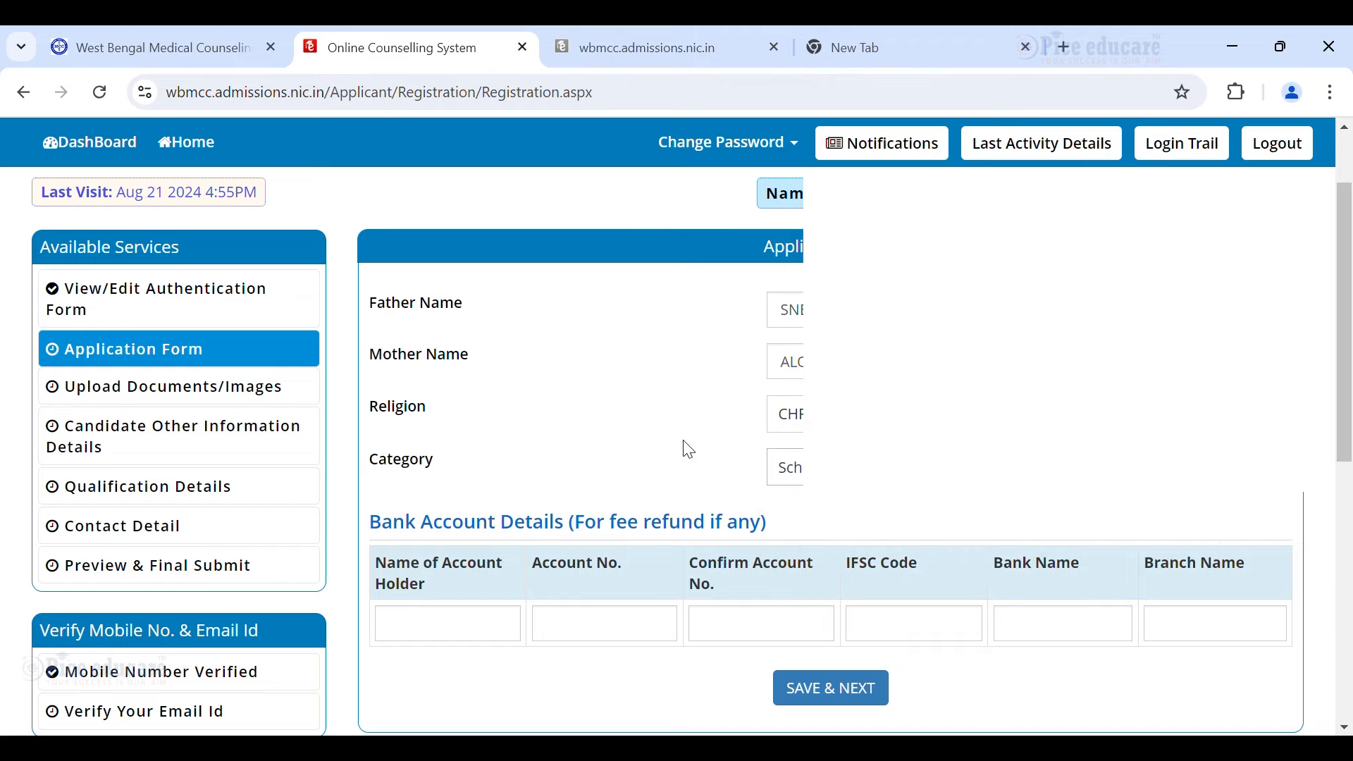
Fill in the account holder's name and bank details, then SAVE & NEXT.
scroll(717, 440, down, 1)
scroll(781, 472, up, 1)
scroll(643, 504, down, 1)
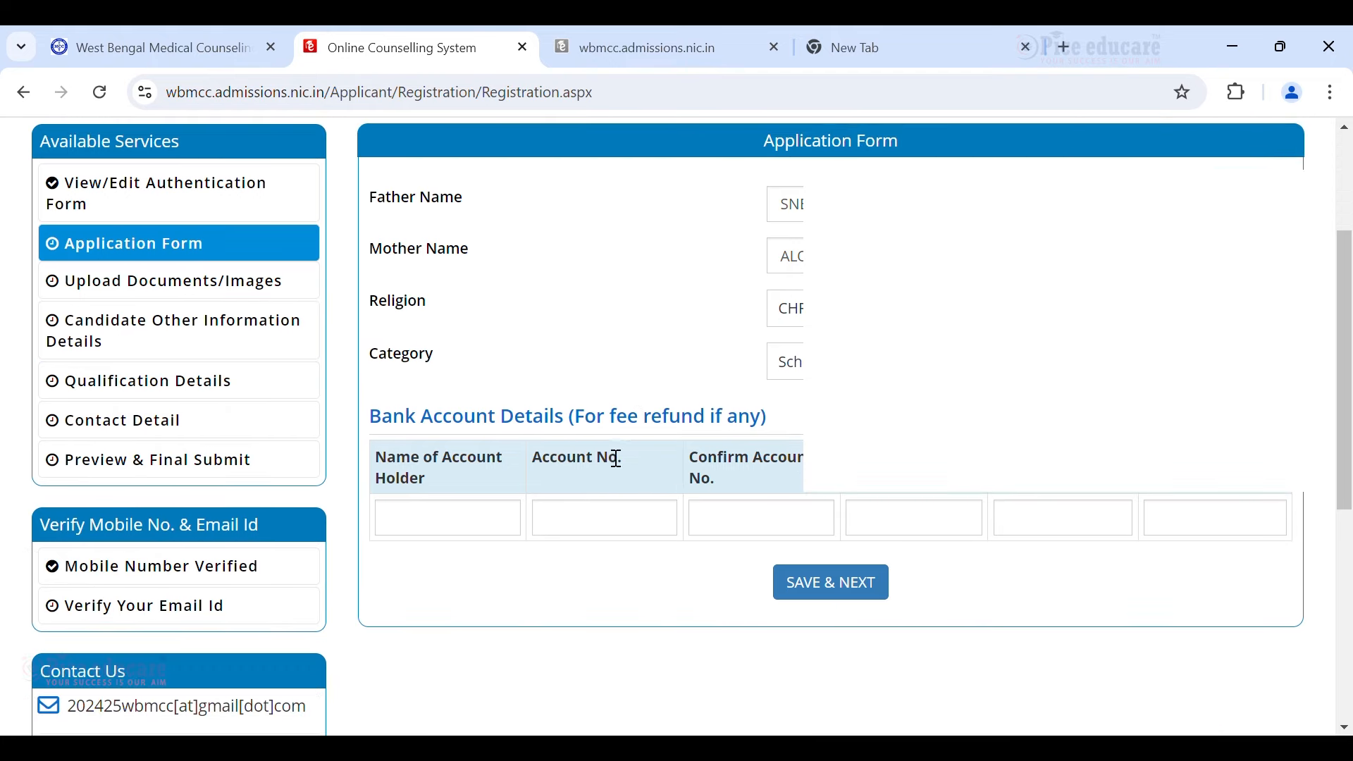
click(425, 526)
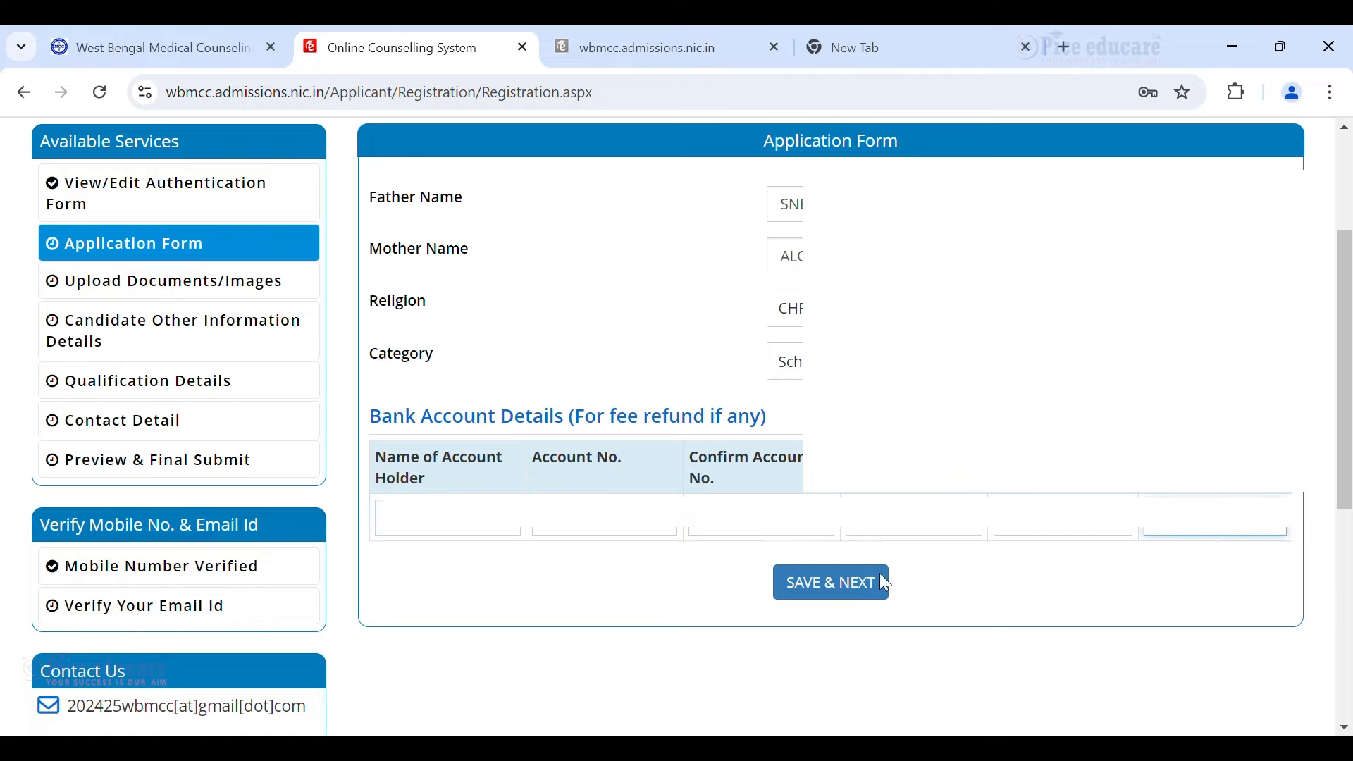
click(836, 588)
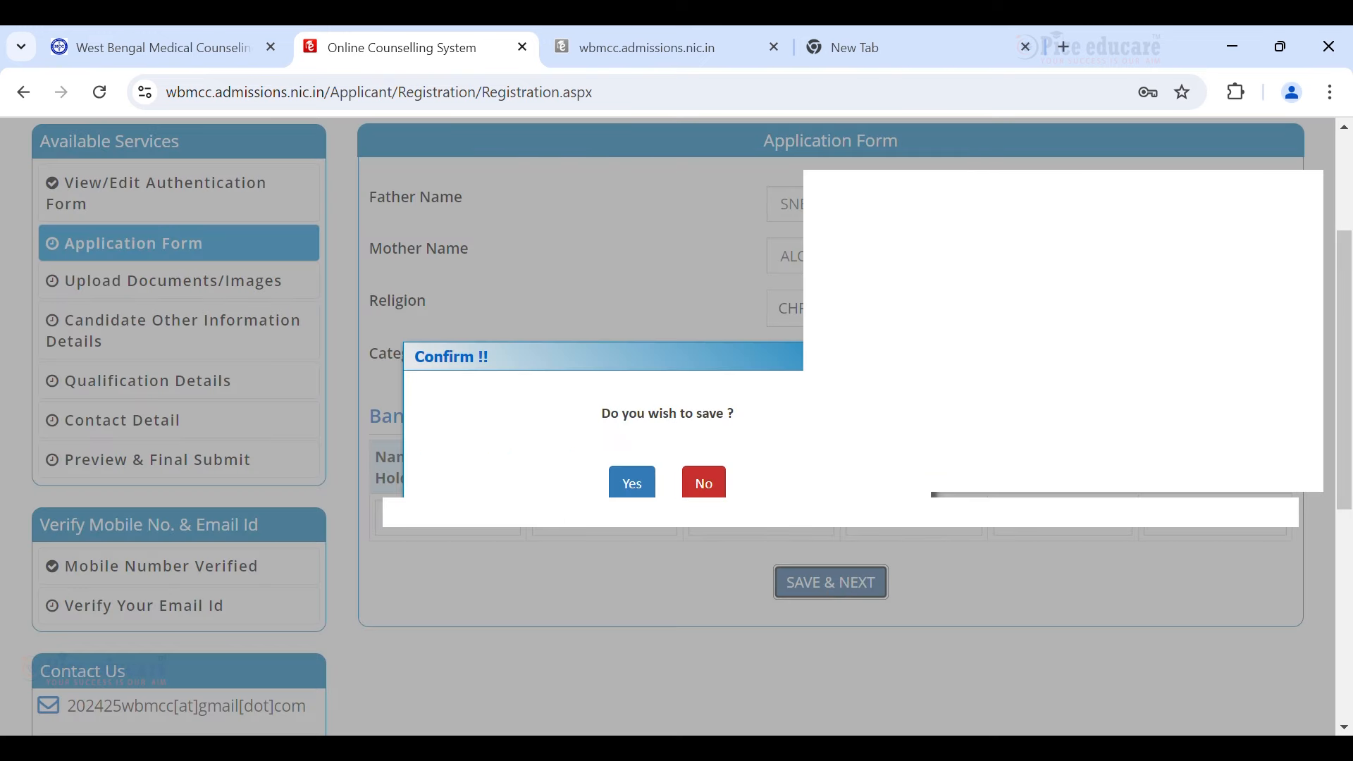
Confirm the save, then preview, upload and save the cancelled cheque image cancel cheq.jpg.
click(639, 486)
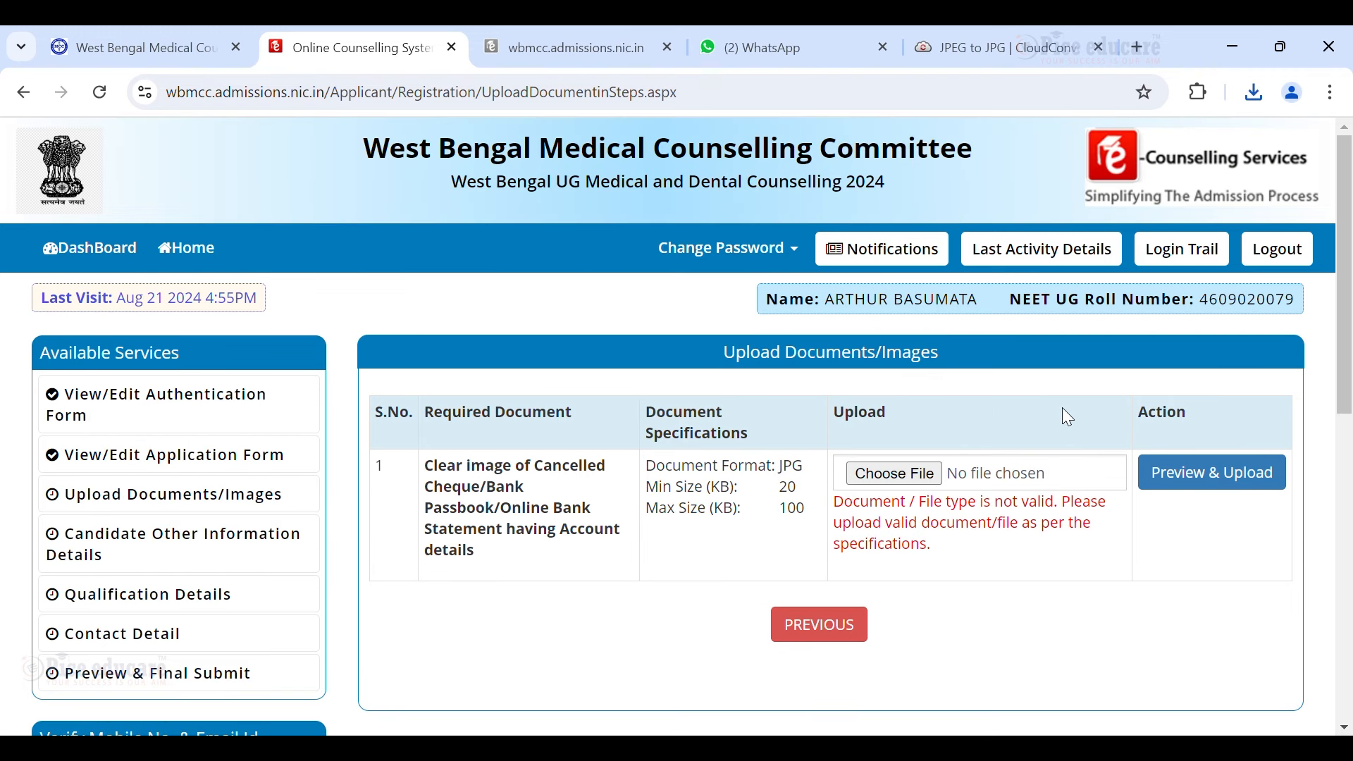
click(891, 481)
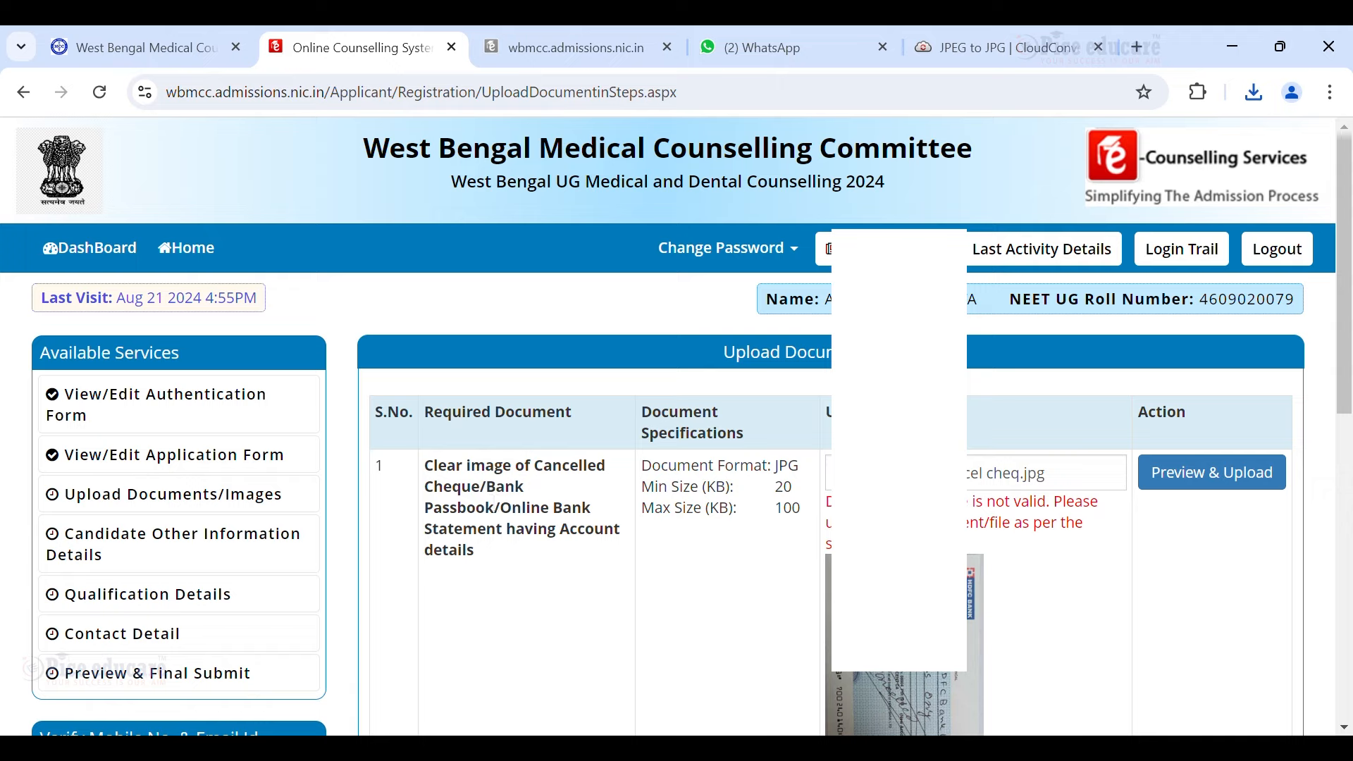
scroll(1207, 609, down, 1)
scroll(1207, 609, down, 1)
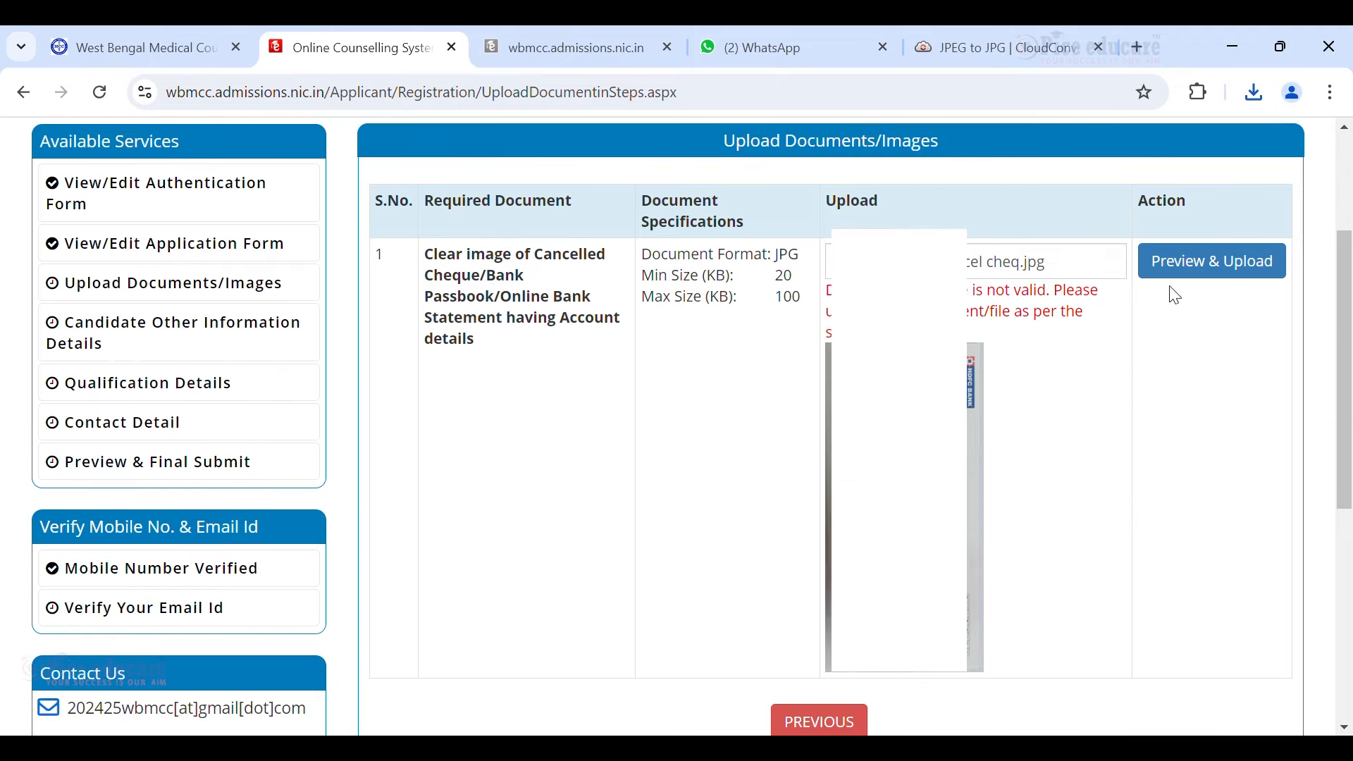
click(1176, 260)
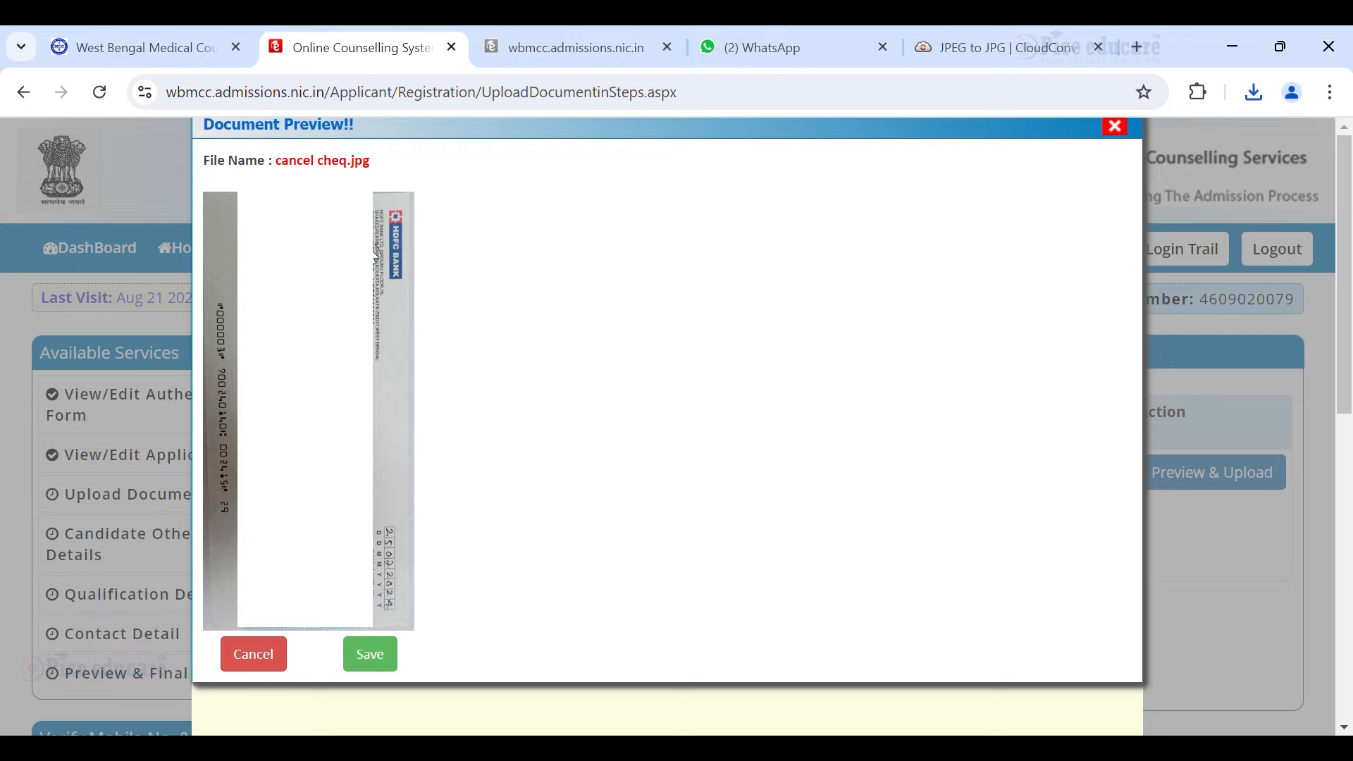
click(377, 661)
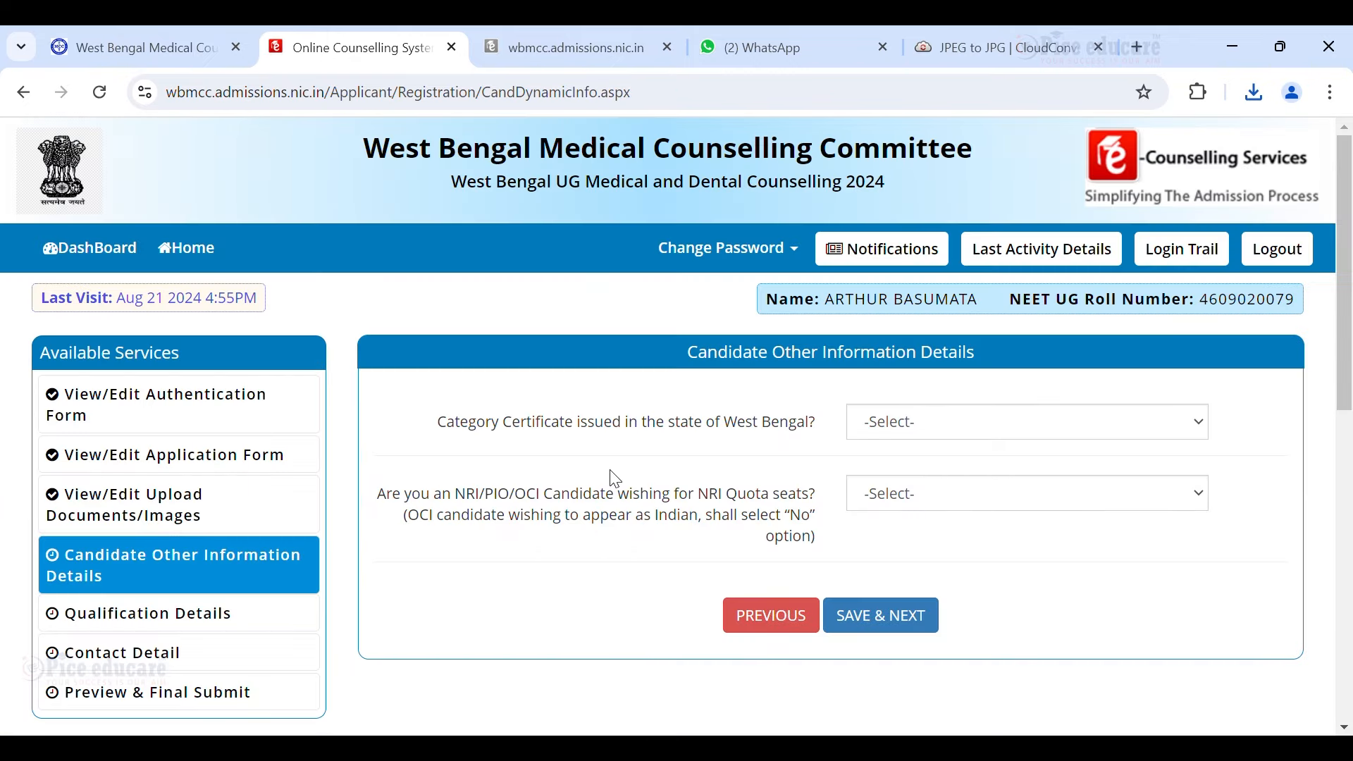
Answer Yes to West Bengal category certificate, No to NRI quota, and Yes to West Bengal domicile.
scroll(633, 337, down, 2)
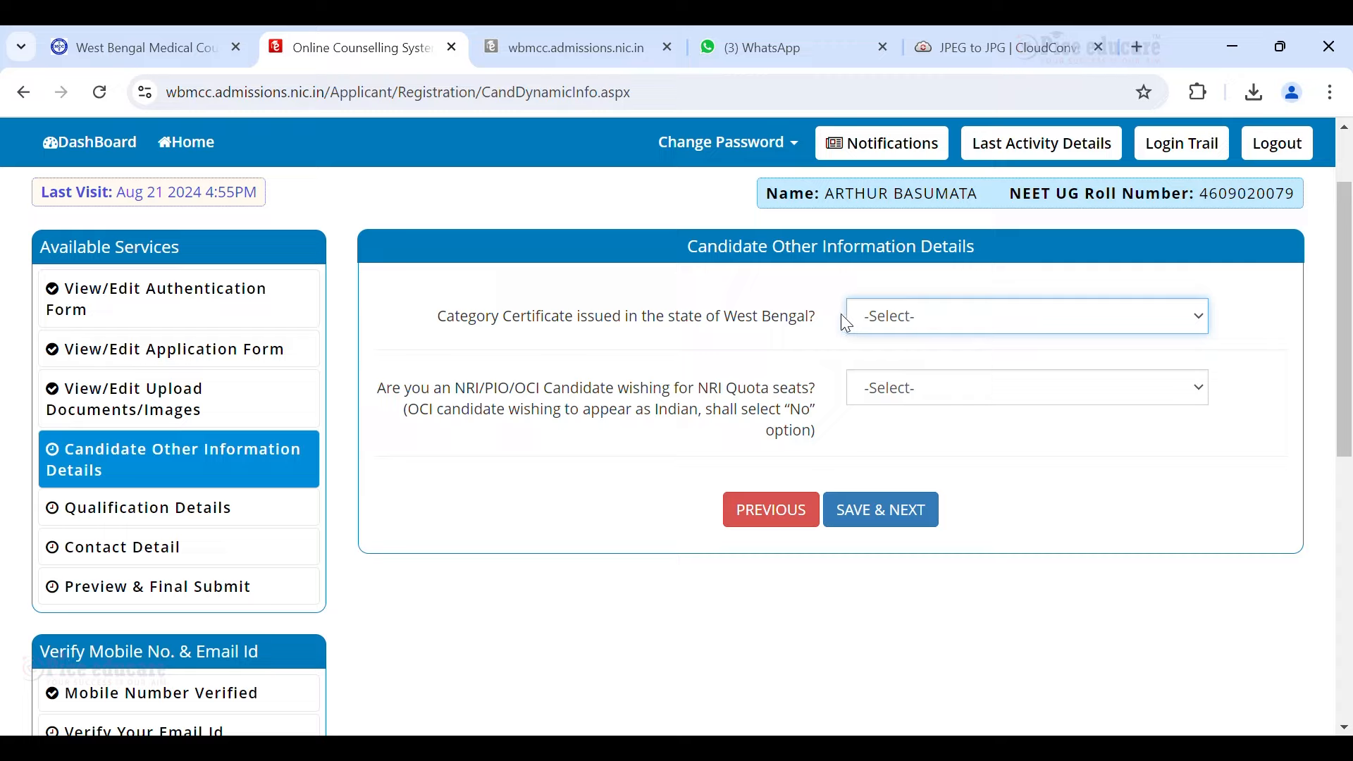
click(901, 362)
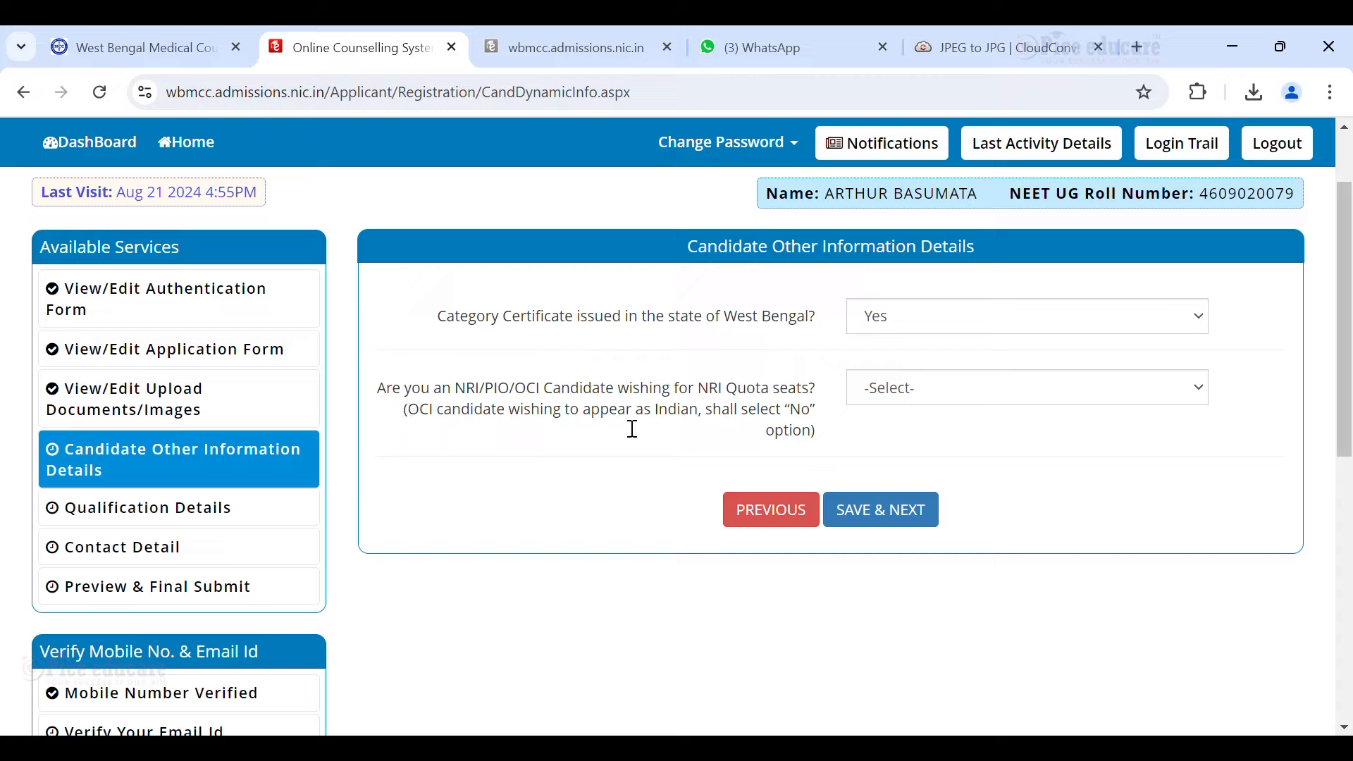
click(882, 389)
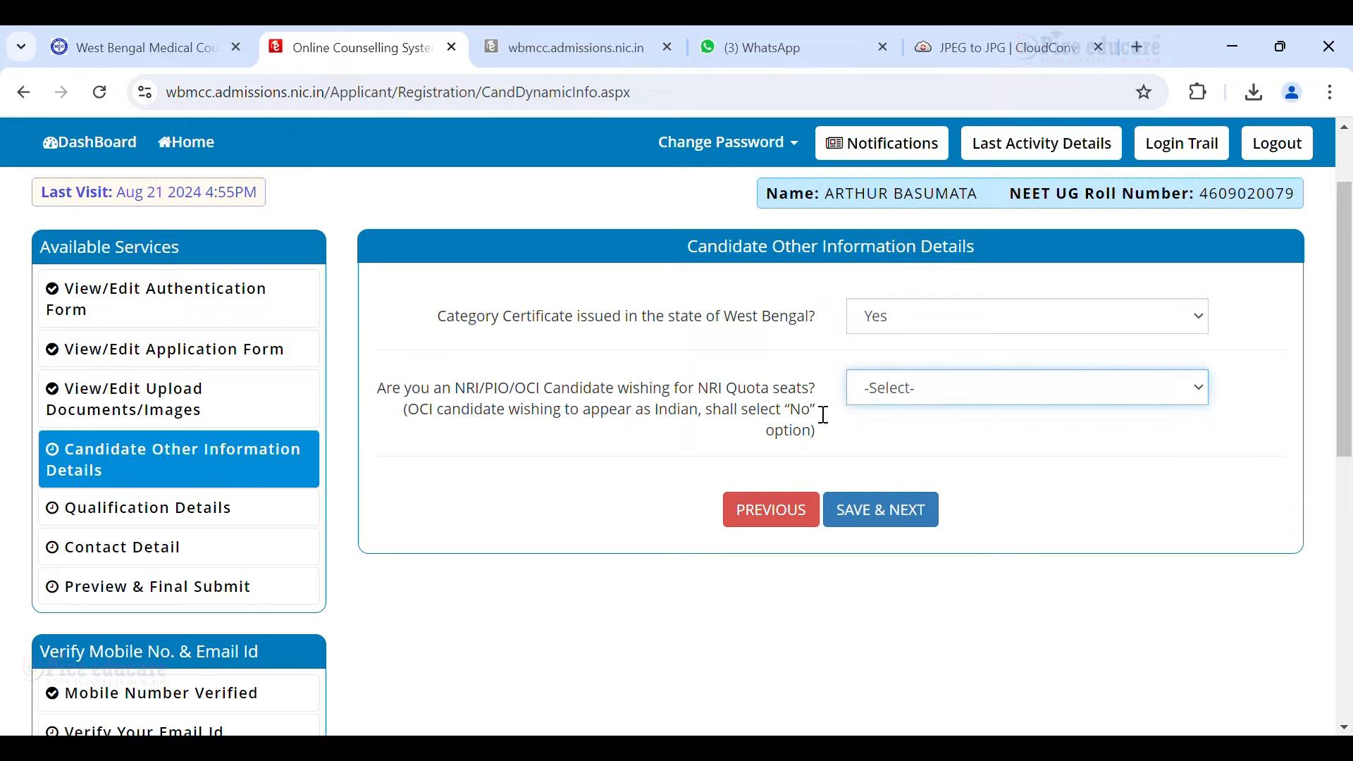
click(922, 454)
scroll(923, 459, down, 1)
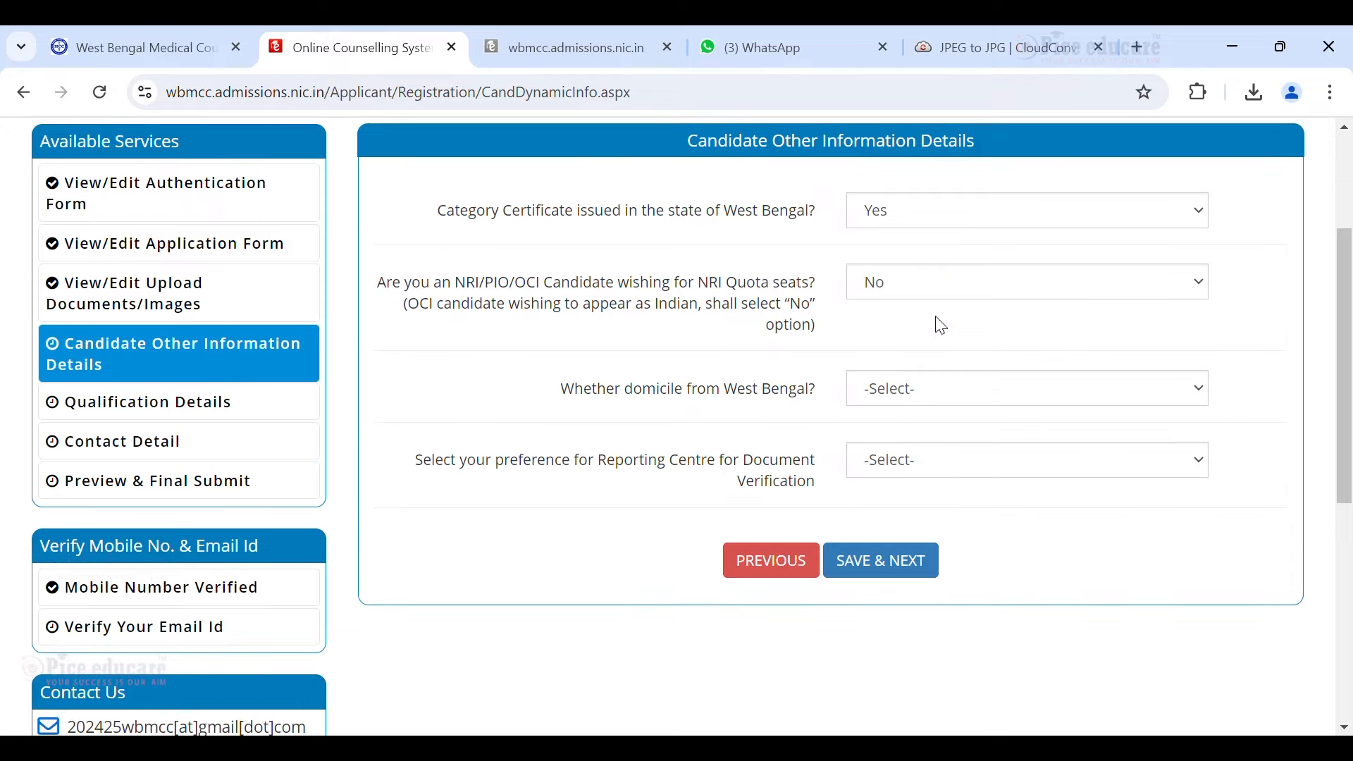
scroll(834, 399, down, 1)
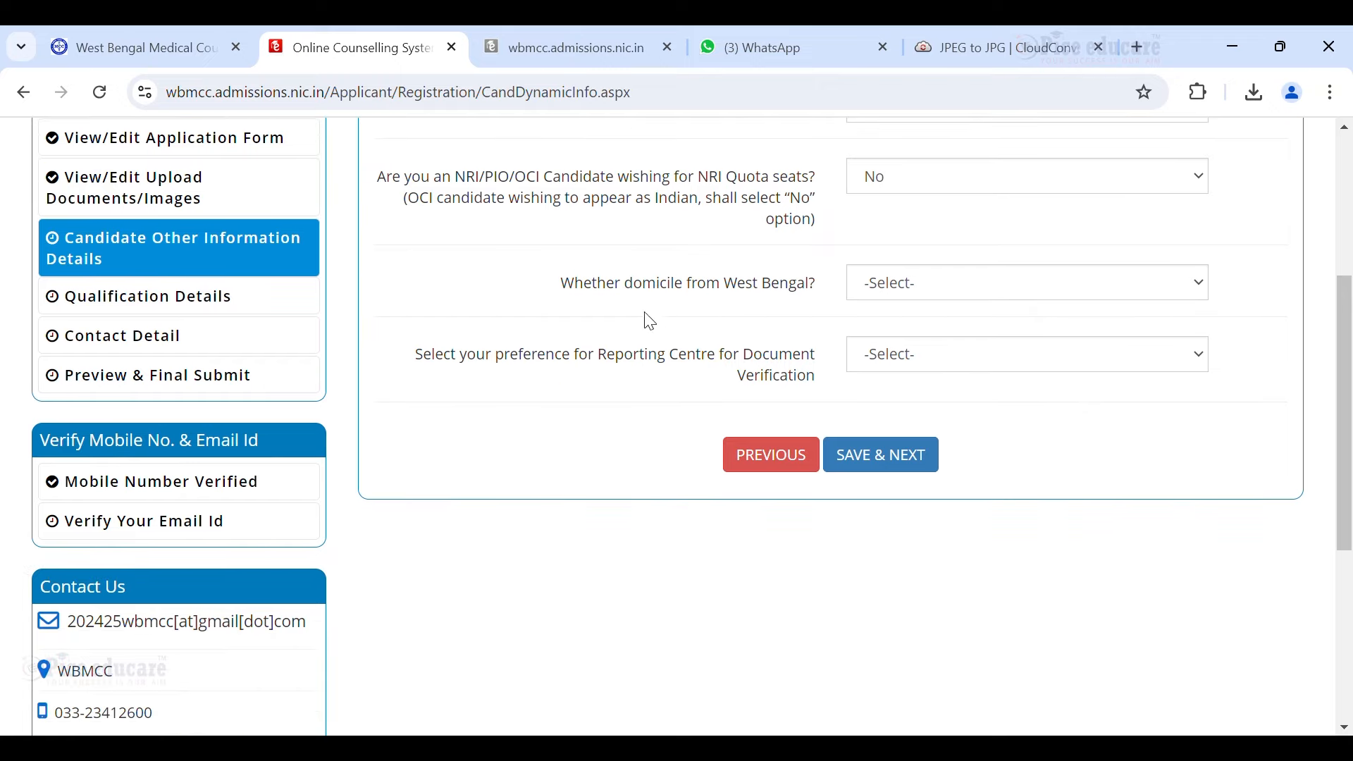
click(903, 283)
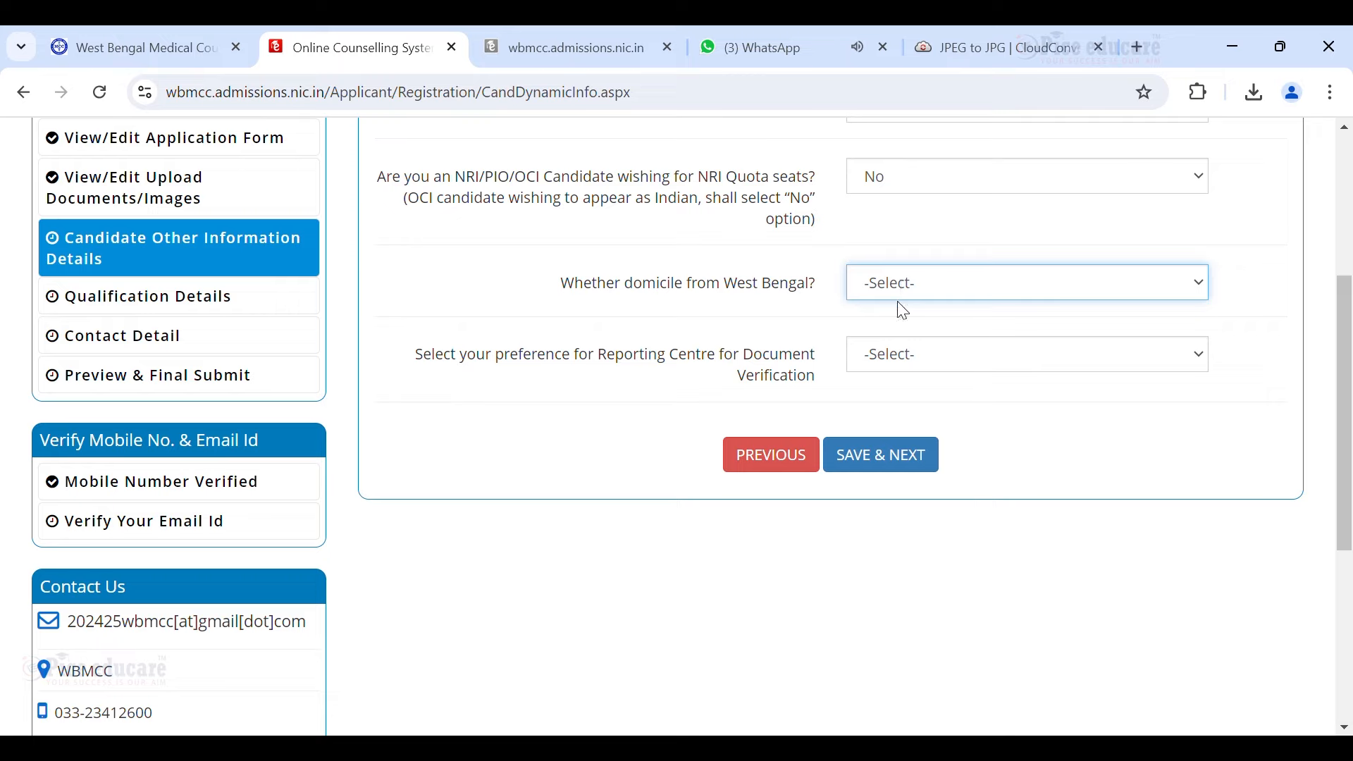
click(894, 328)
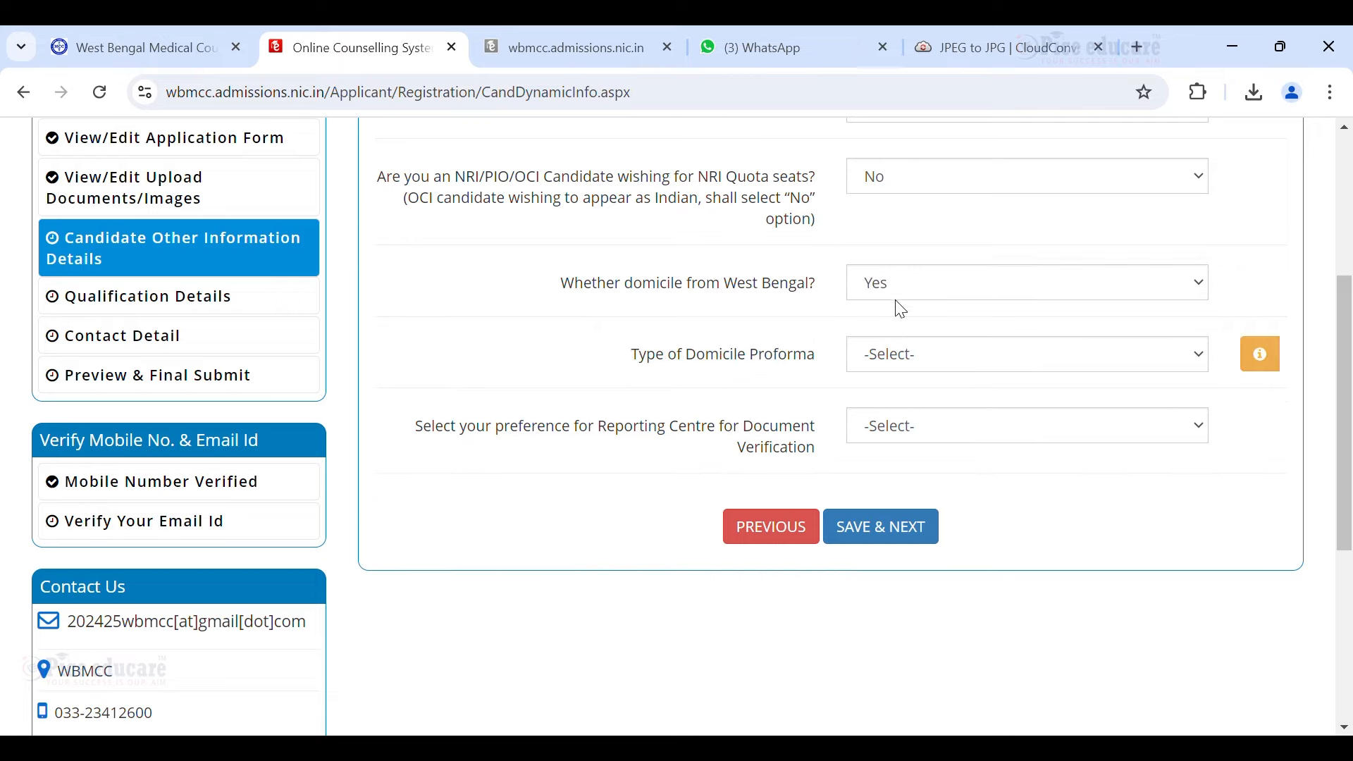
Choose Proforma a1 and North Bengal Medical College as reporting centre, then SAVE & NEXT.
click(921, 365)
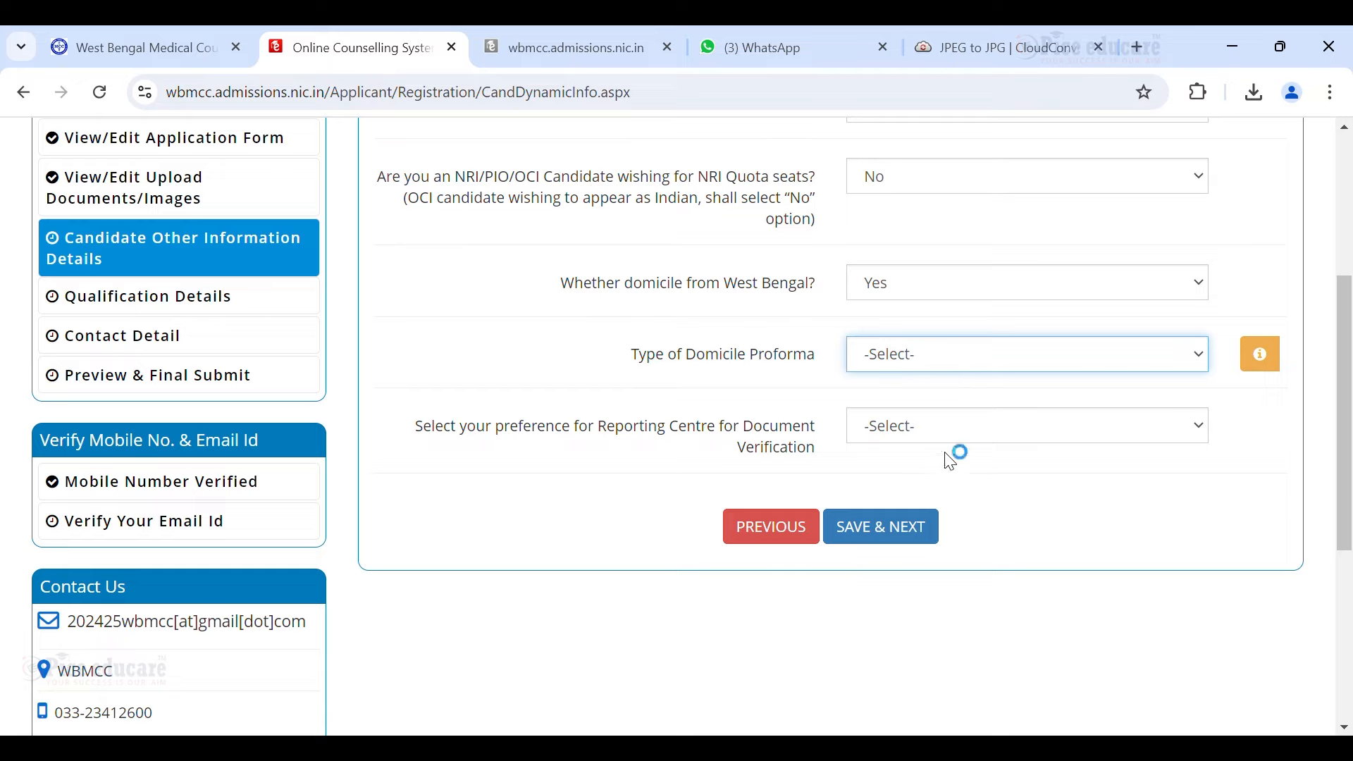
click(935, 401)
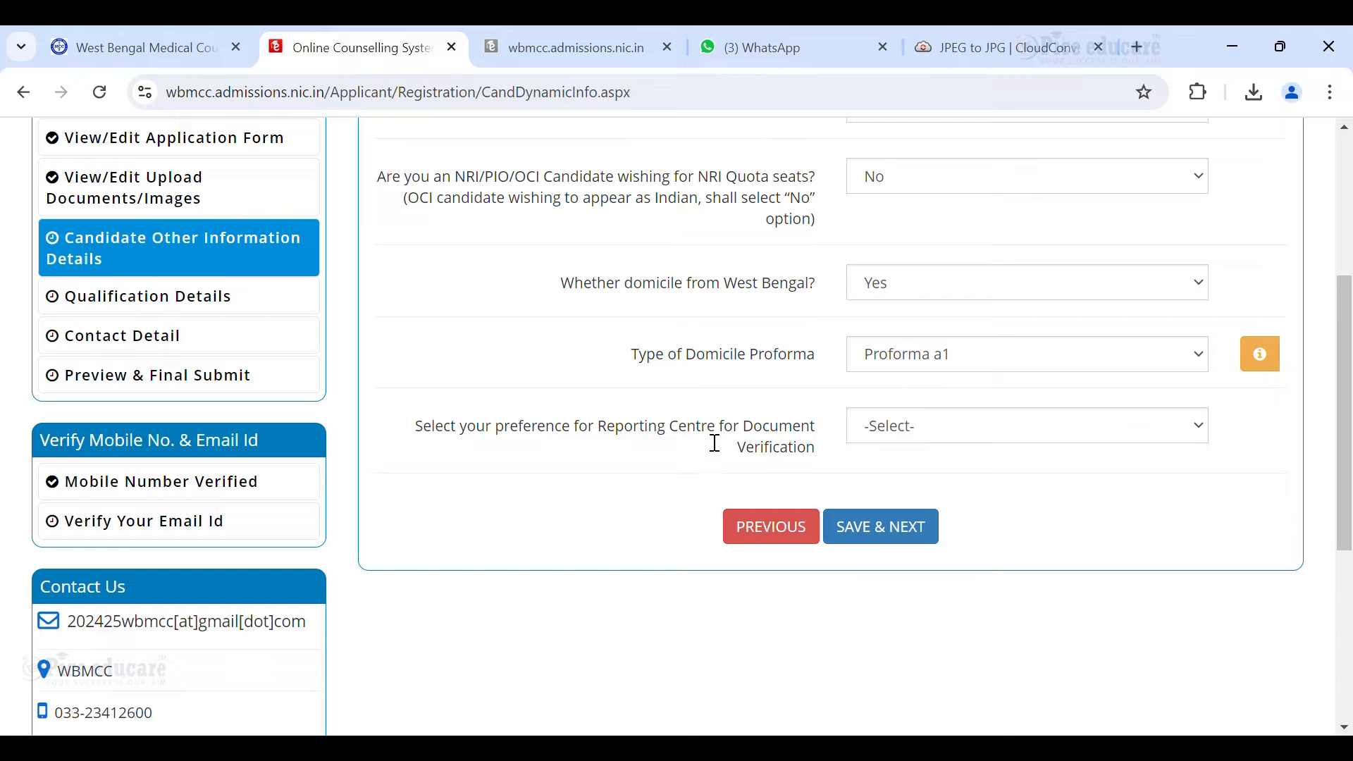
click(879, 428)
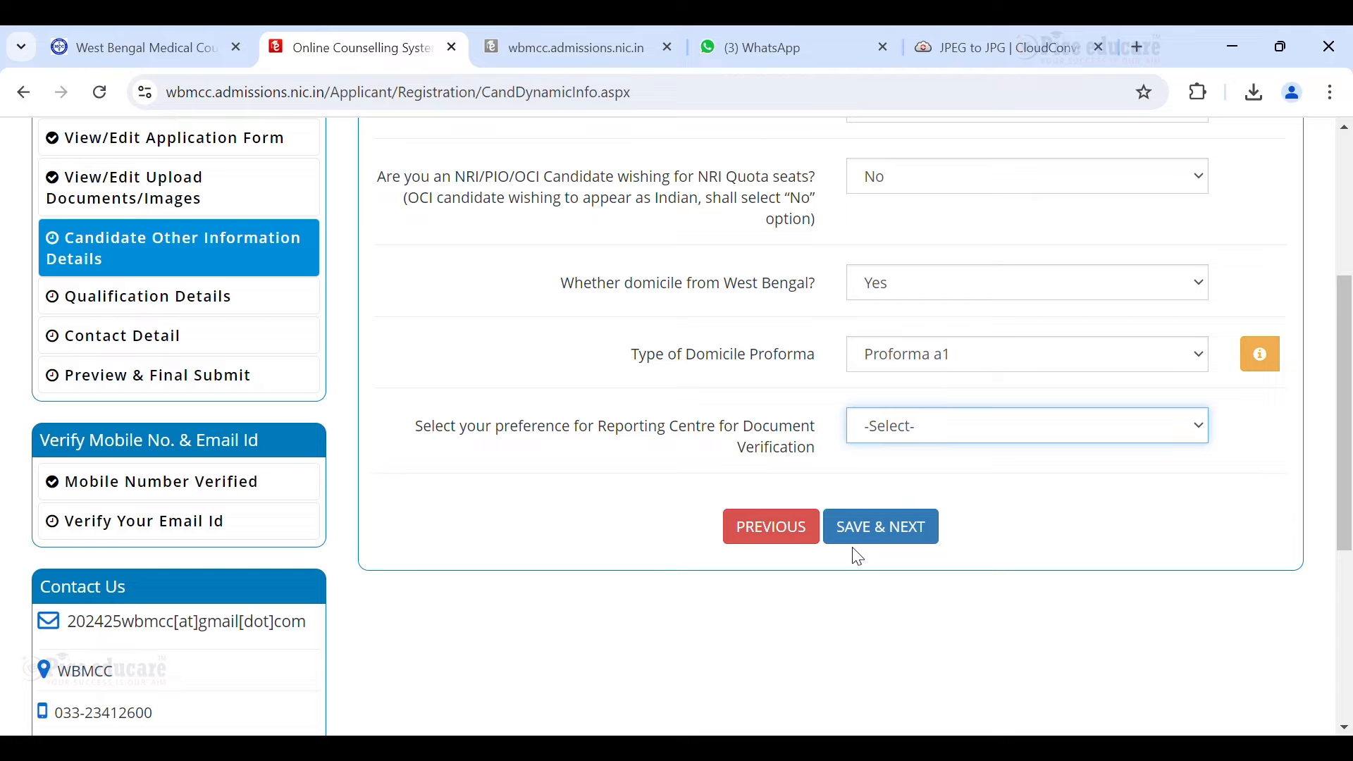
click(847, 478)
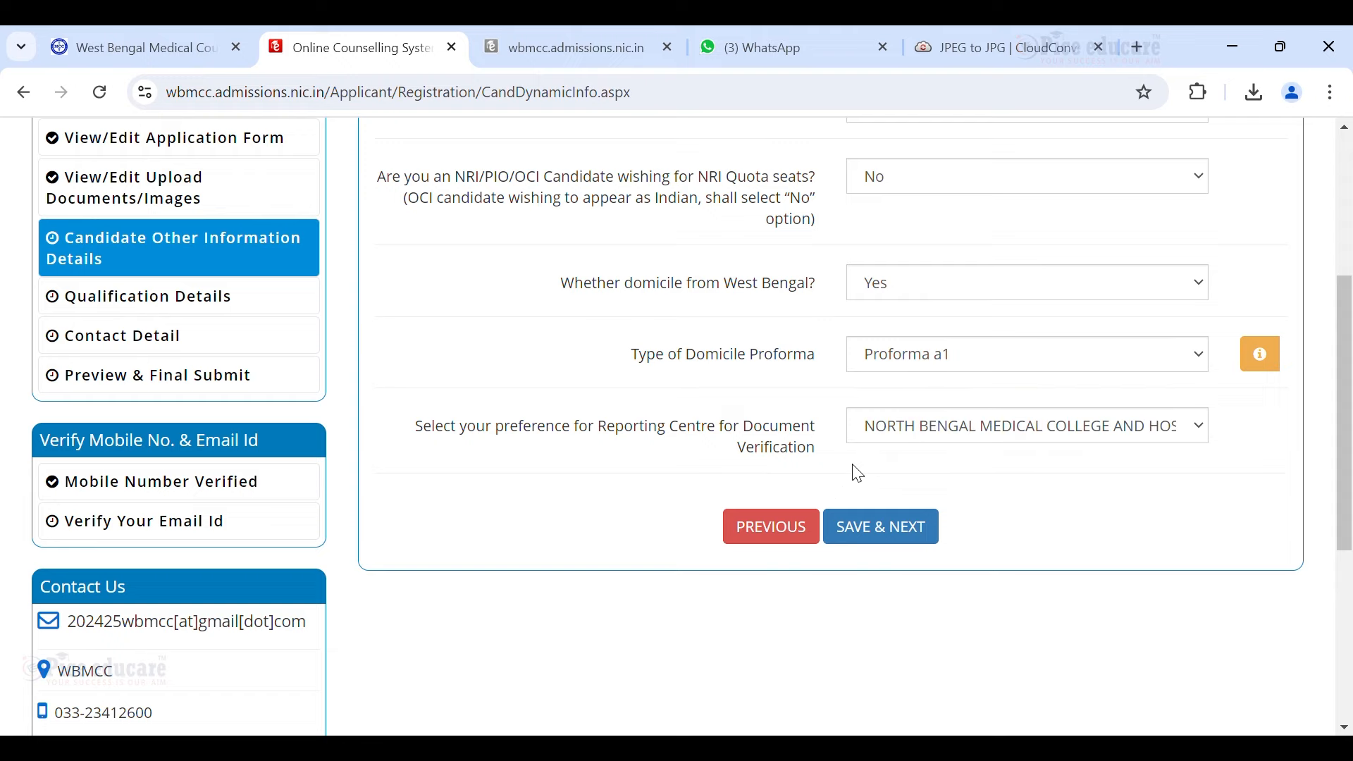
scroll(911, 437, up, 1)
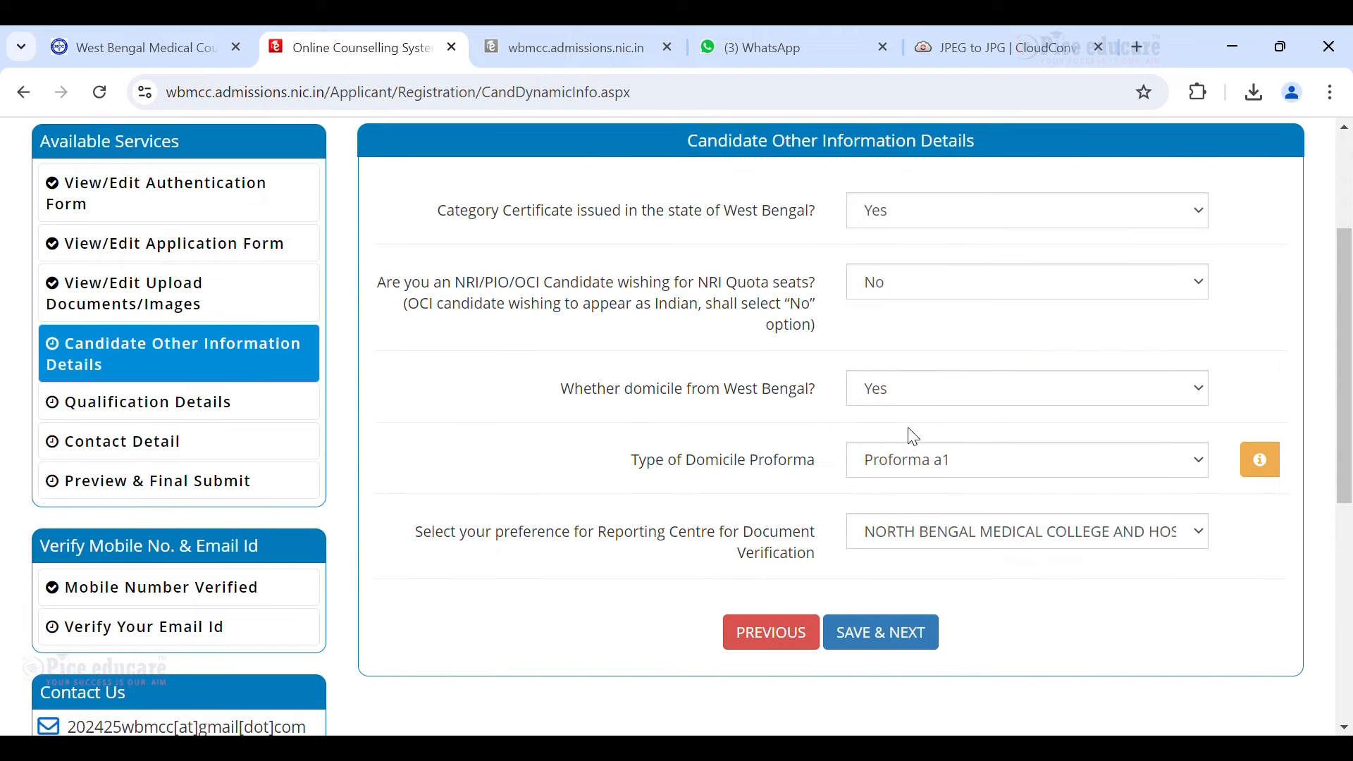
scroll(951, 421, down, 1)
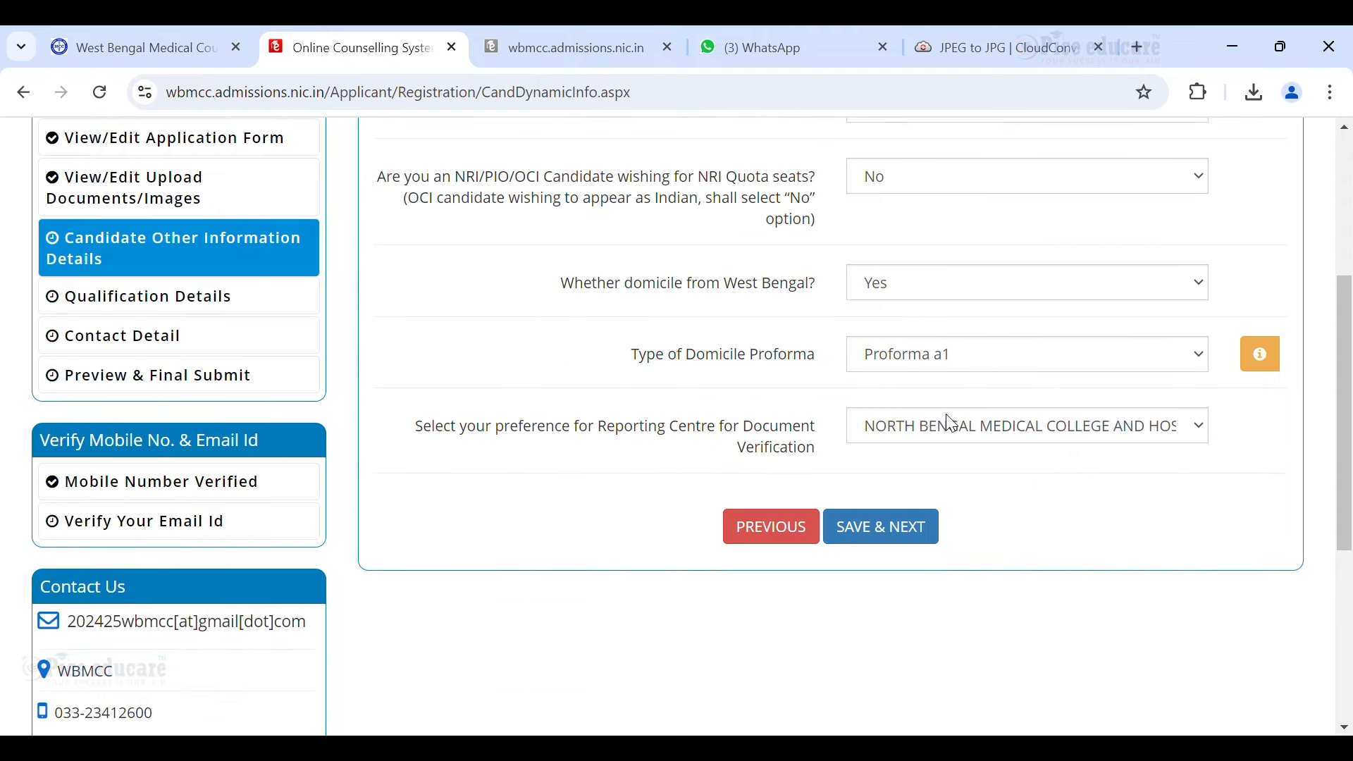
click(936, 534)
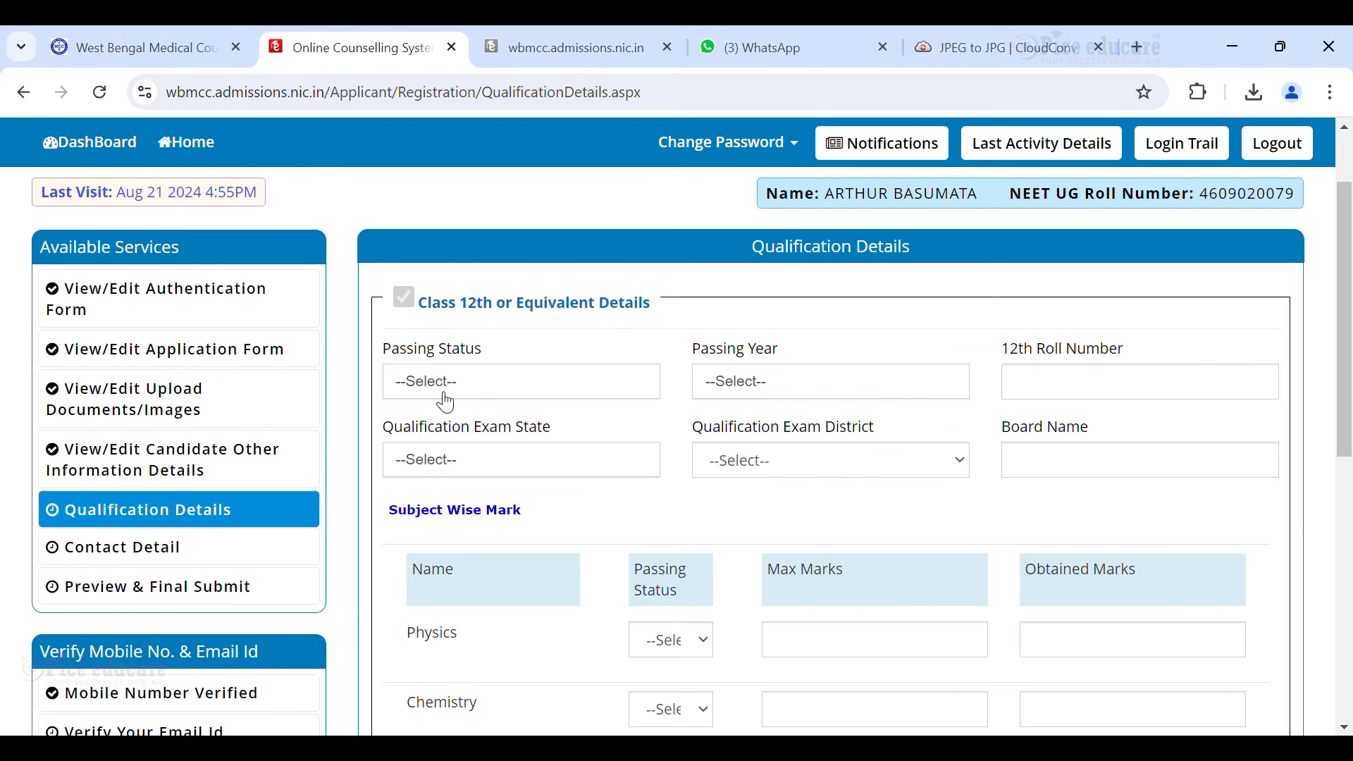
Set class 12 passing status to Passed, passing year 2022, and paste the 12th roll number.
scroll(494, 402, down, 1)
scroll(508, 402, up, 1)
click(522, 381)
click(518, 458)
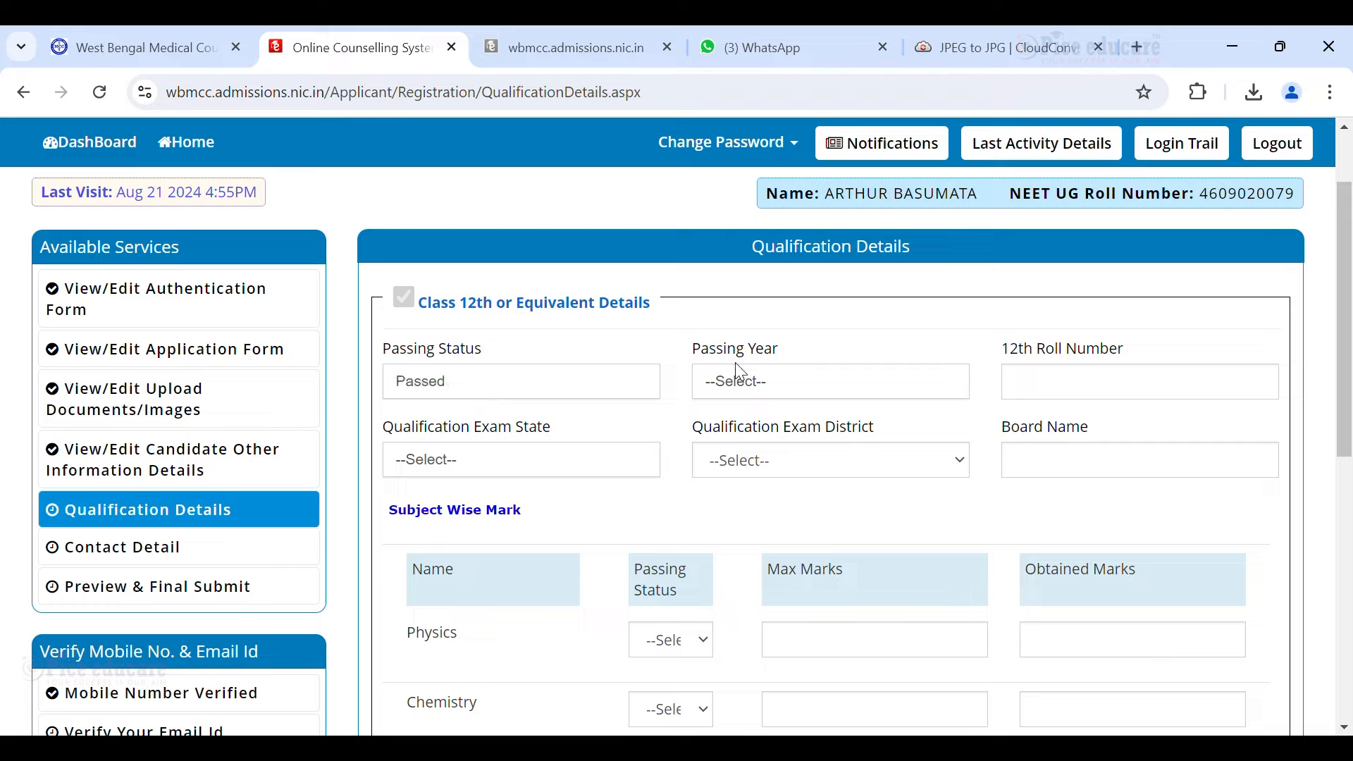
click(740, 373)
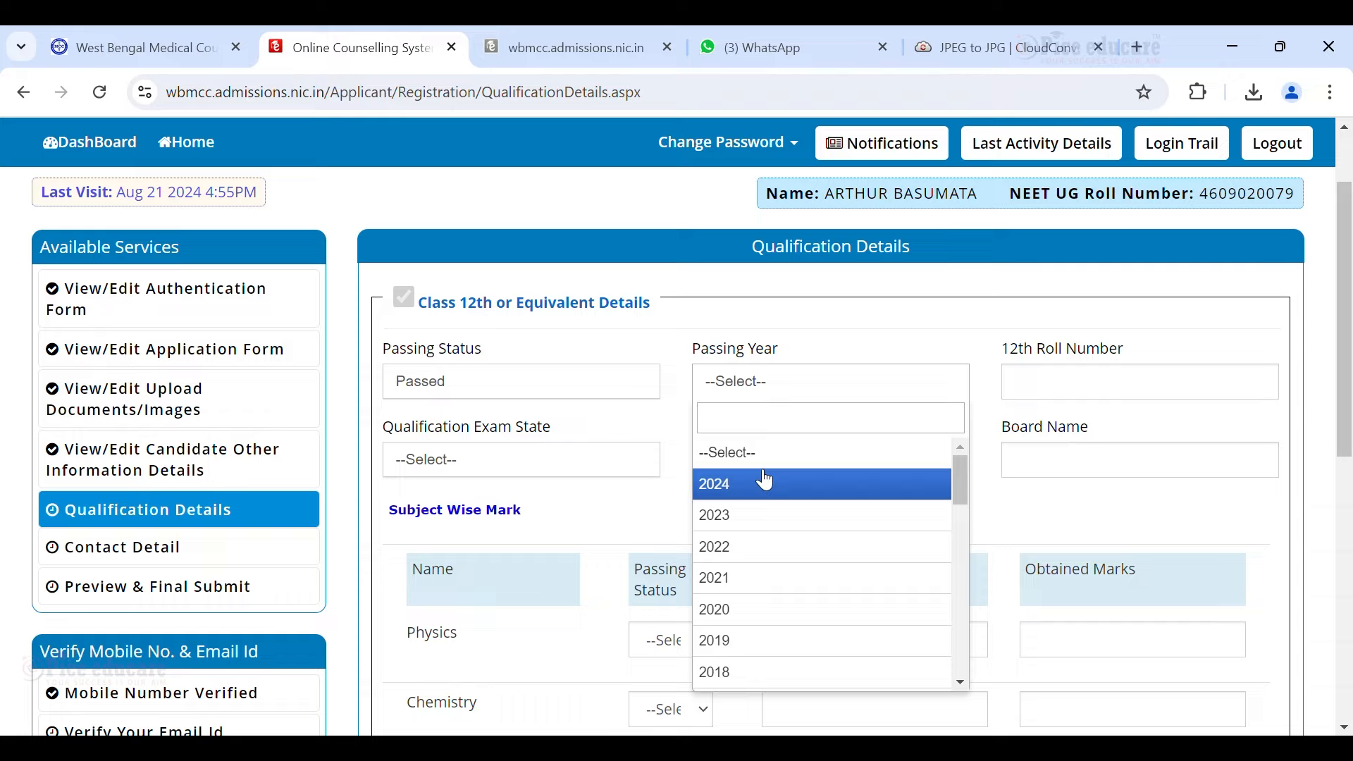
click(741, 548)
click(1049, 395)
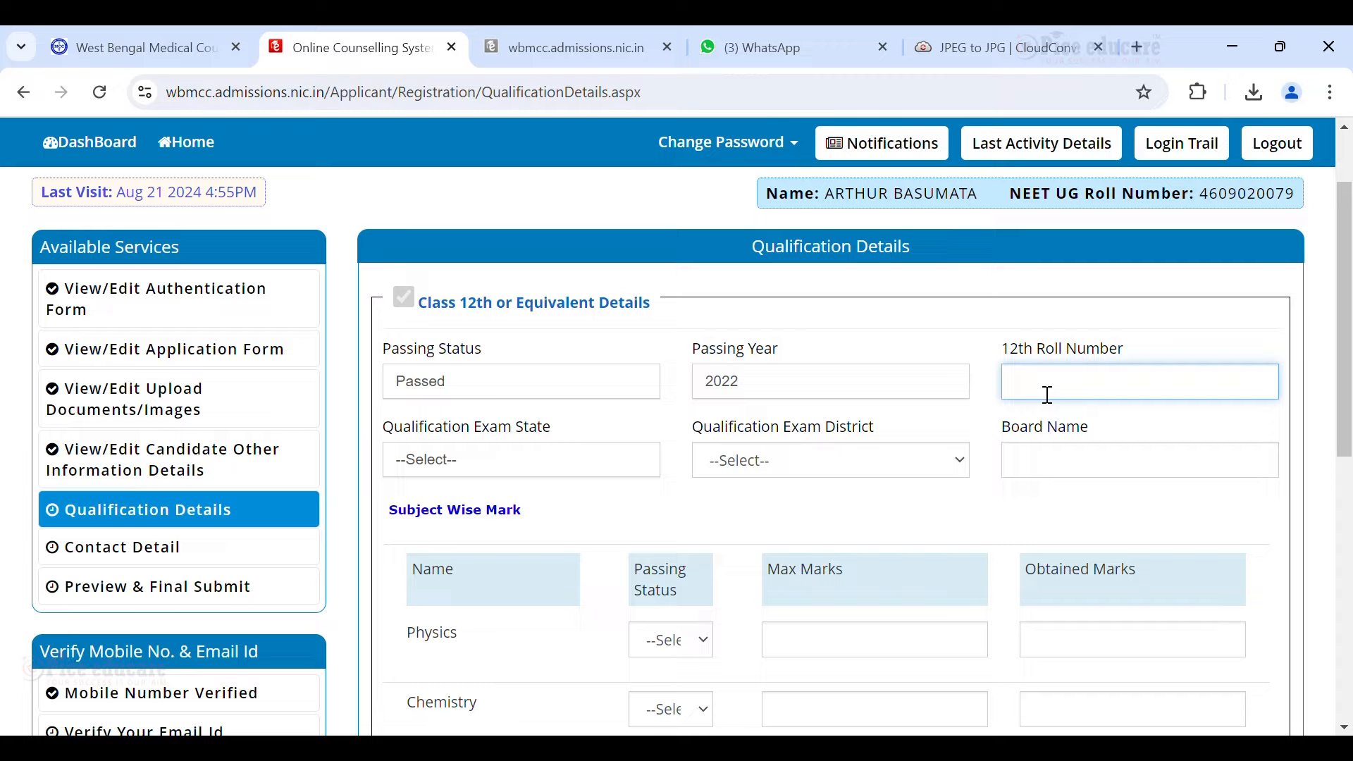
Set state West Bengal, district JALPAIGURI, board and marks 61, 68, 76, then save and confirm.
click(459, 460)
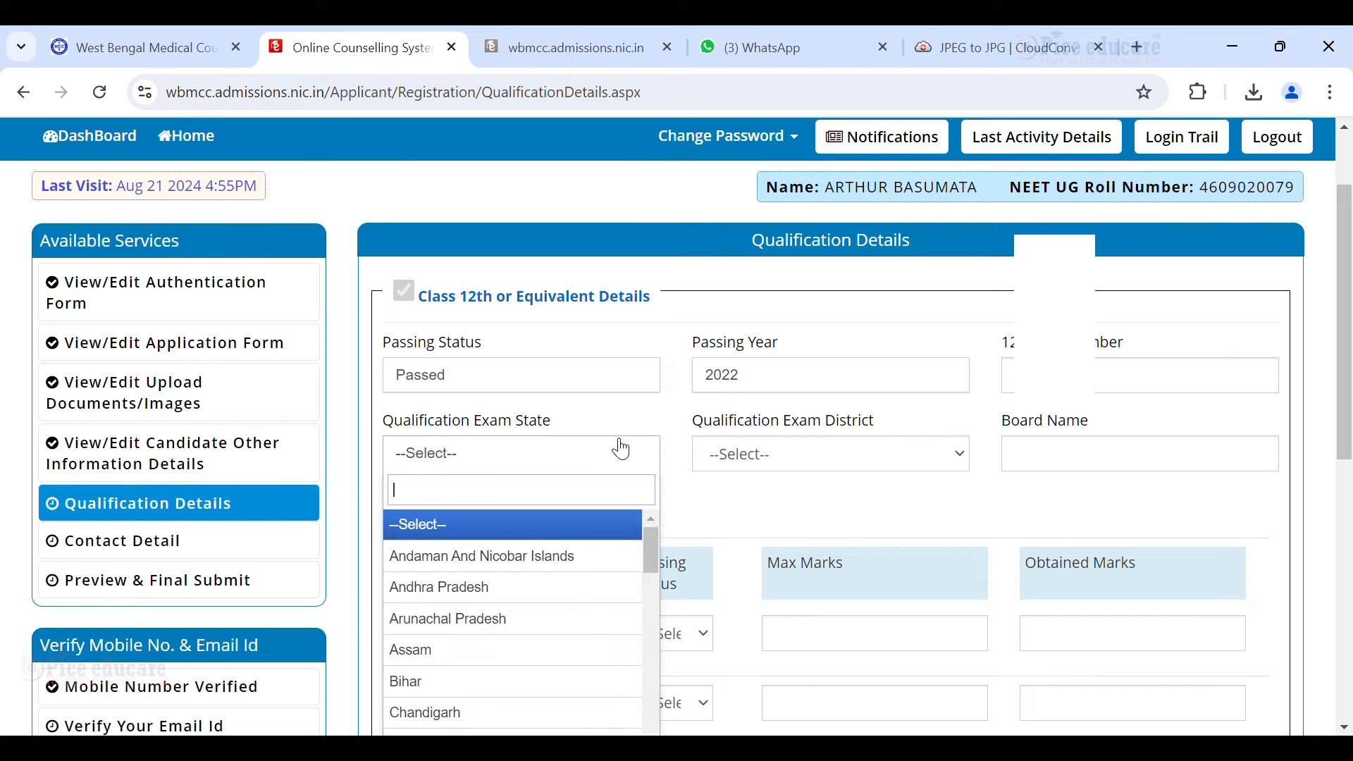
scroll(619, 447, down, 1)
scroll(589, 486, down, 10)
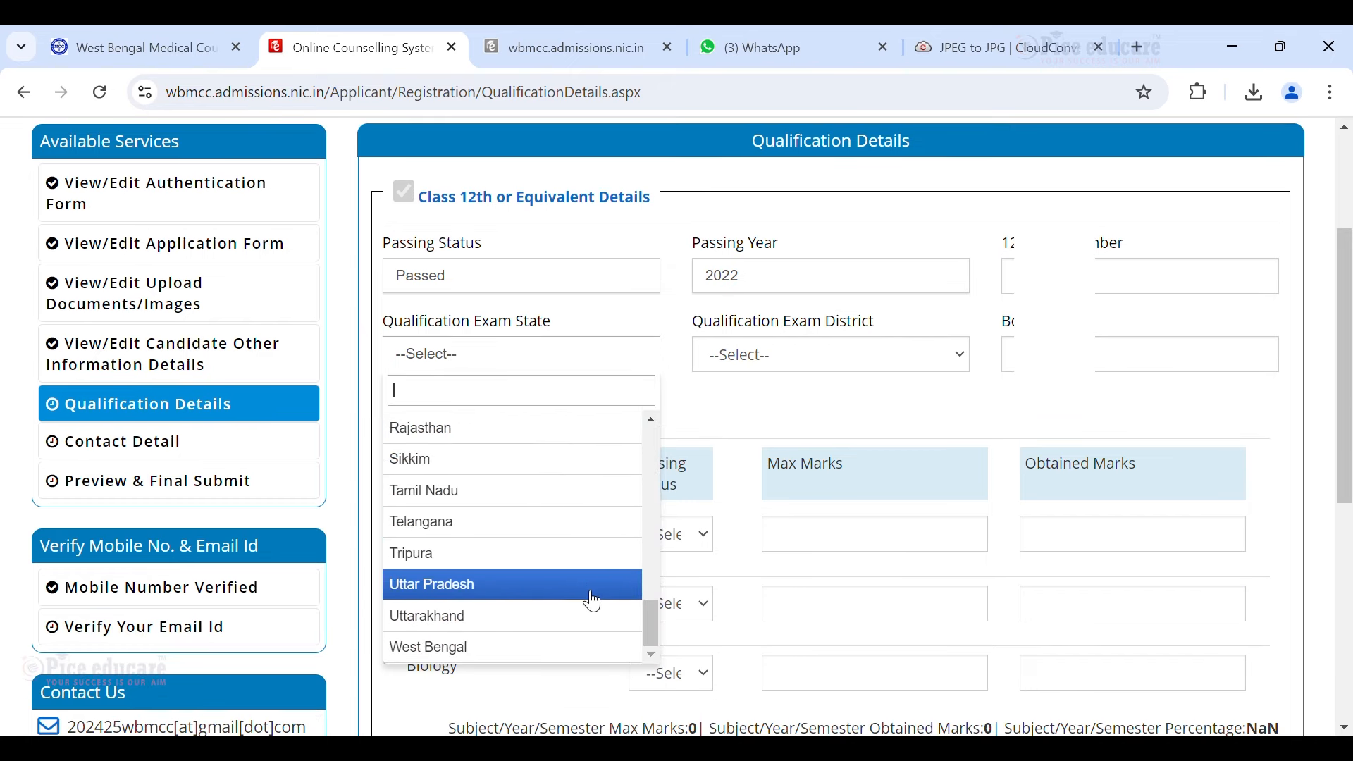
click(513, 646)
click(856, 358)
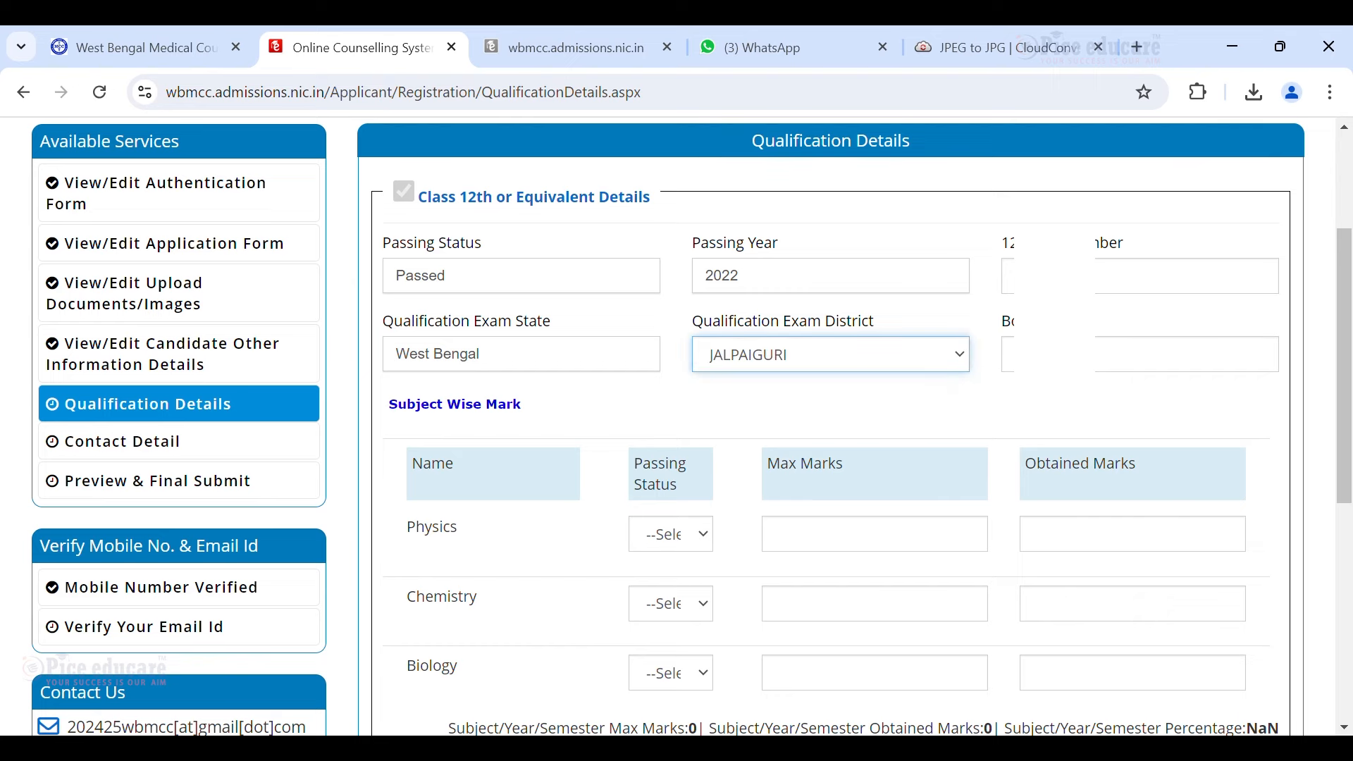
click(1058, 354)
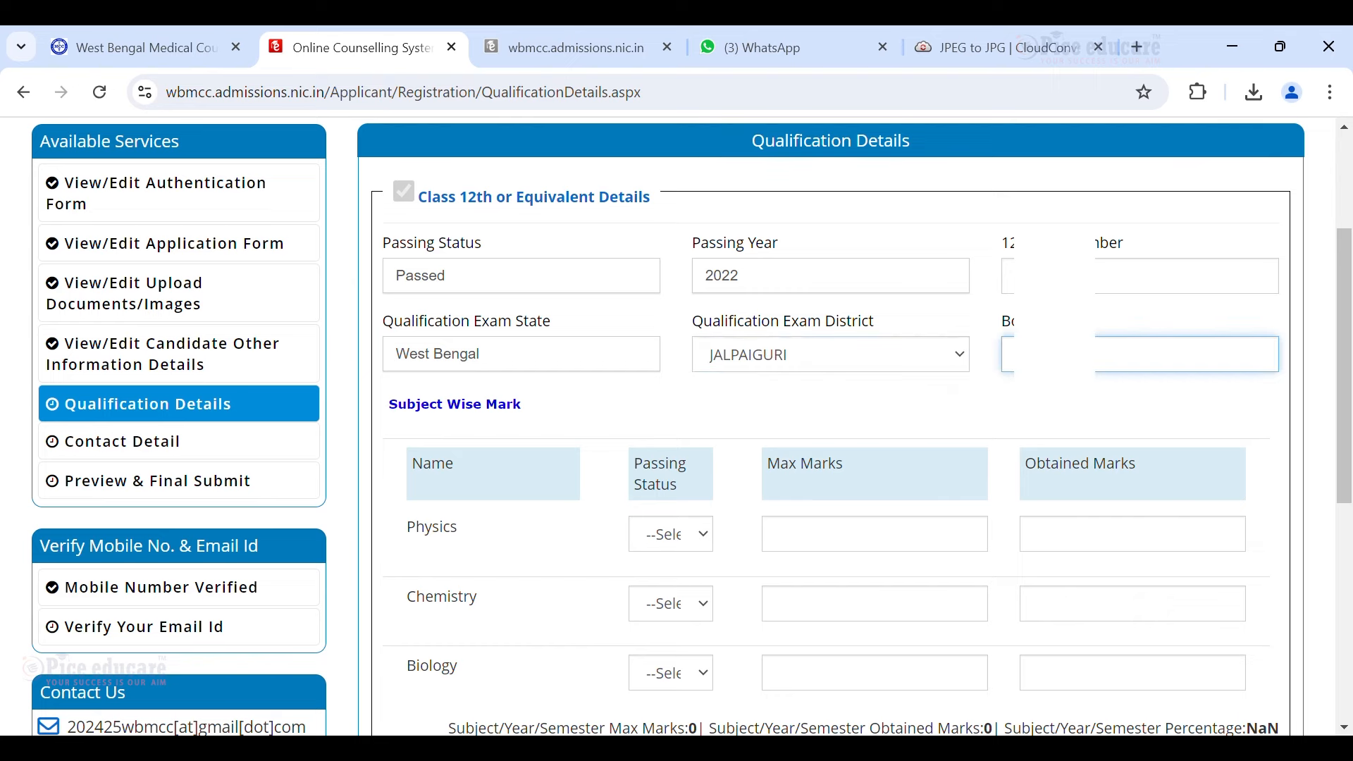
scroll(778, 387, down, 1)
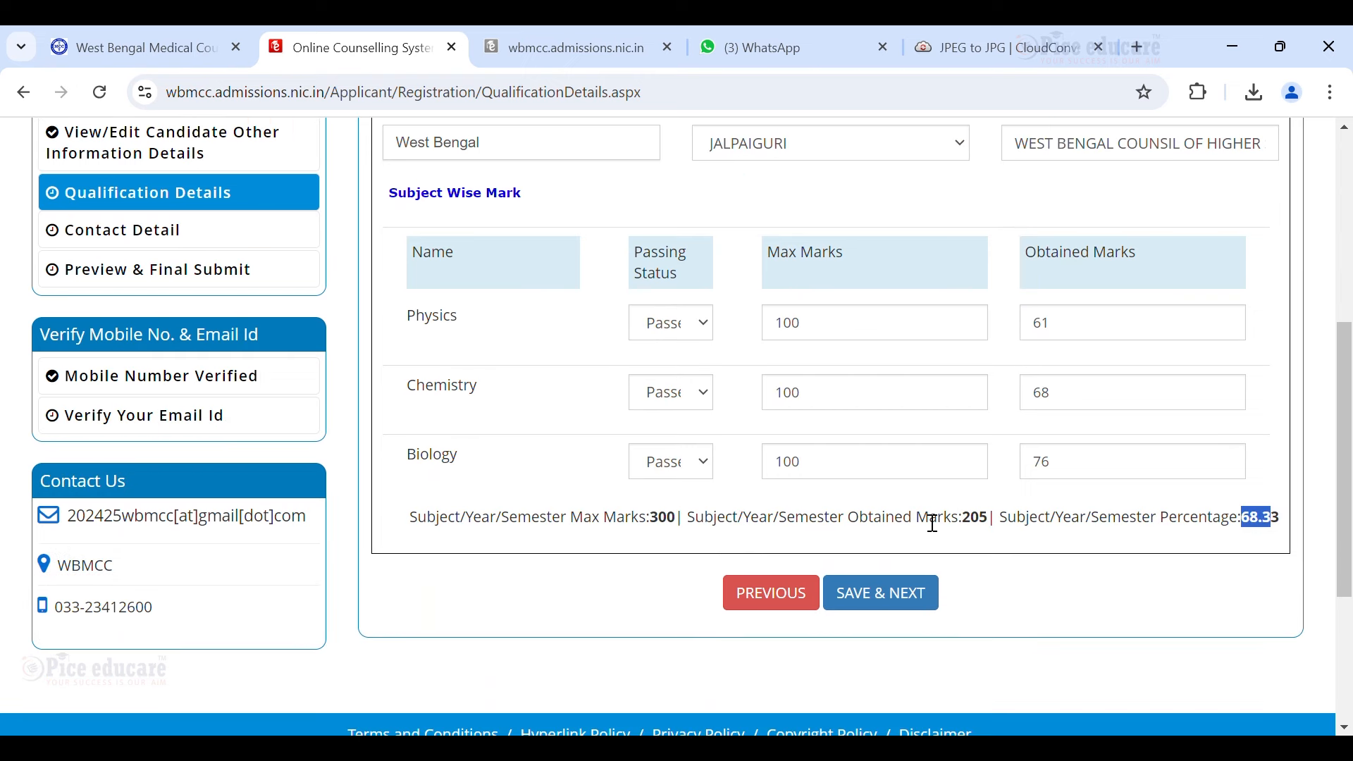
click(906, 604)
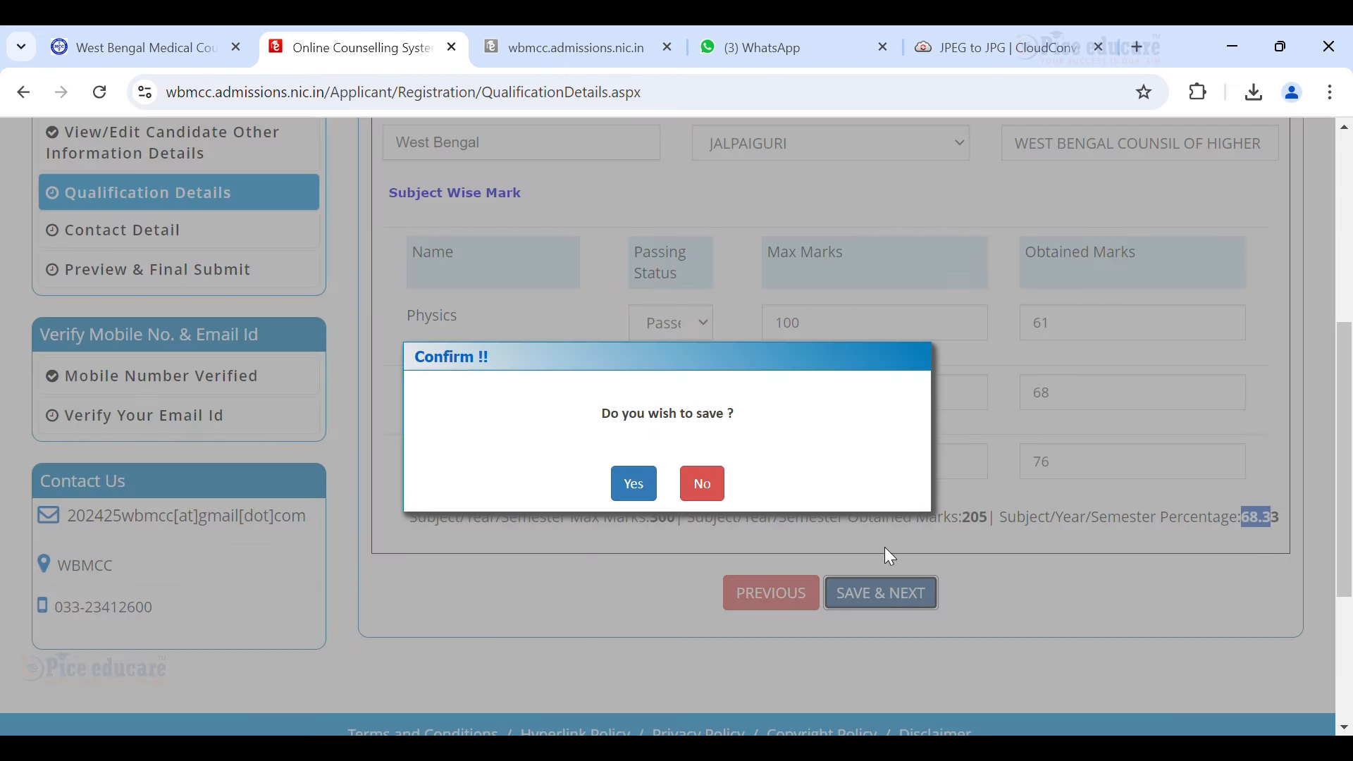
click(635, 486)
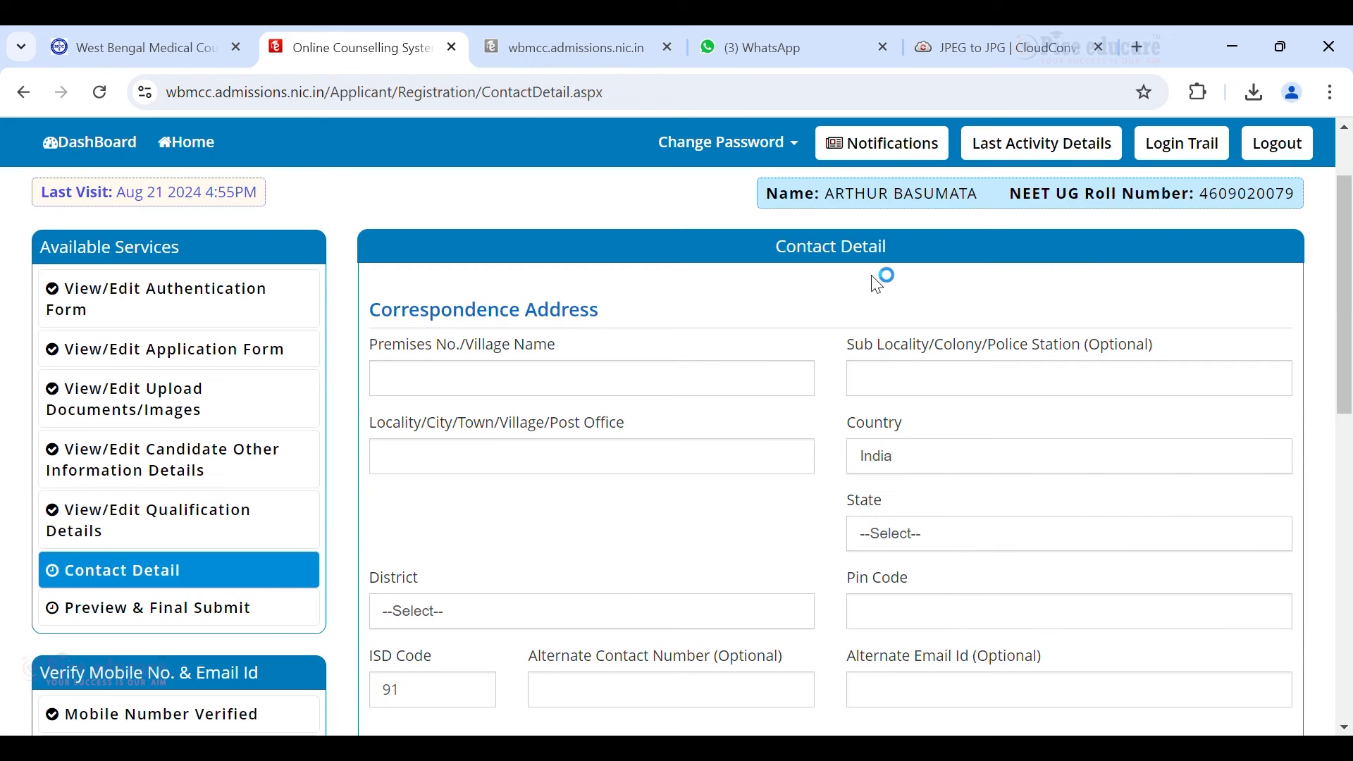
Fill the correspondence address, tick Same As Correspondence Address, and save to reach the preview.
click(436, 393)
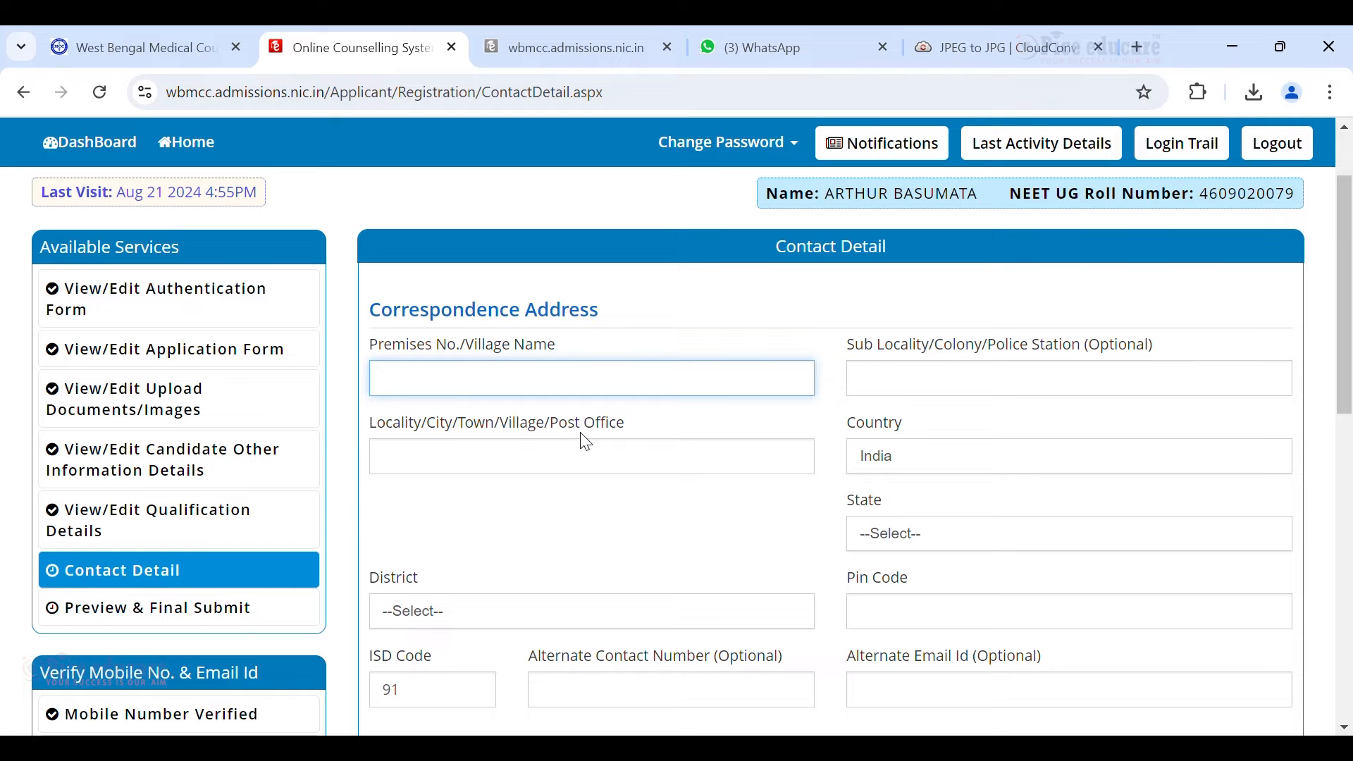
click(520, 393)
scroll(521, 381, down, 5)
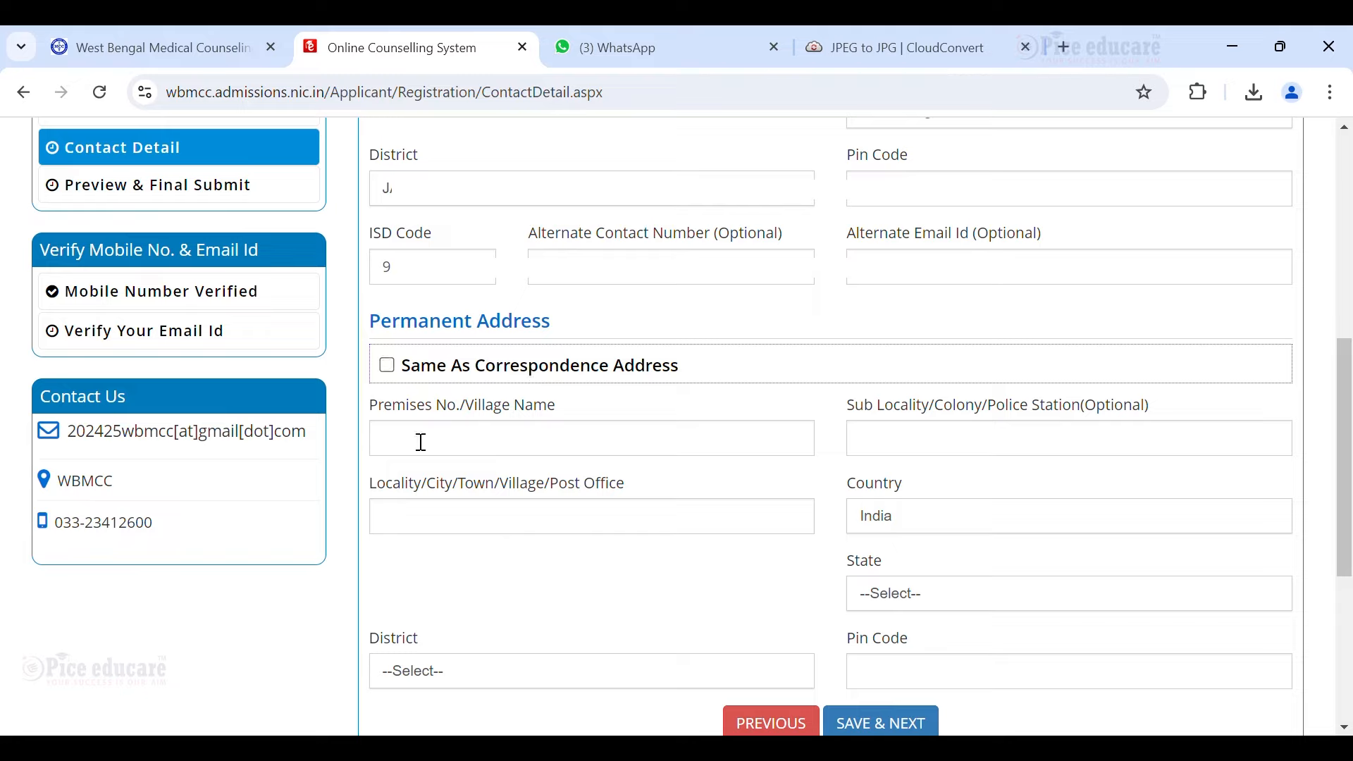
scroll(535, 346, down, 1)
click(413, 264)
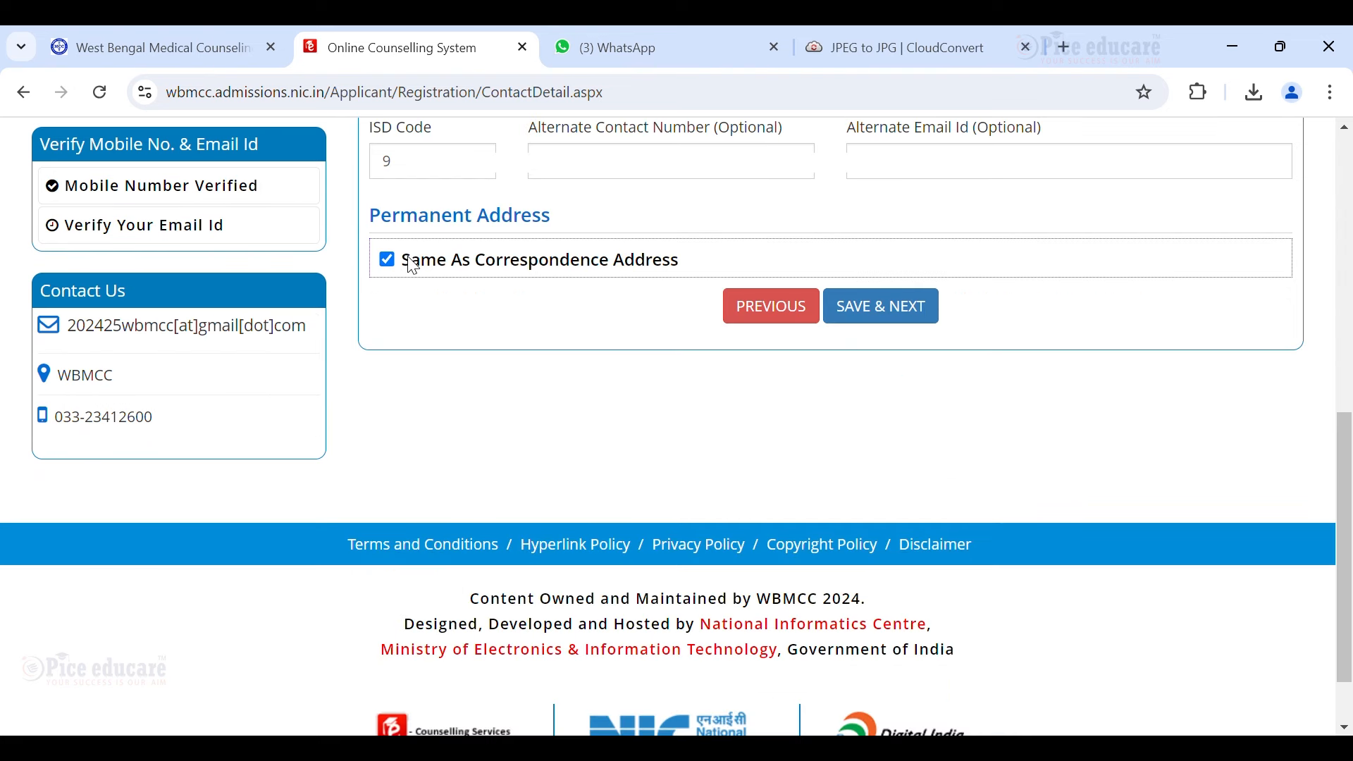
click(913, 314)
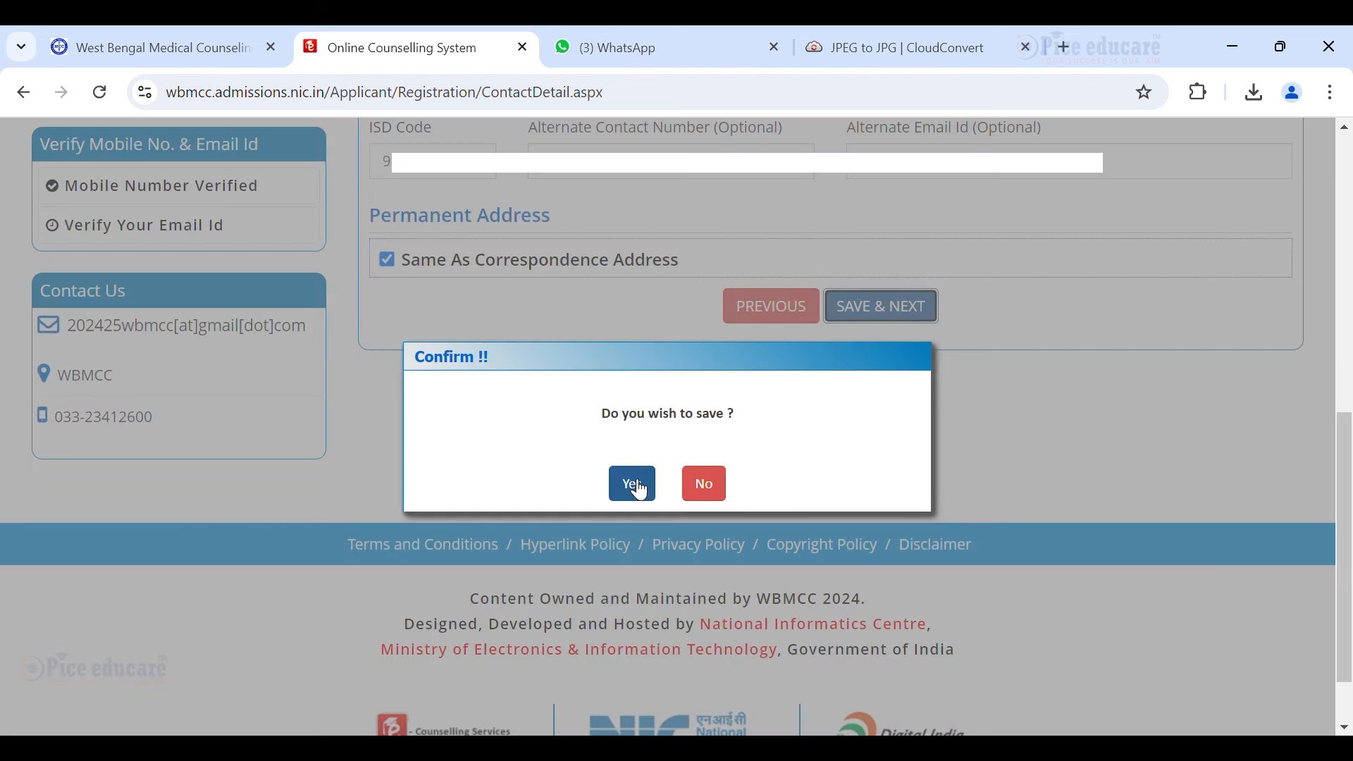
click(629, 483)
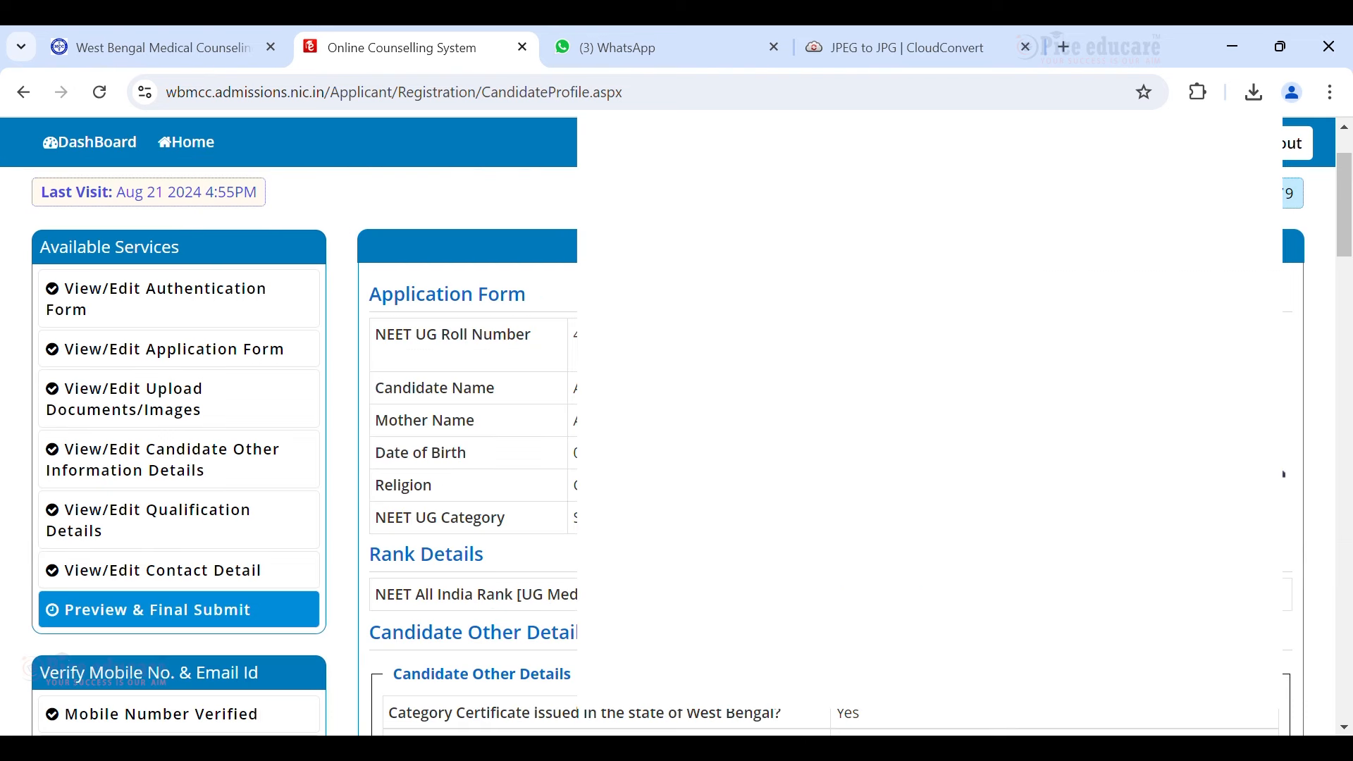
scroll(530, 419, down, 1)
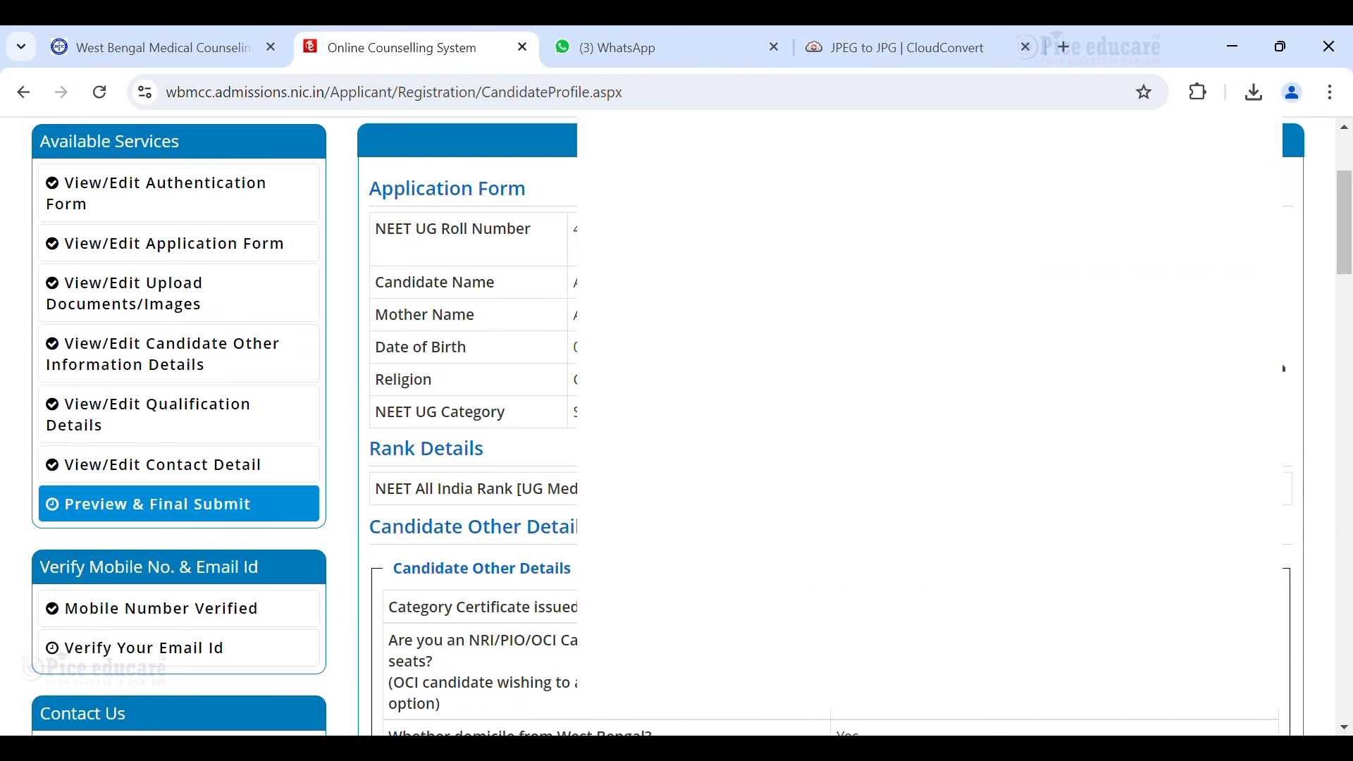
scroll(676, 423, down, 1)
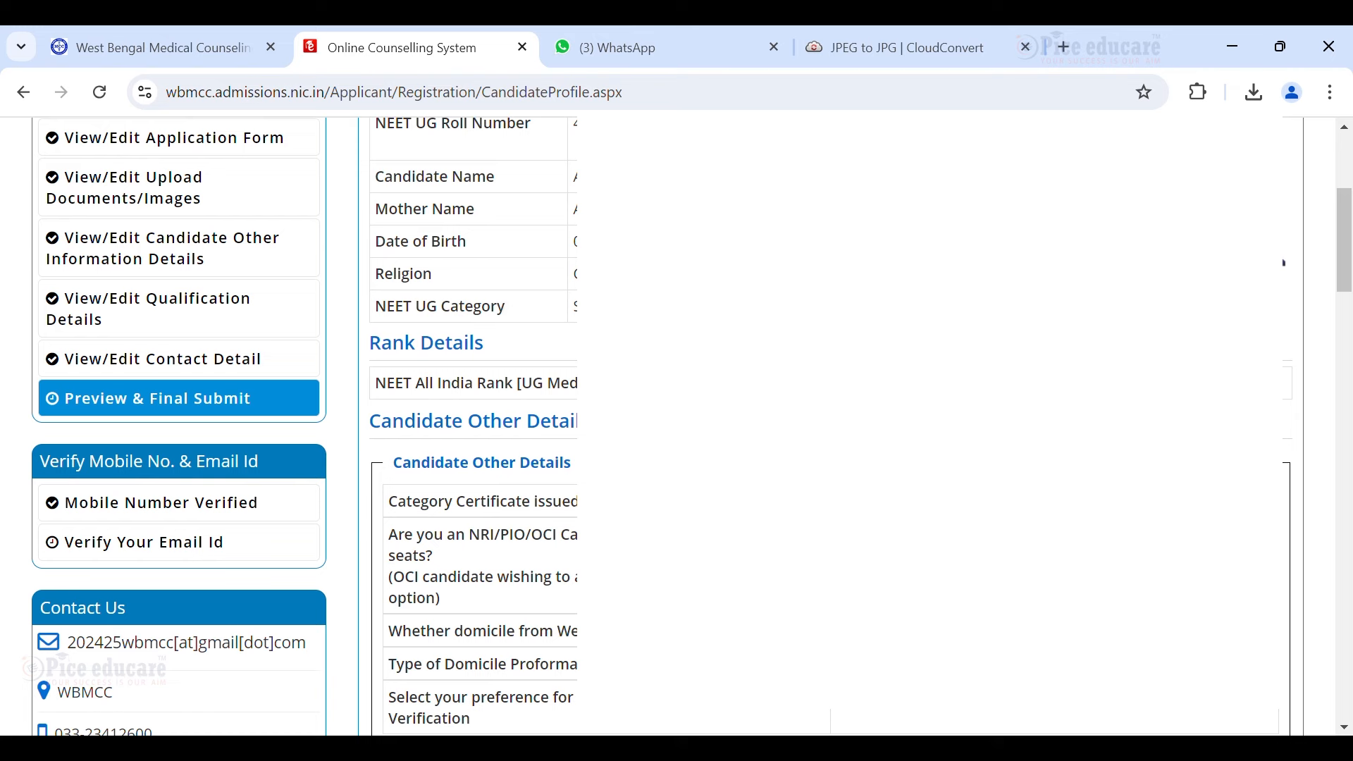
scroll(504, 312, down, 4)
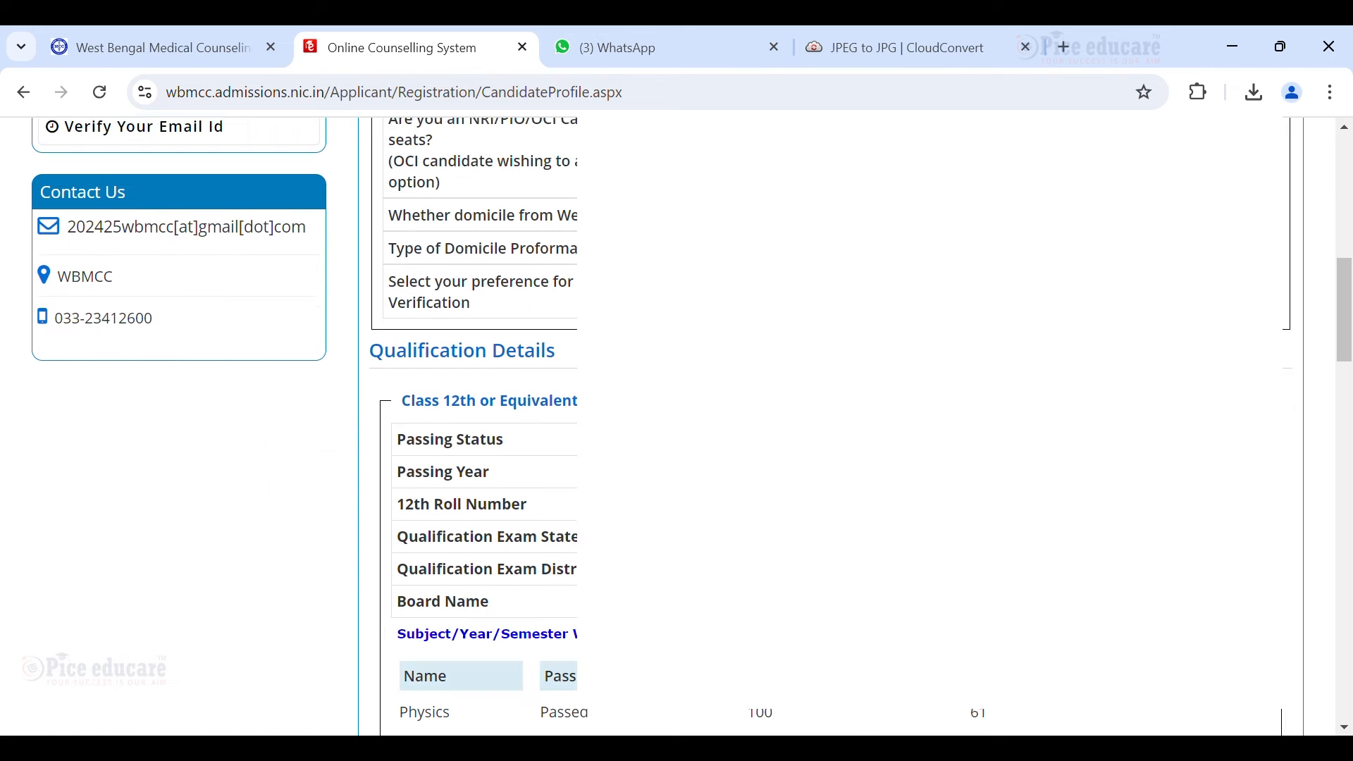
scroll(477, 471, up, 8)
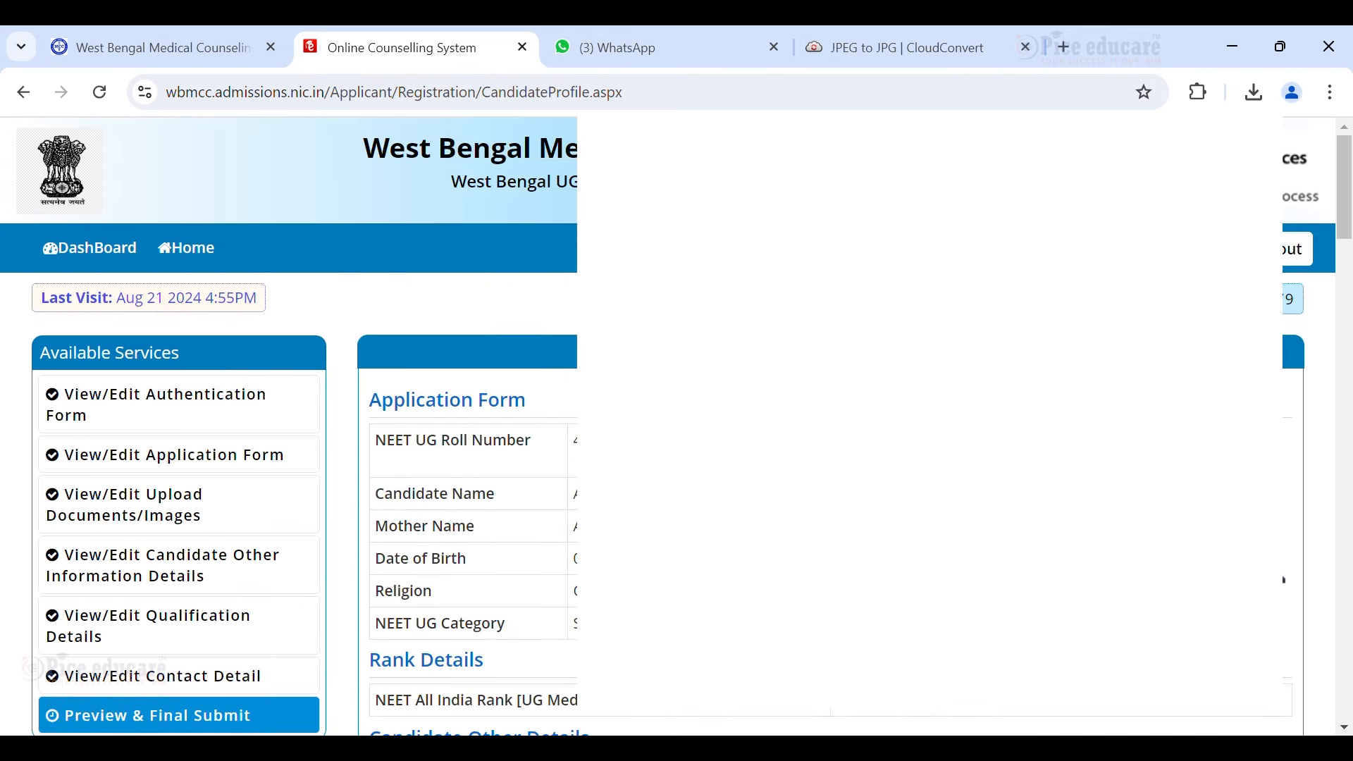
scroll(289, 423, down, 1)
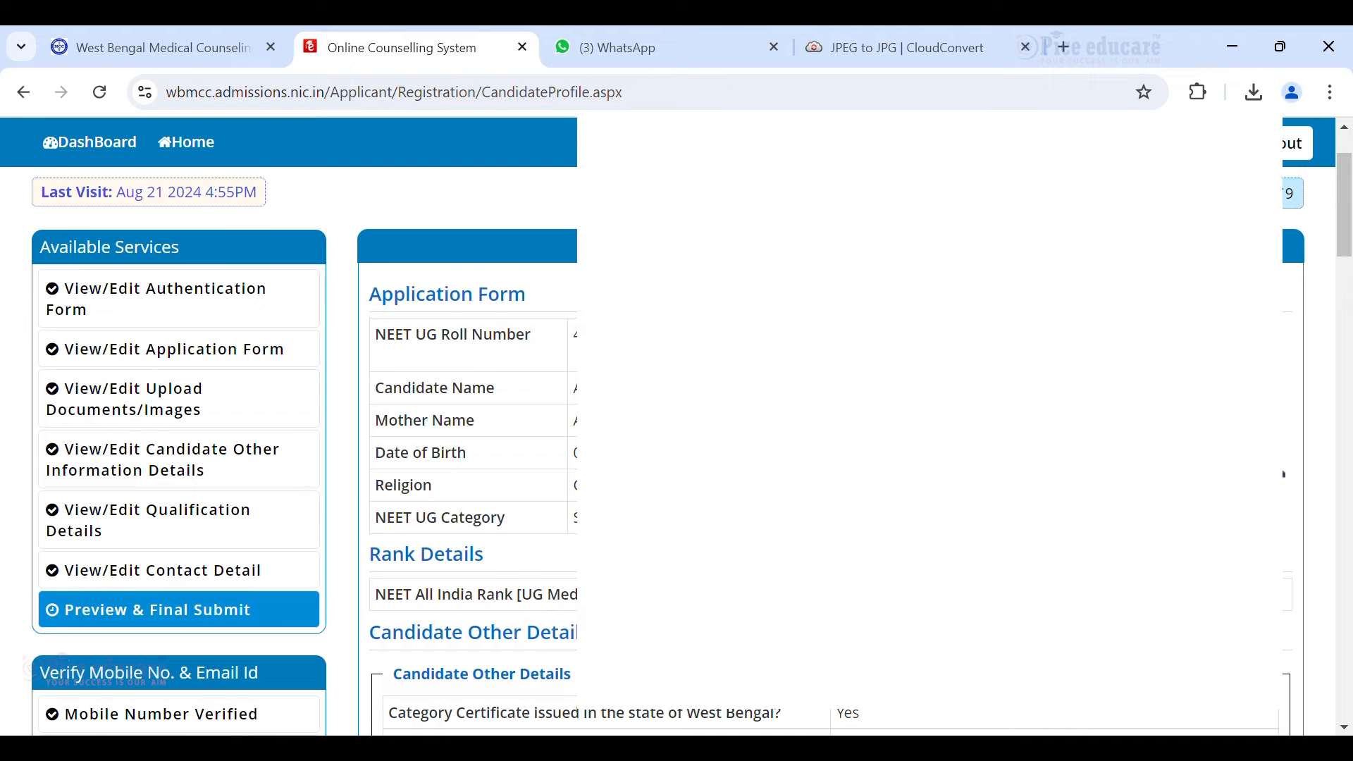
scroll(444, 484, down, 1)
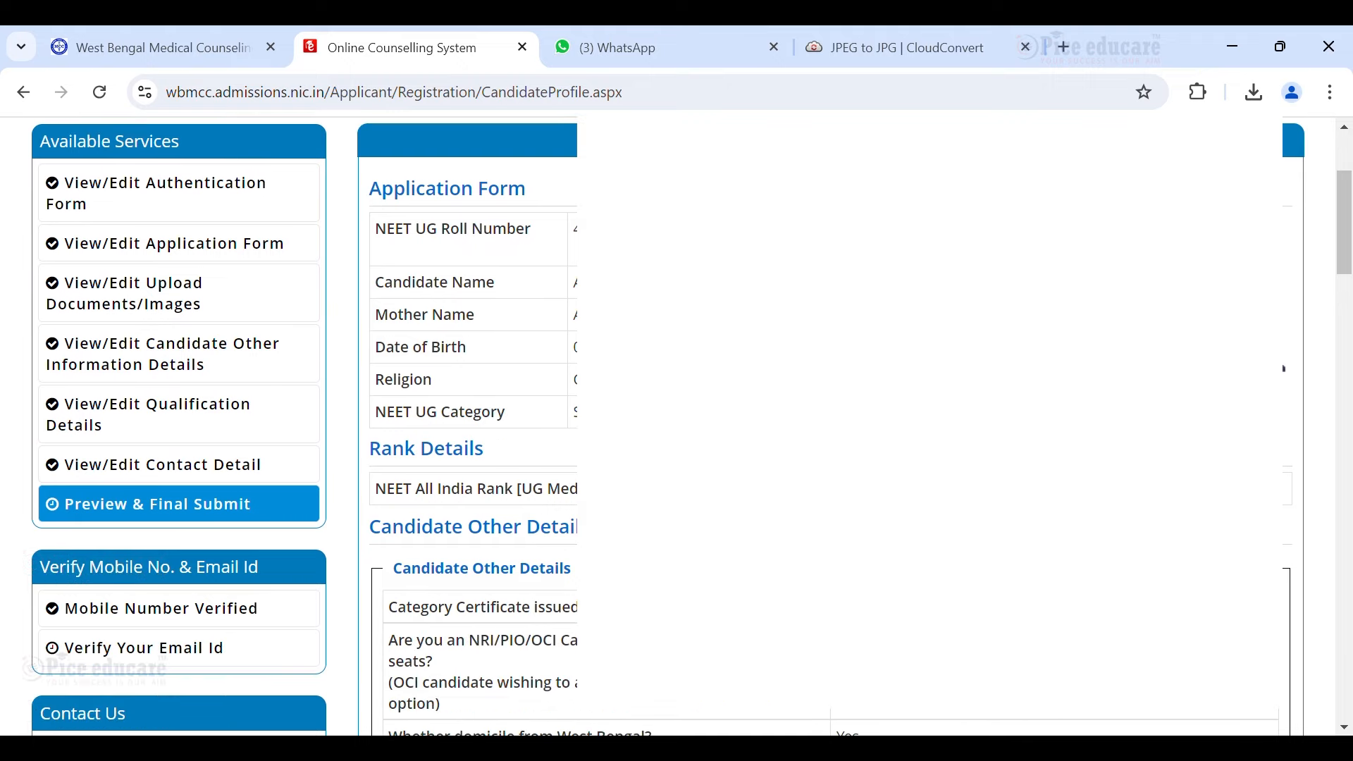
scroll(513, 401, down, 1)
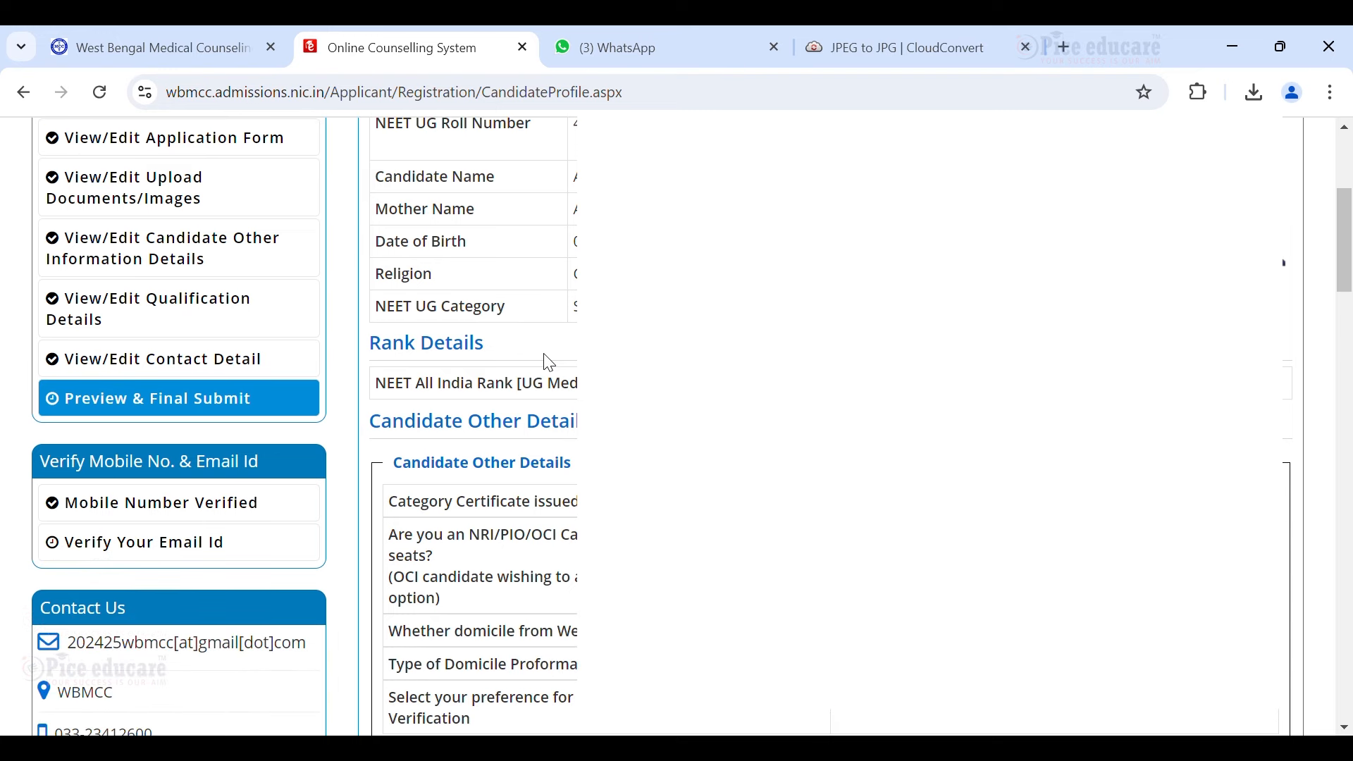
scroll(692, 428, down, 1)
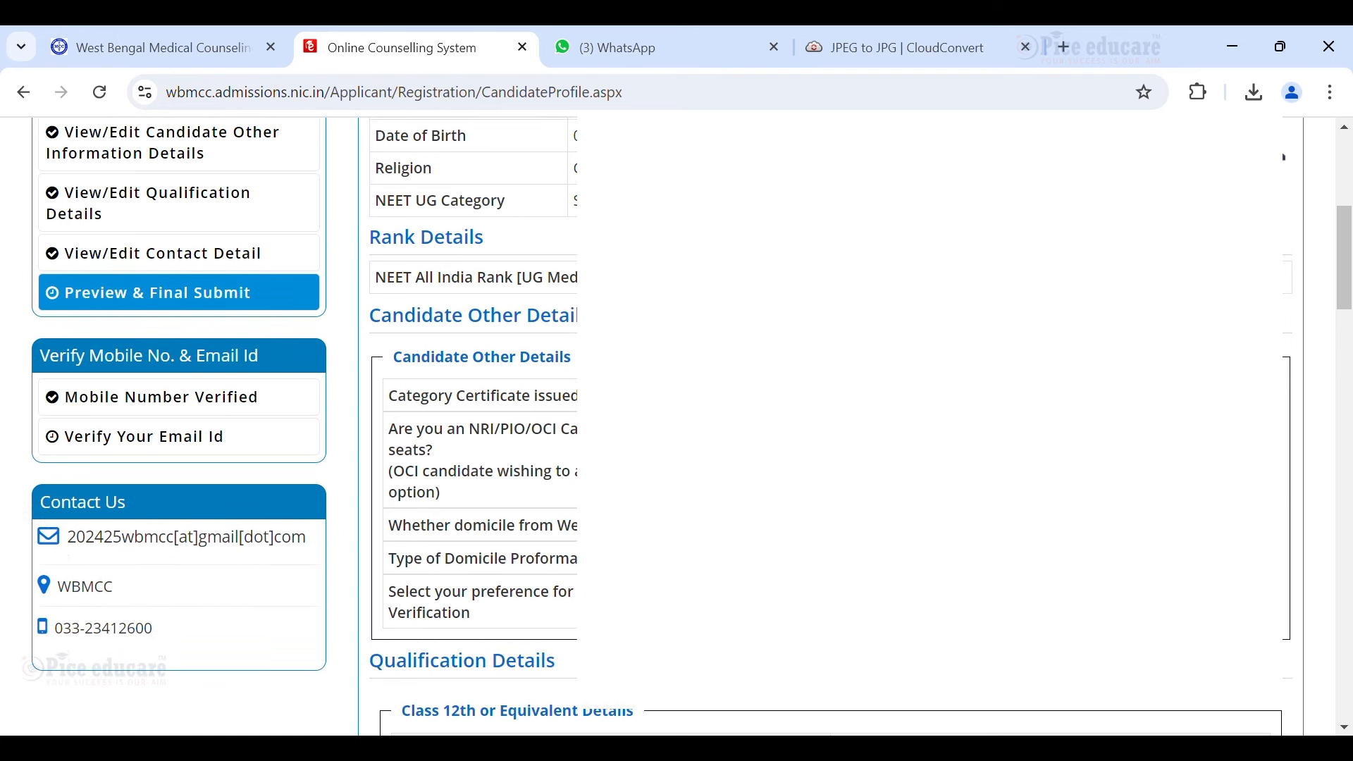
scroll(692, 426, down, 1)
scroll(562, 397, down, 3)
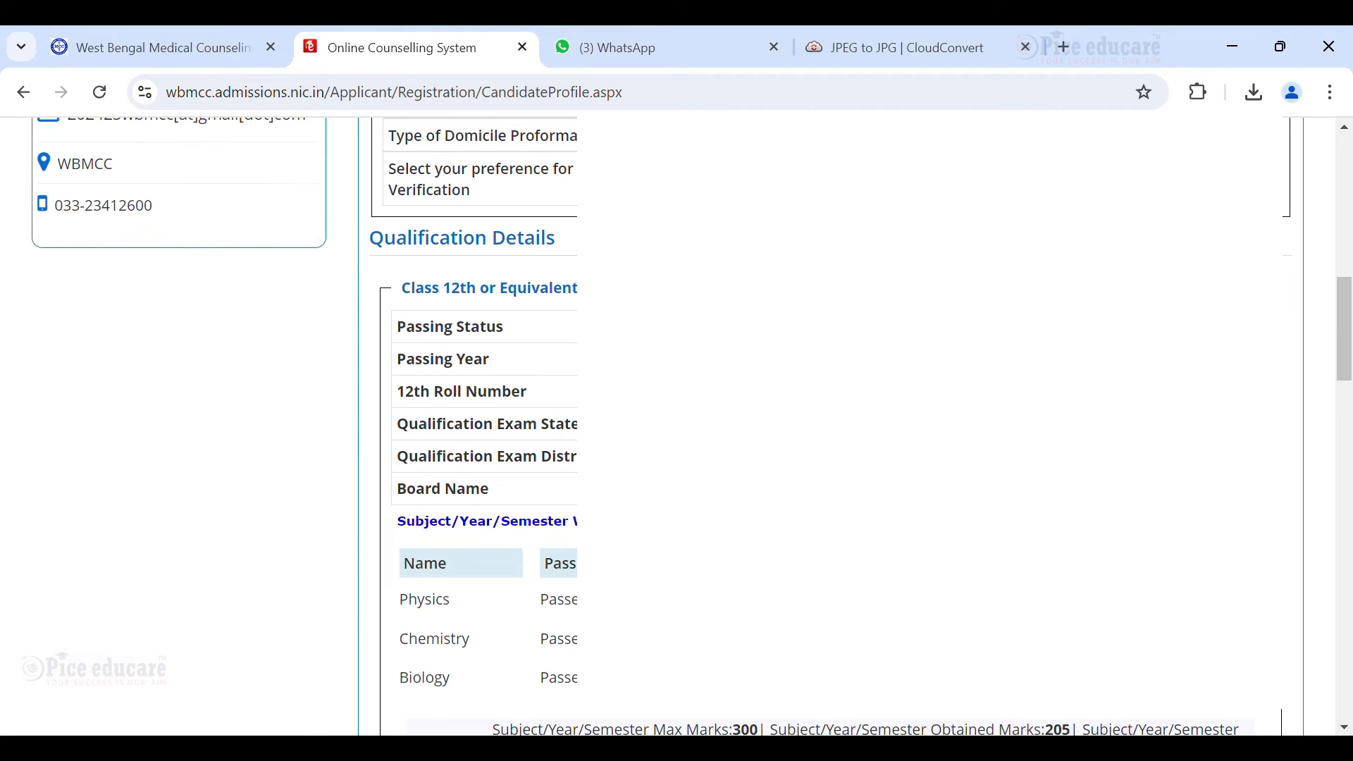
scroll(509, 338, down, 1)
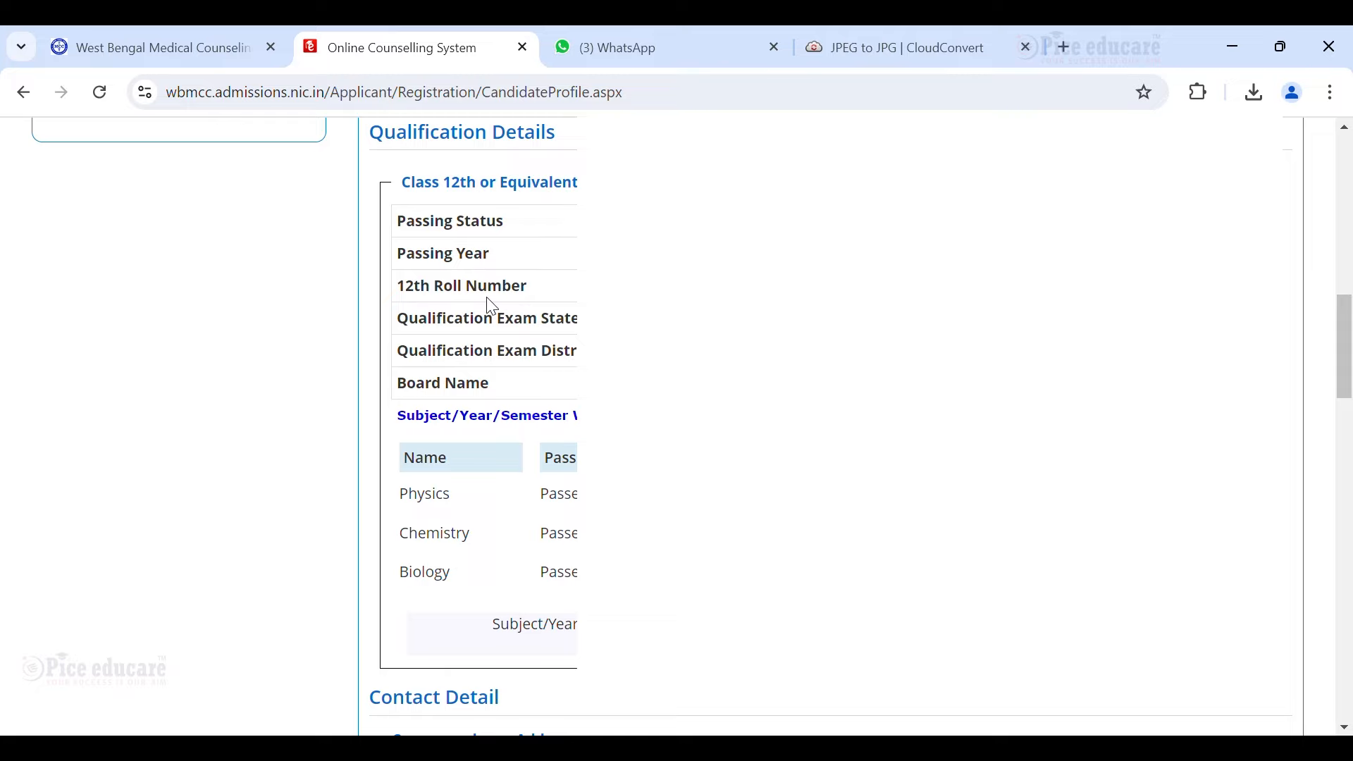
scroll(508, 417, down, 1)
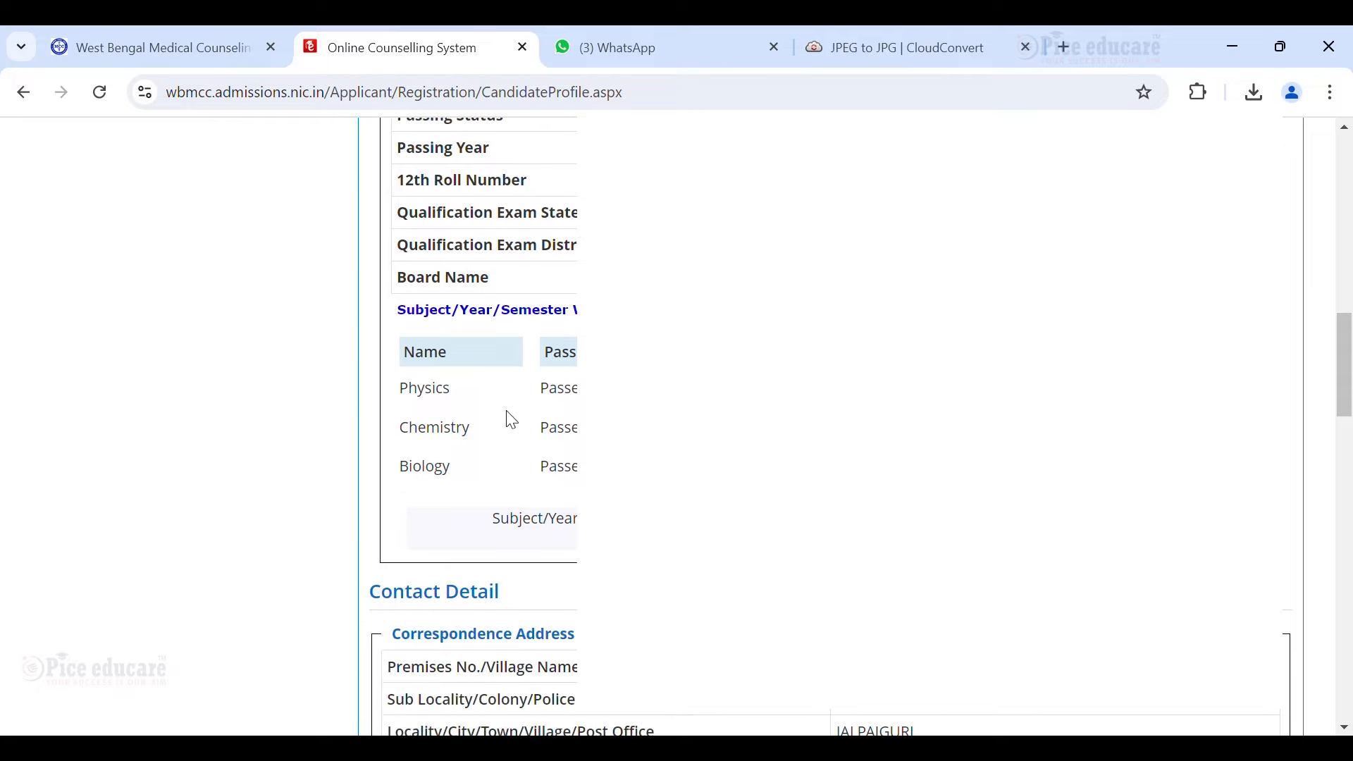
scroll(507, 417, down, 1)
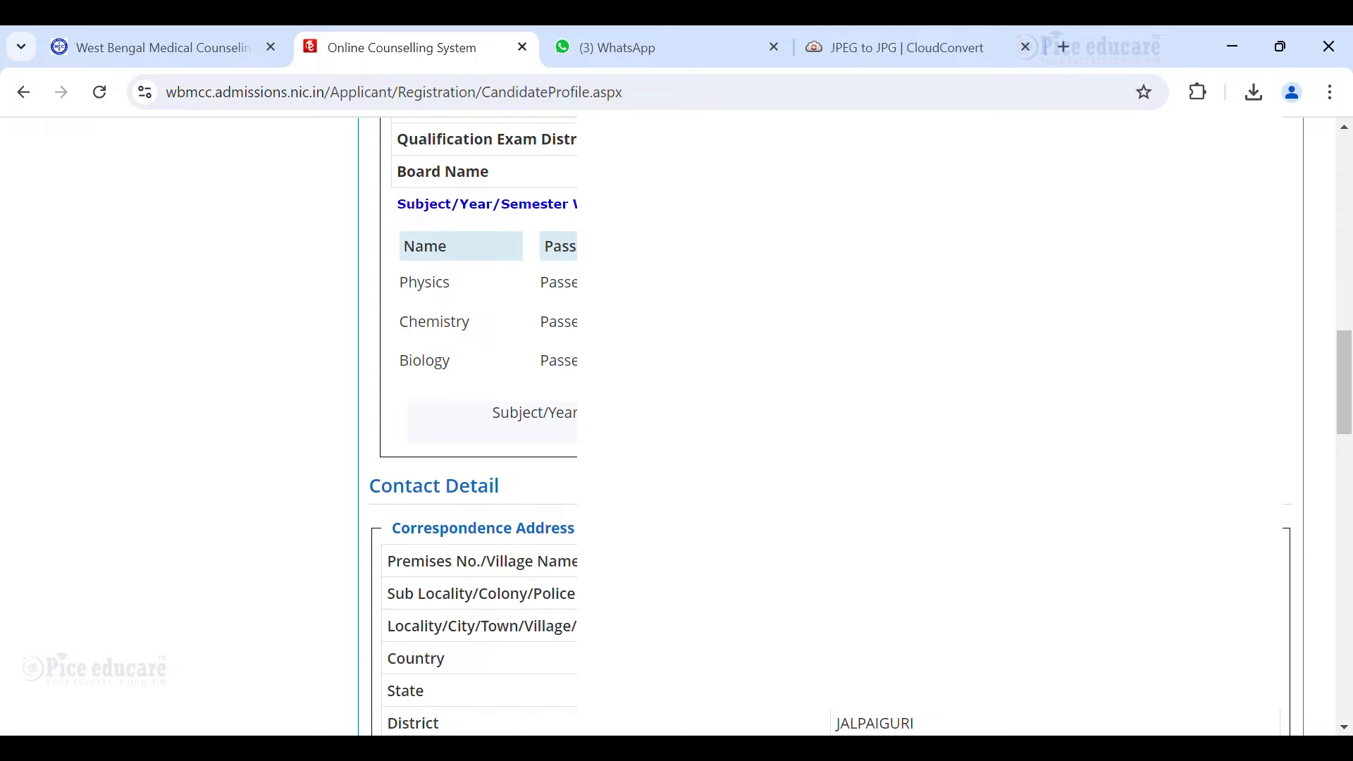
scroll(634, 423, down, 1)
scroll(634, 423, down, 1)
scroll(634, 423, down, 1)
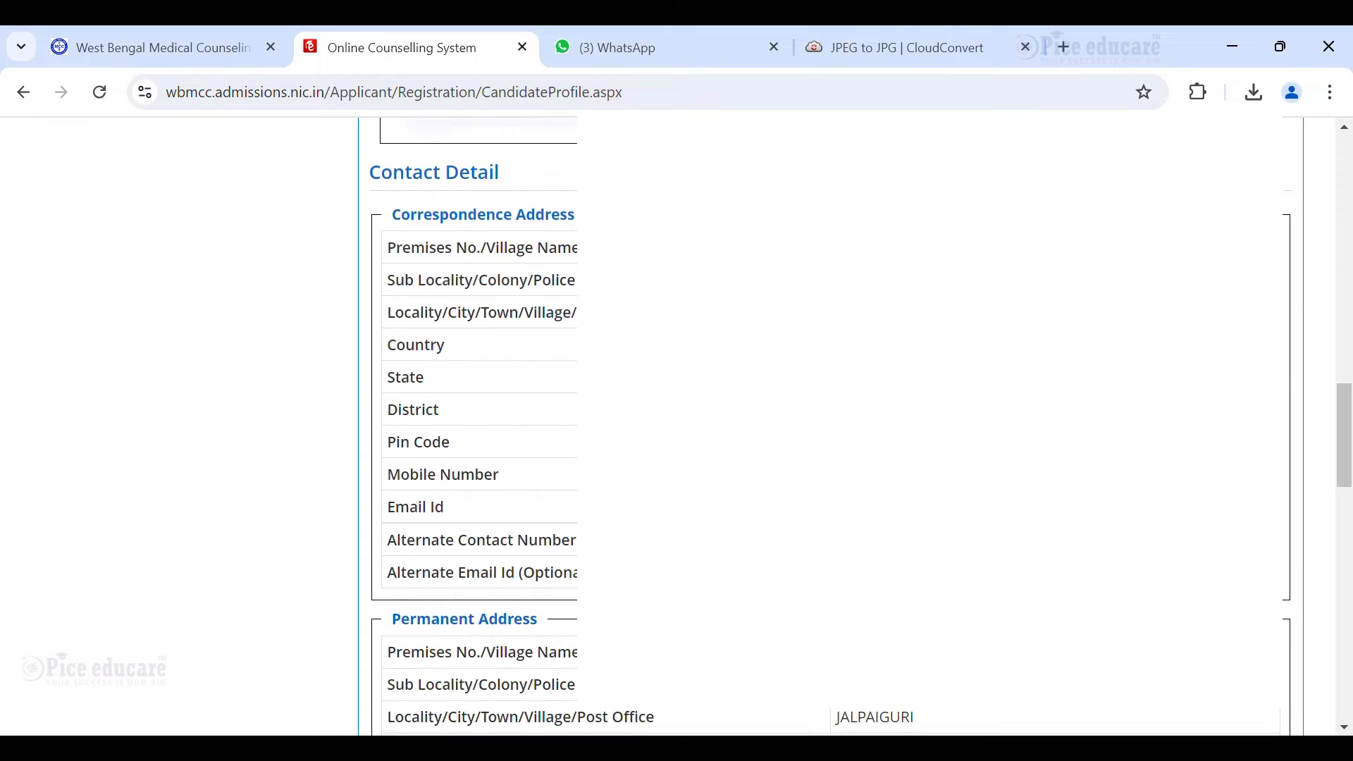
scroll(635, 423, down, 3)
scroll(561, 463, down, 4)
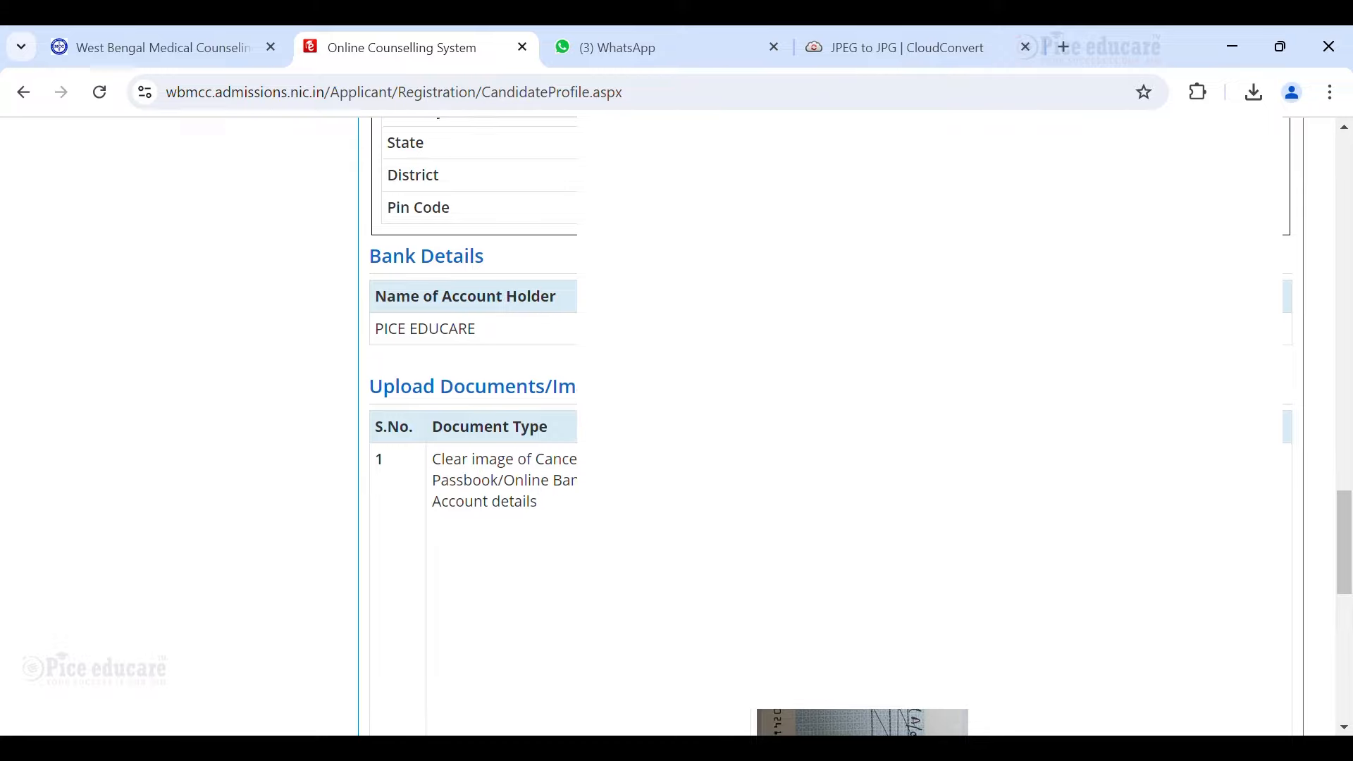
scroll(825, 423, down, 3)
scroll(824, 423, down, 3)
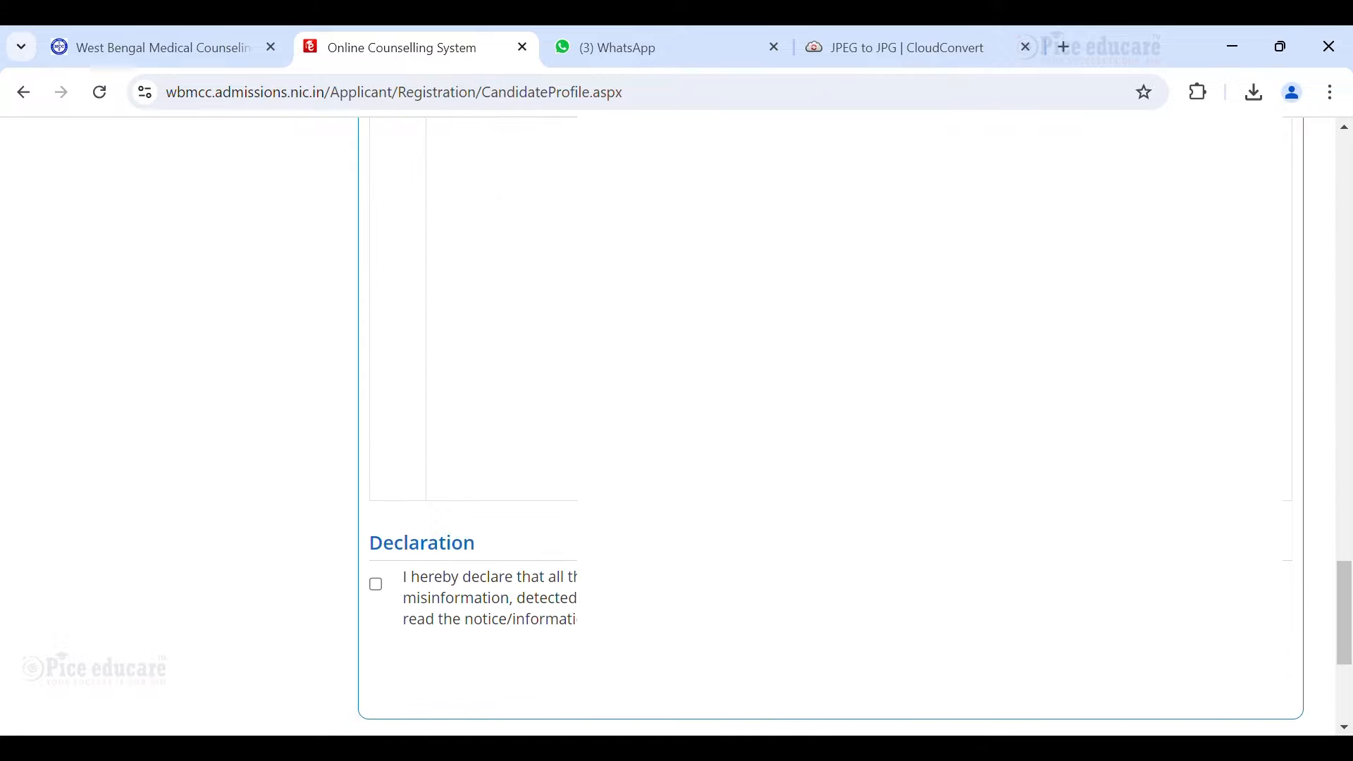
scroll(824, 423, up, 3)
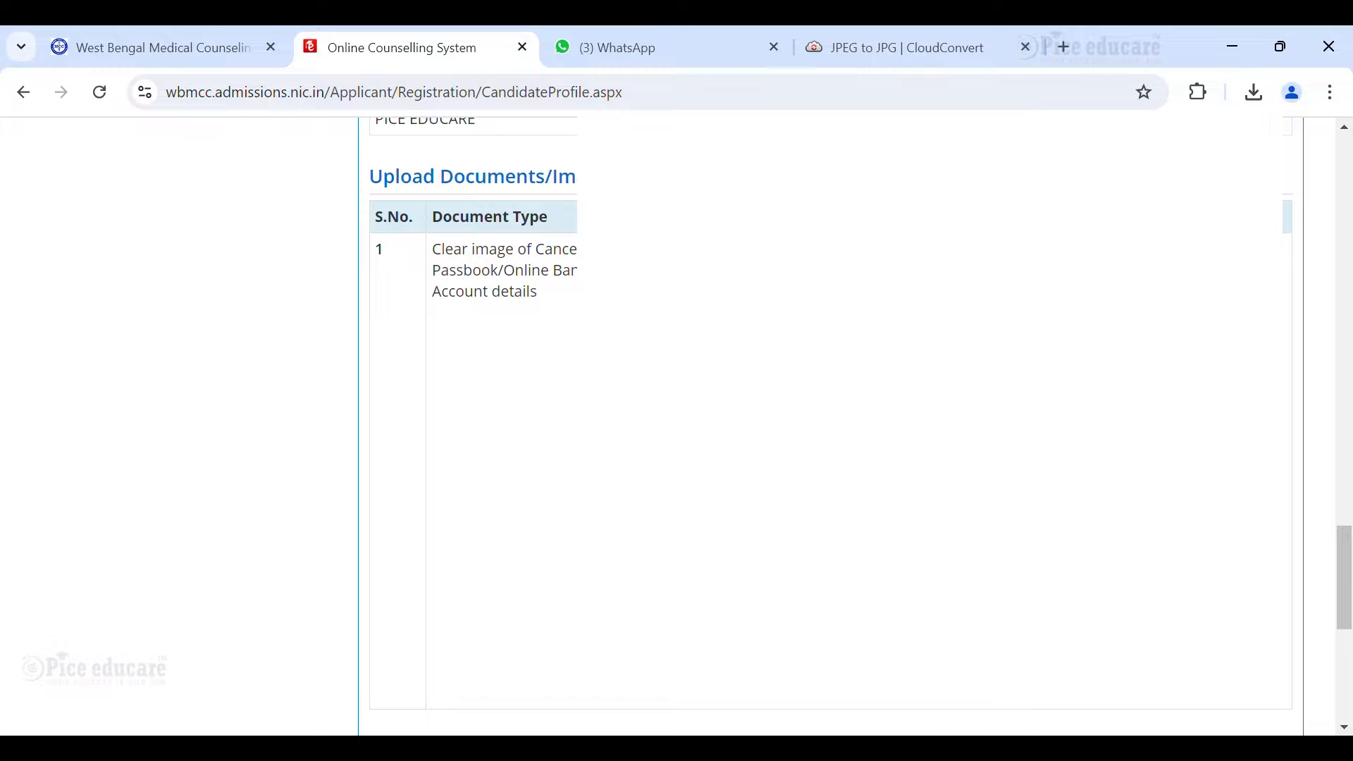
scroll(377, 718, down, 2)
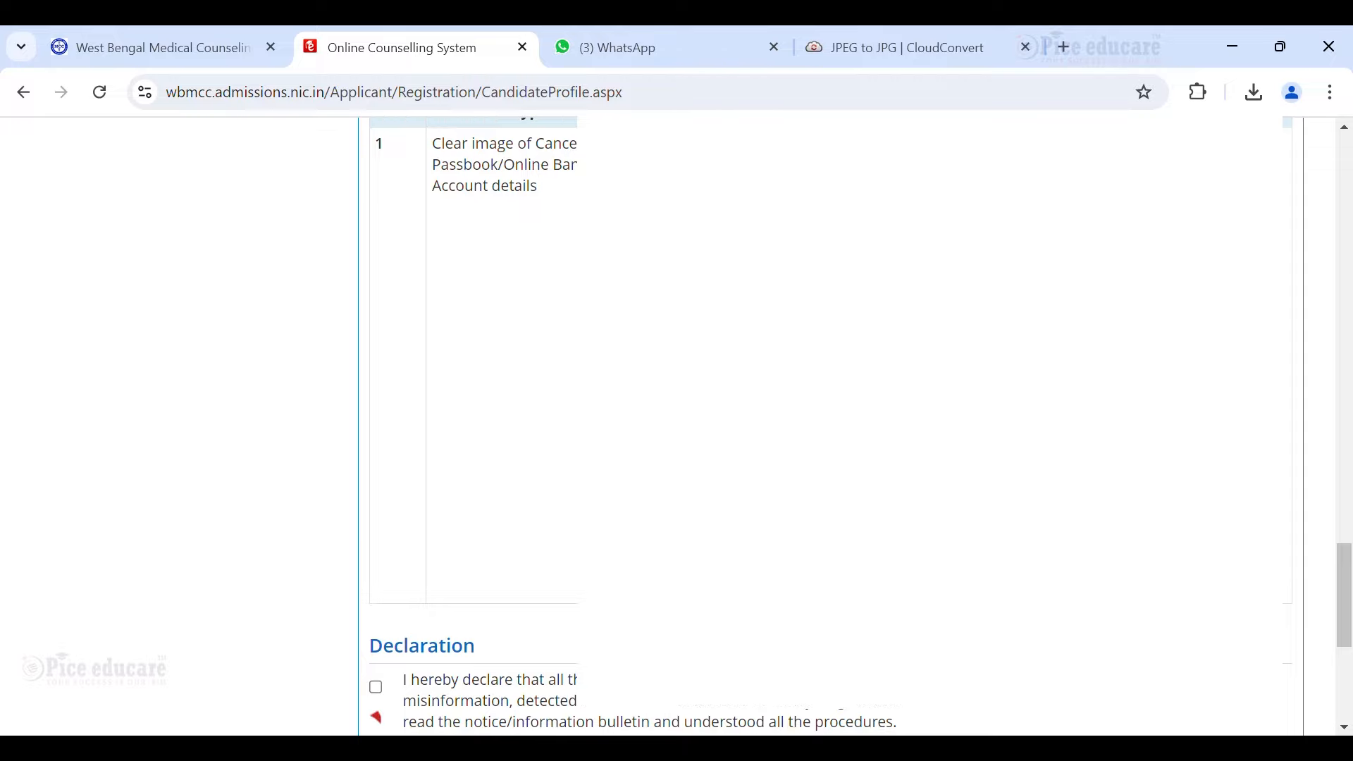
scroll(380, 715, down, 2)
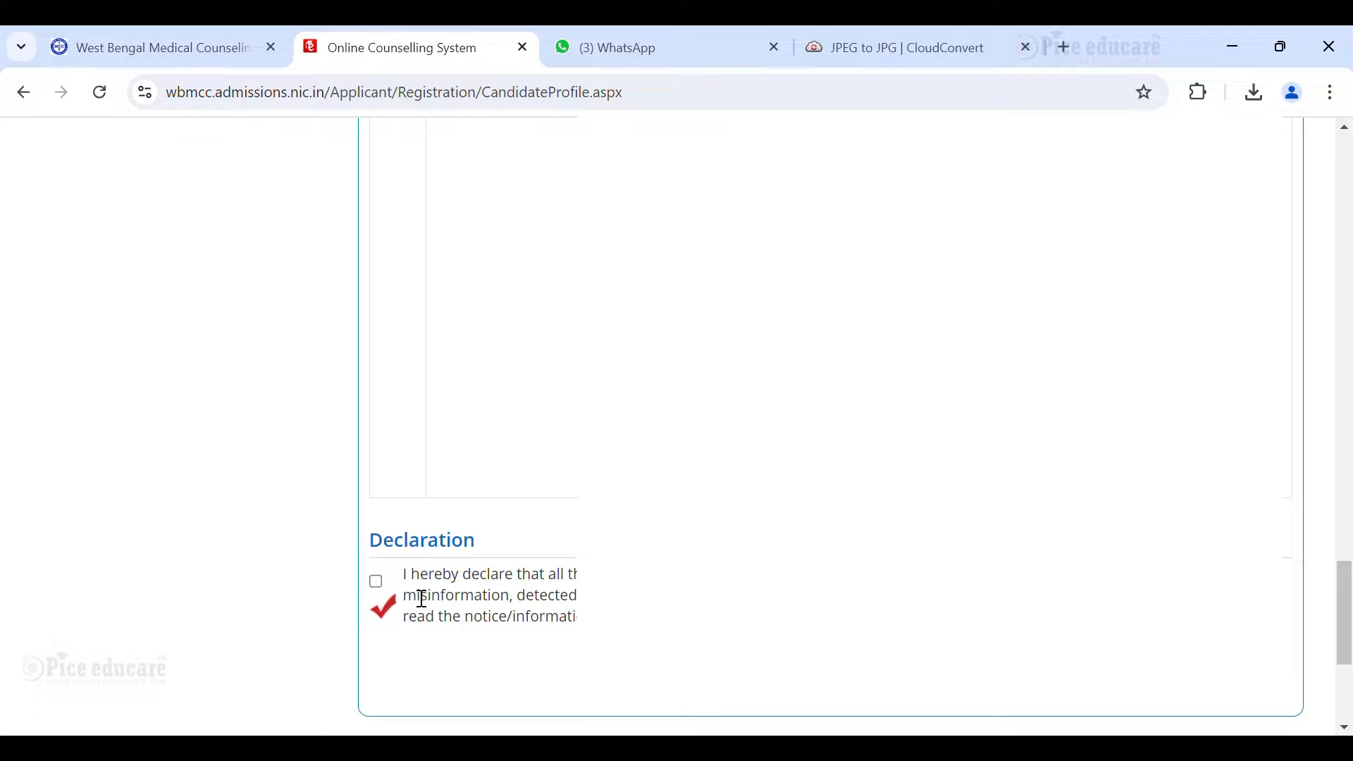
Accept the declaration that all particulars are true, then final-submit the application and confirm with Yes.
click(377, 584)
scroll(831, 423, up, 10)
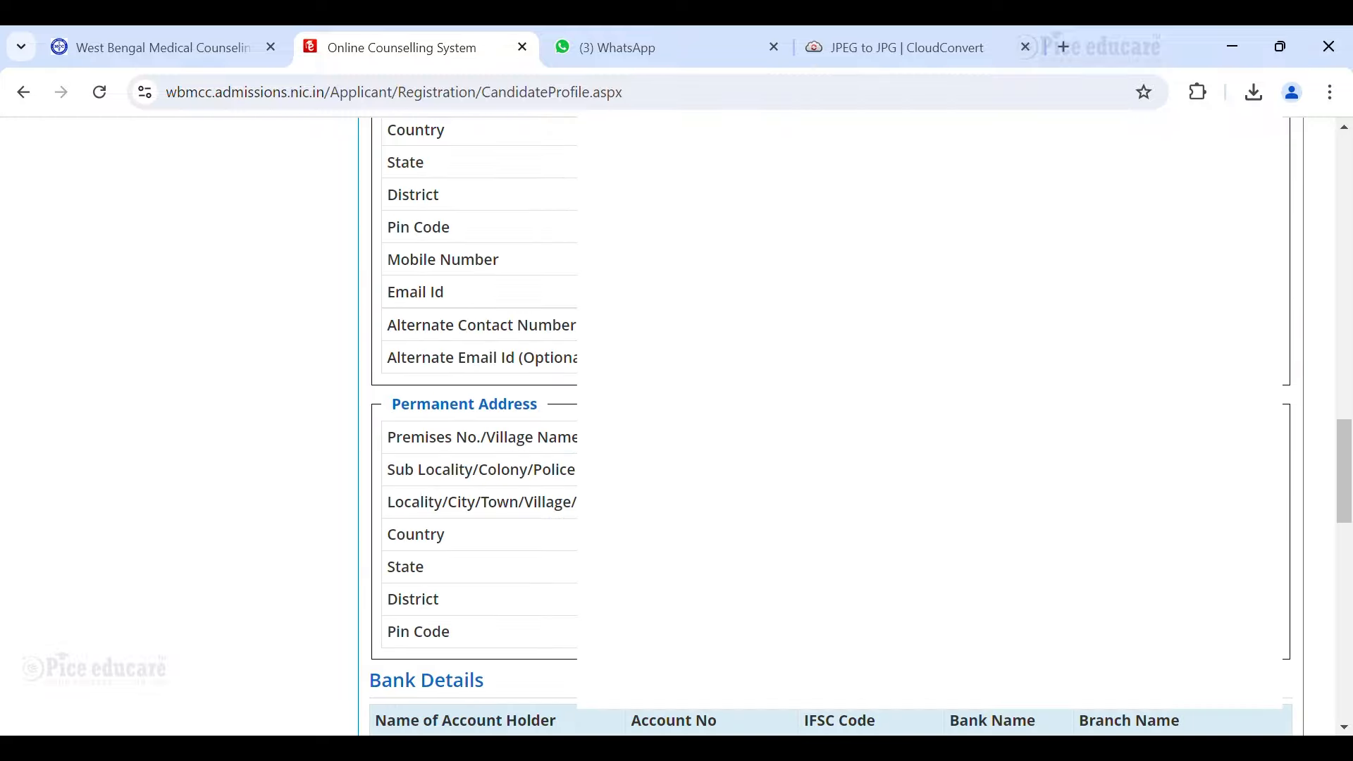
scroll(832, 423, down, 5)
scroll(832, 423, up, 11)
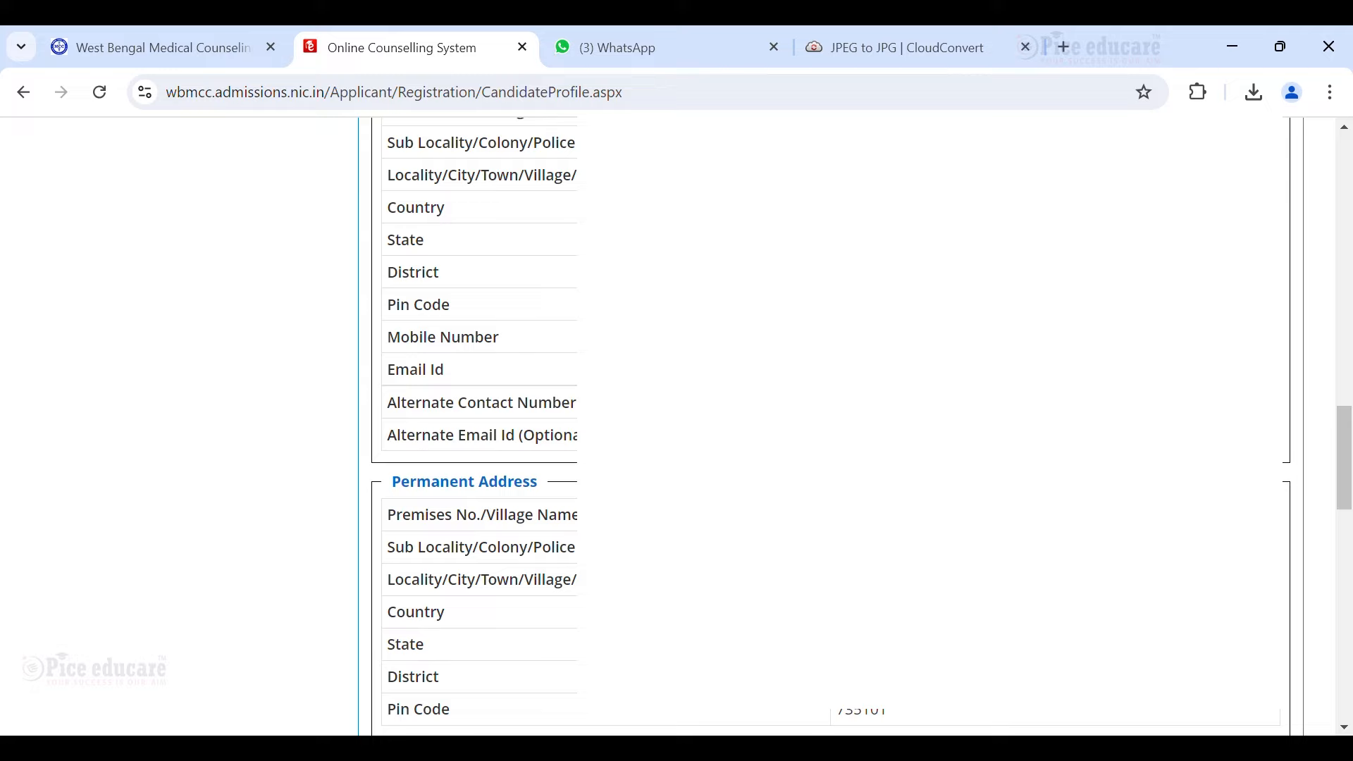
scroll(832, 423, up, 10)
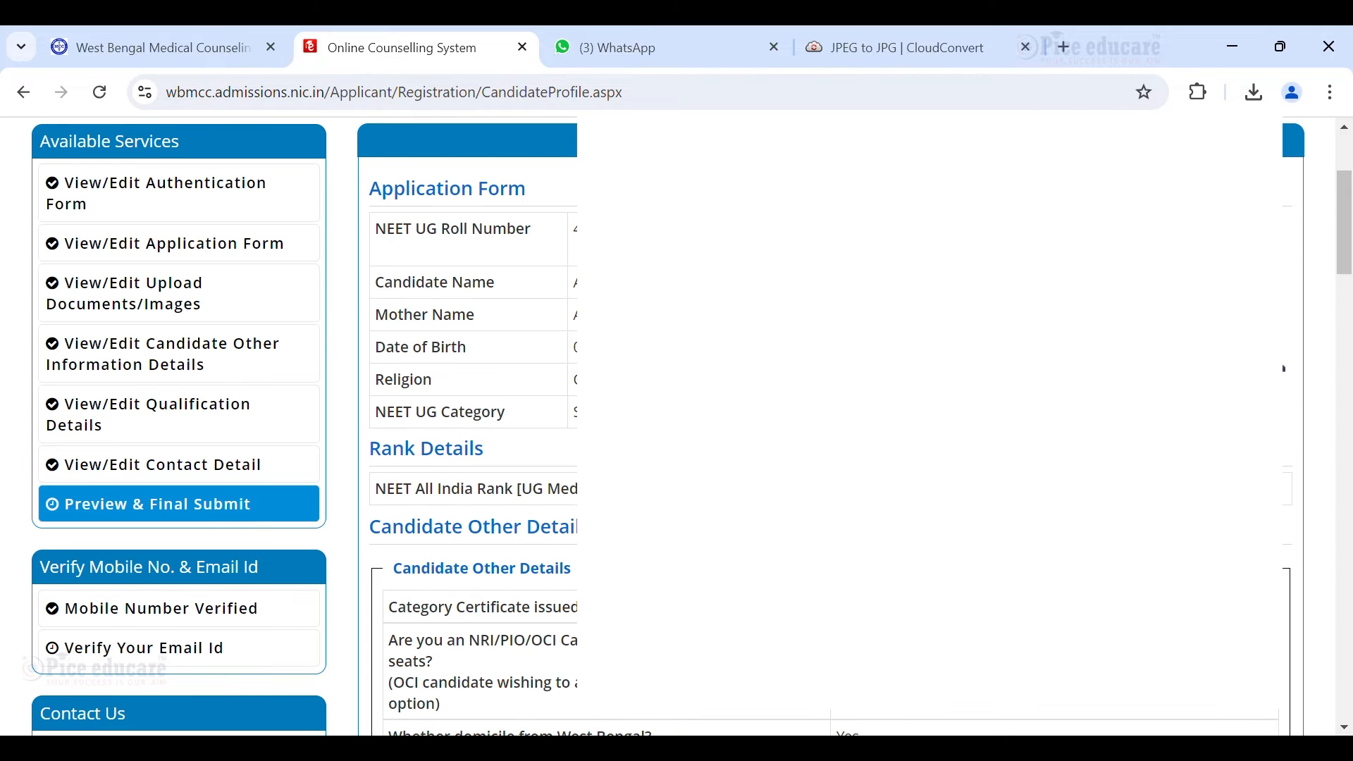
scroll(831, 423, up, 3)
scroll(831, 423, down, 5)
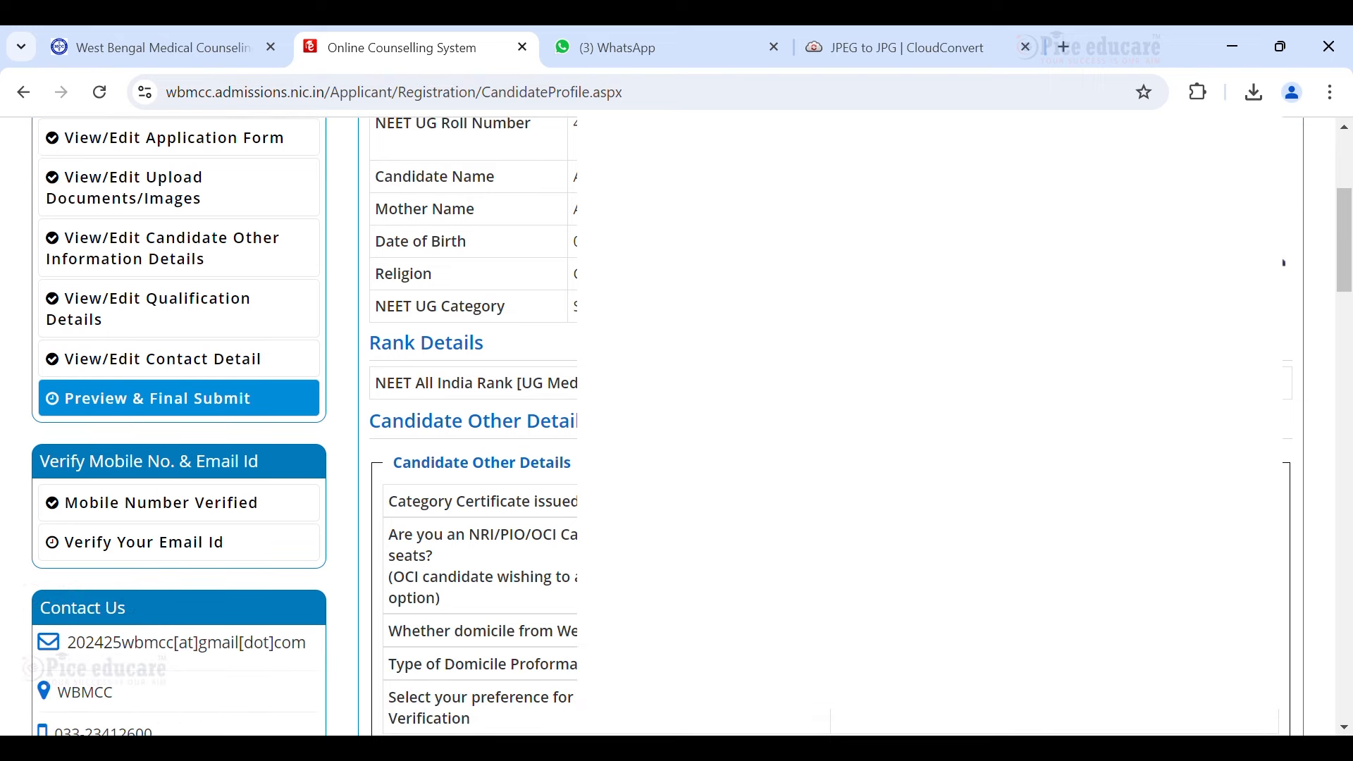
scroll(831, 422, down, 15)
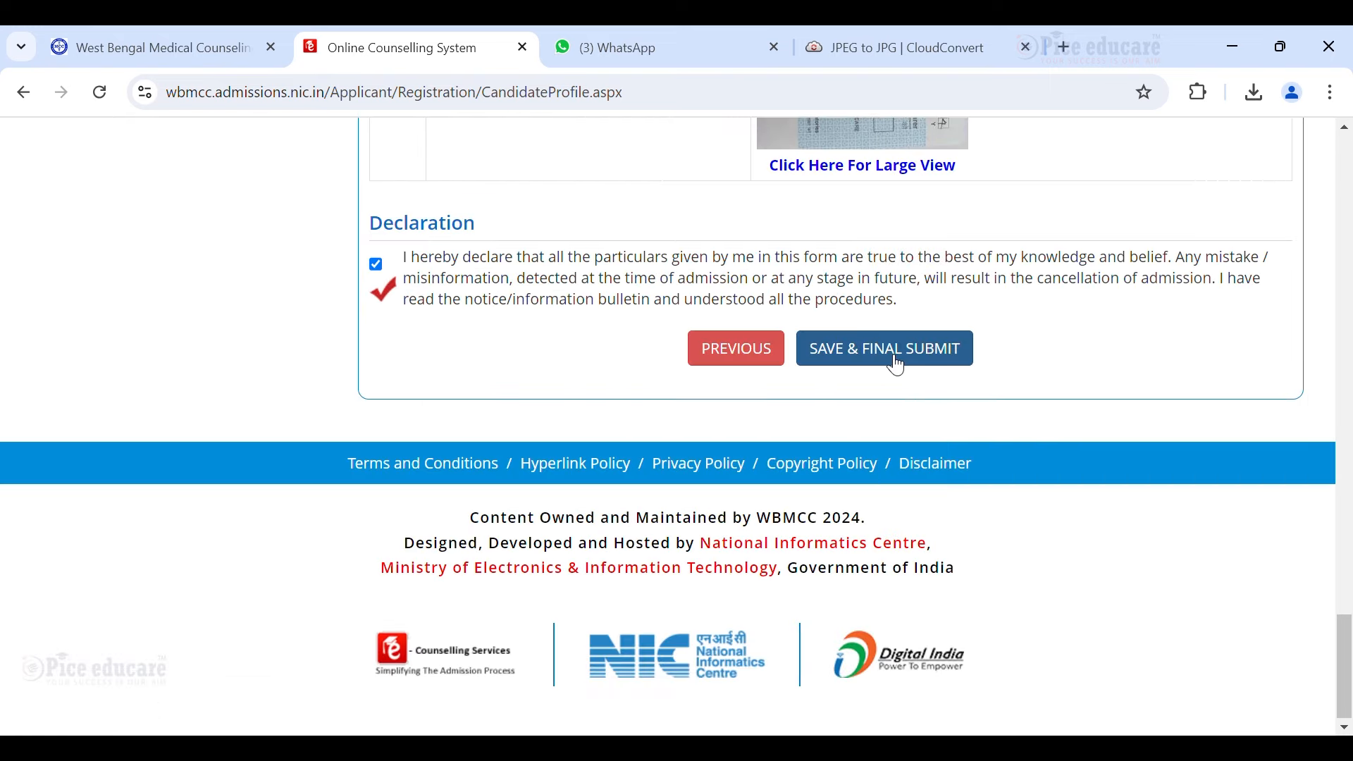
scroll(901, 363, up, 1)
scroll(900, 338, down, 1)
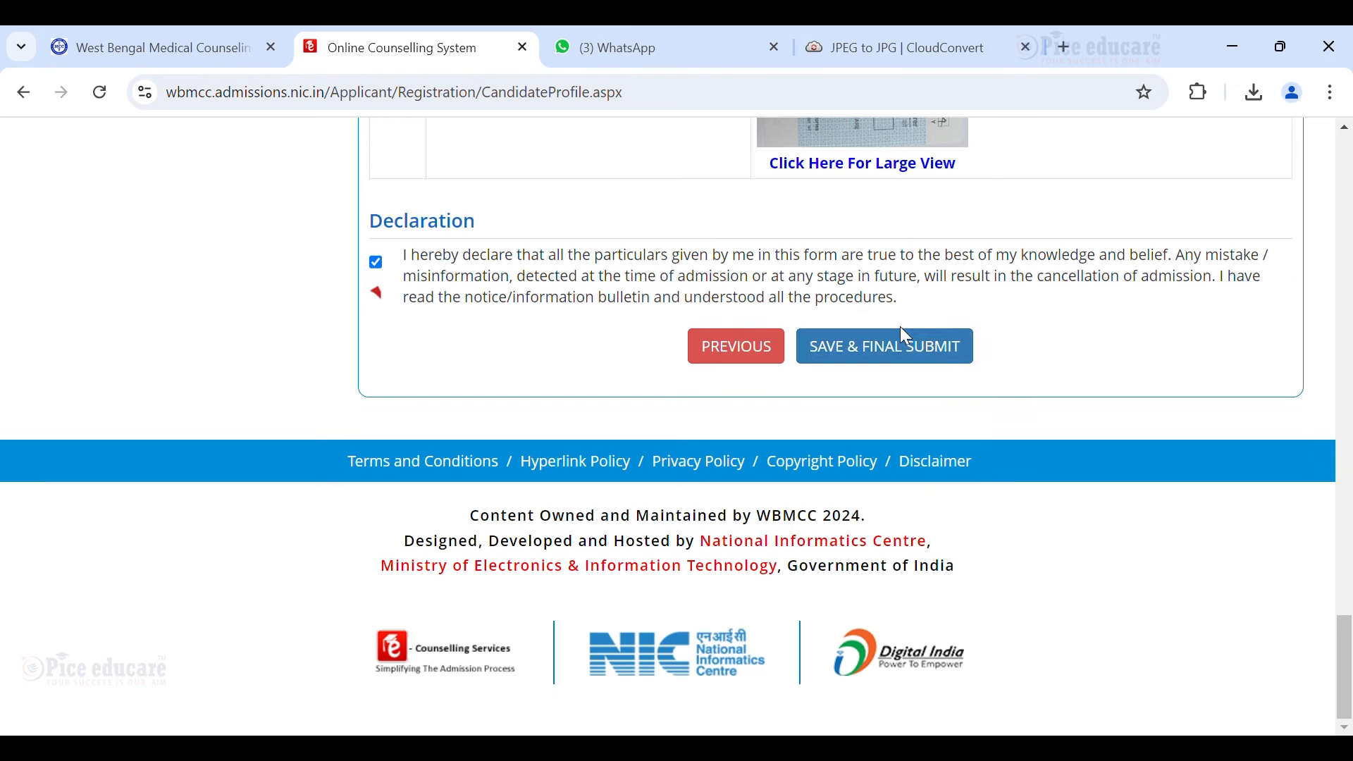
click(914, 361)
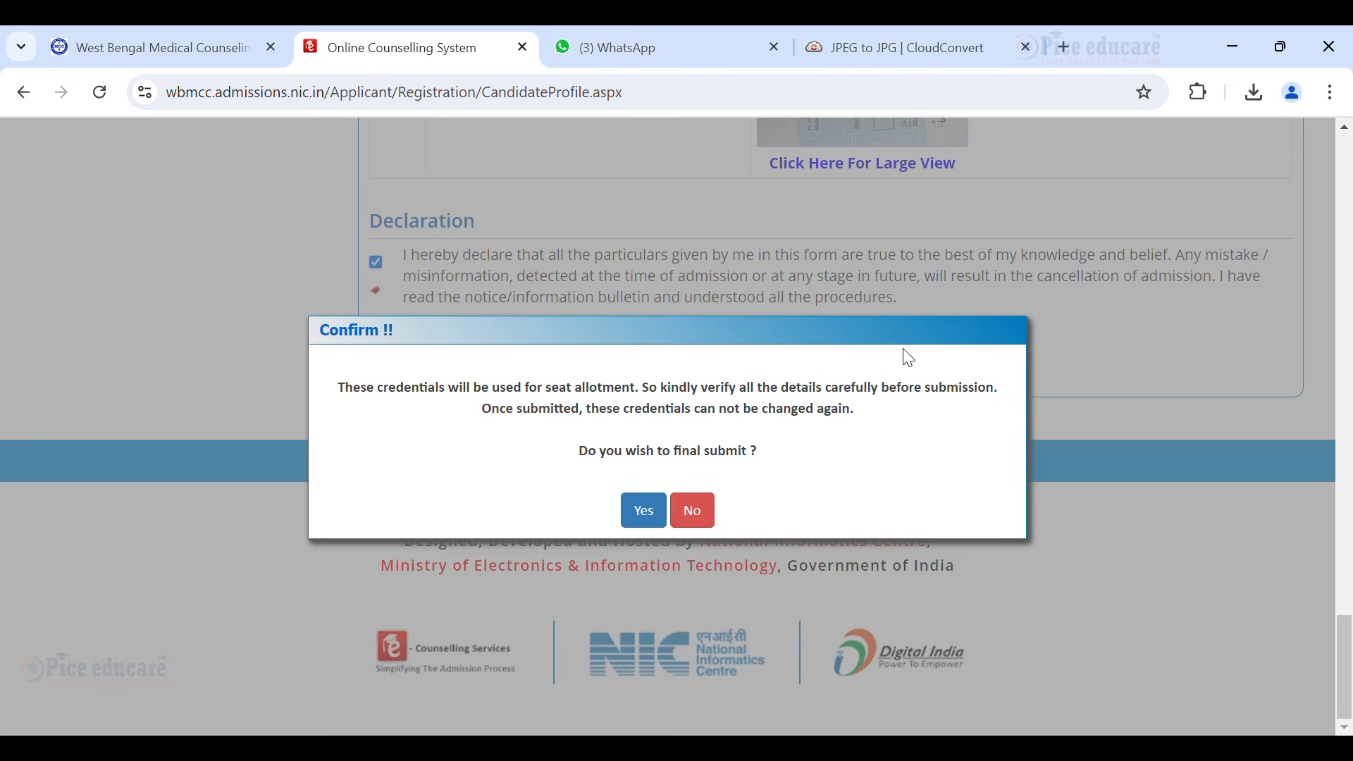
click(641, 519)
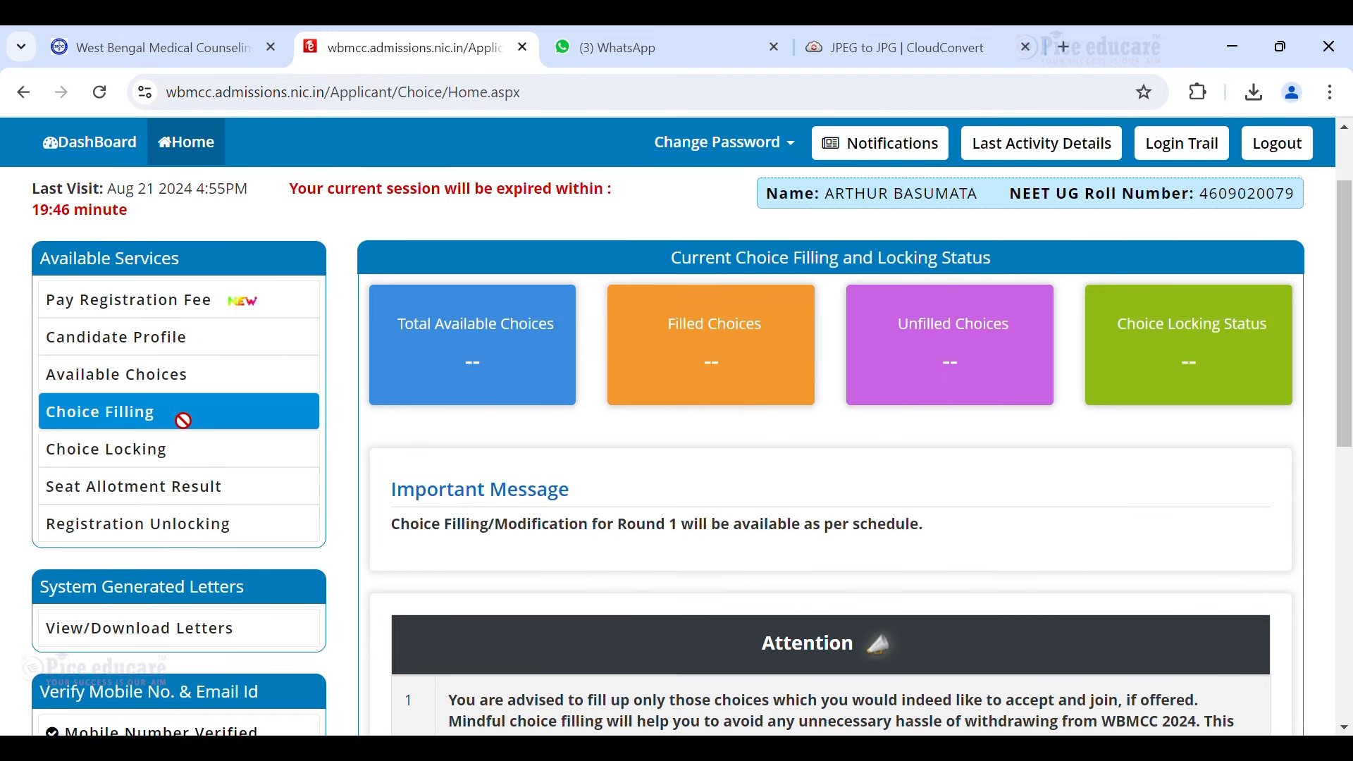
Pay the Rs. 1500 registration fee through Bill Desk Payment Gateway after agreeing to the consent terms.
scroll(173, 423, up, 2)
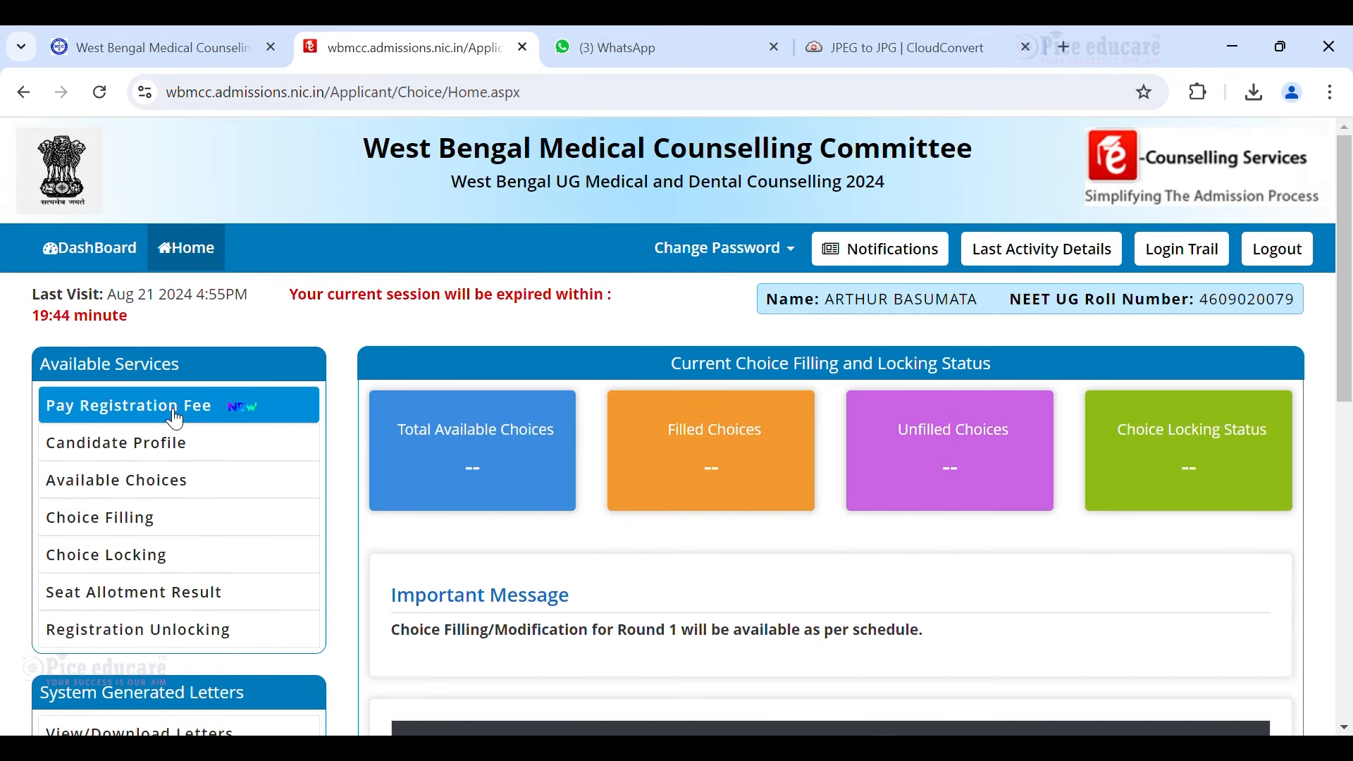
click(171, 417)
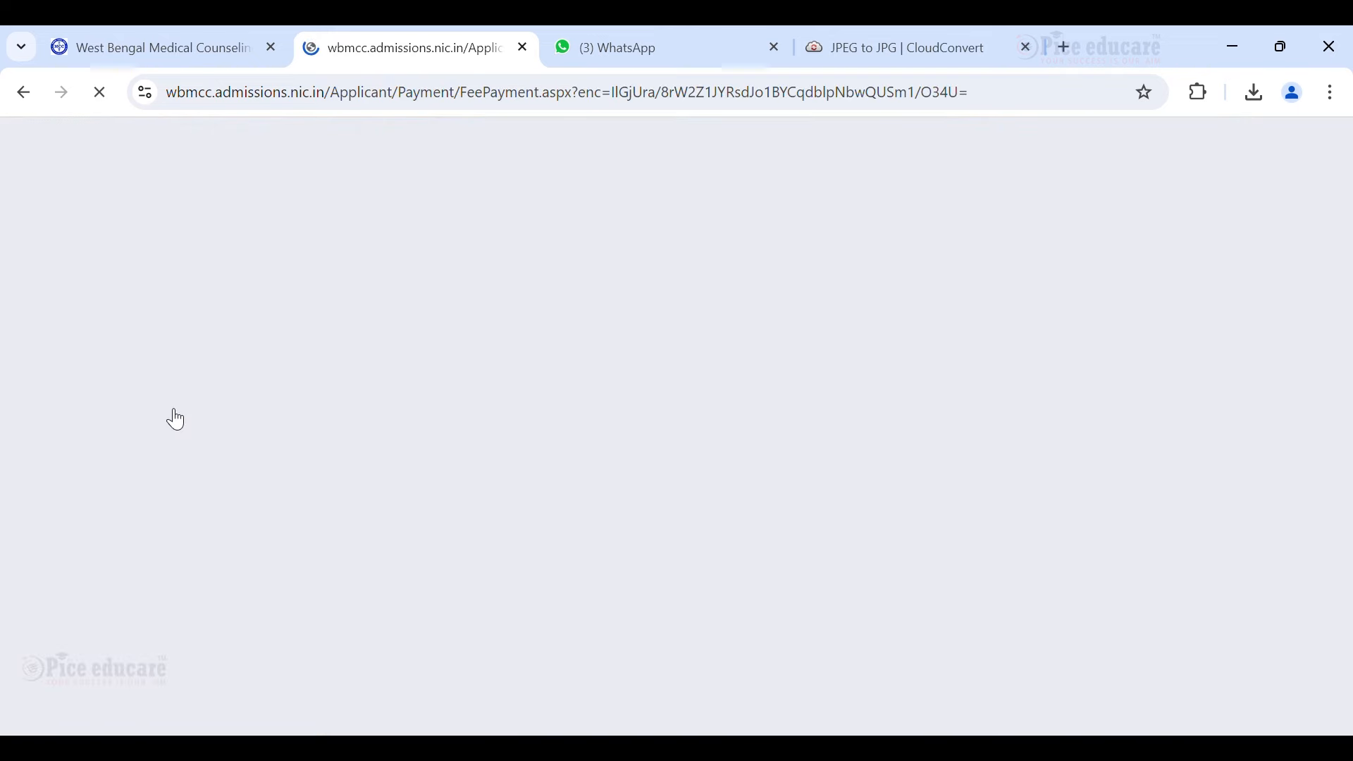
scroll(687, 537, down, 1)
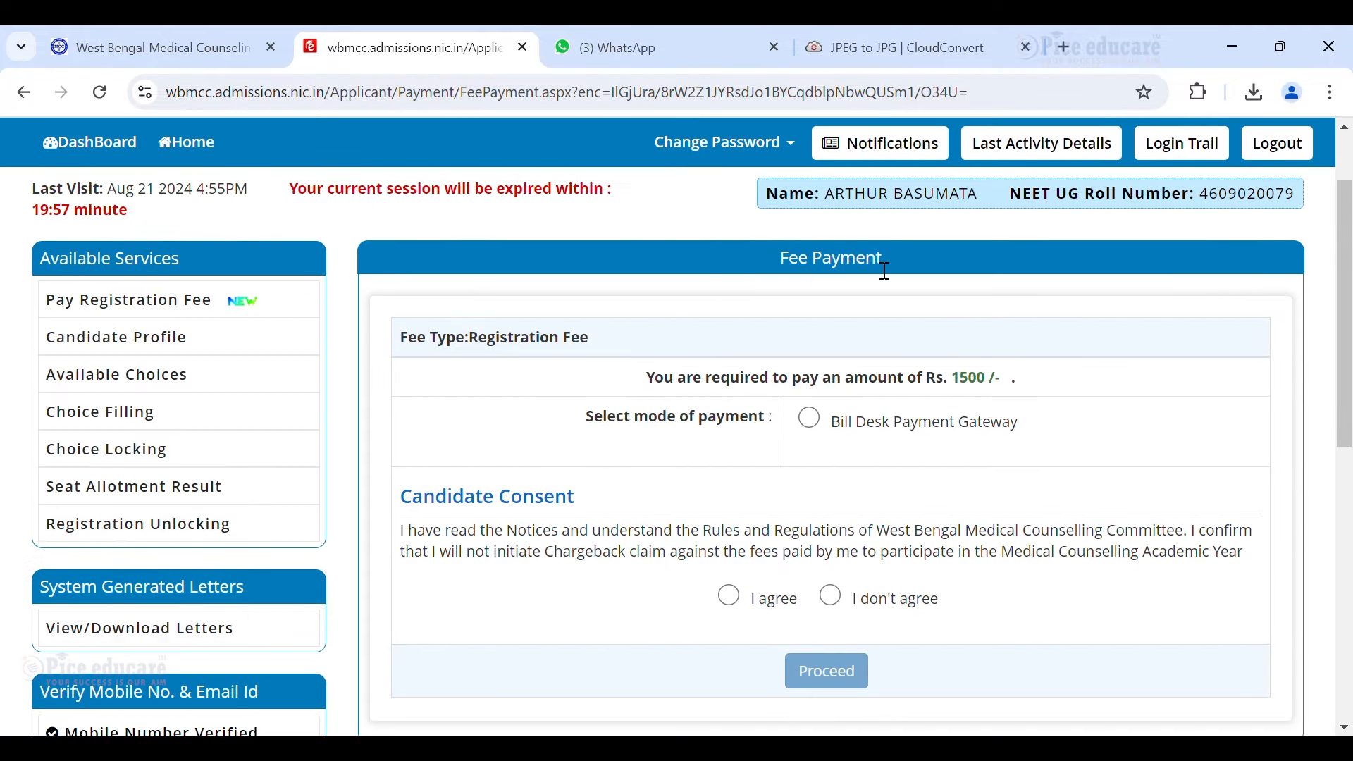
click(810, 422)
scroll(868, 470, down, 1)
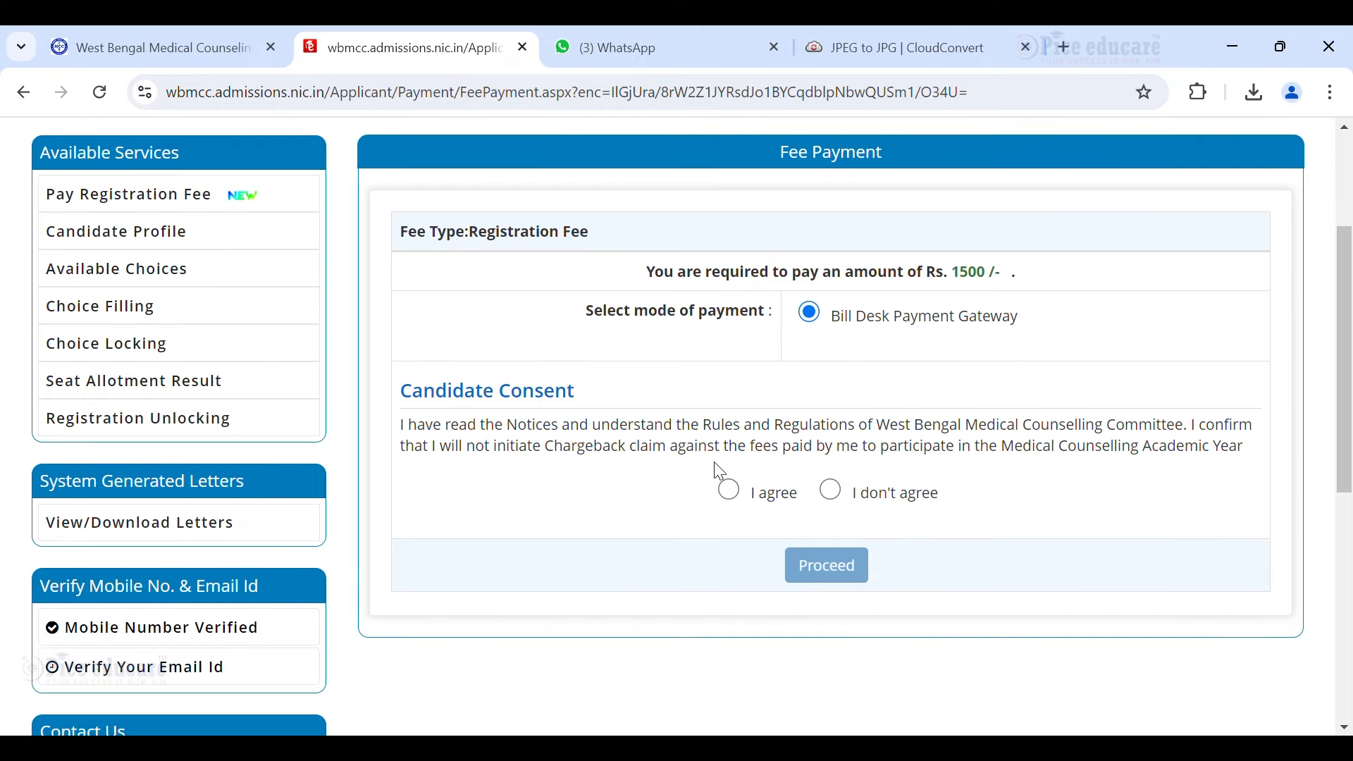
click(730, 490)
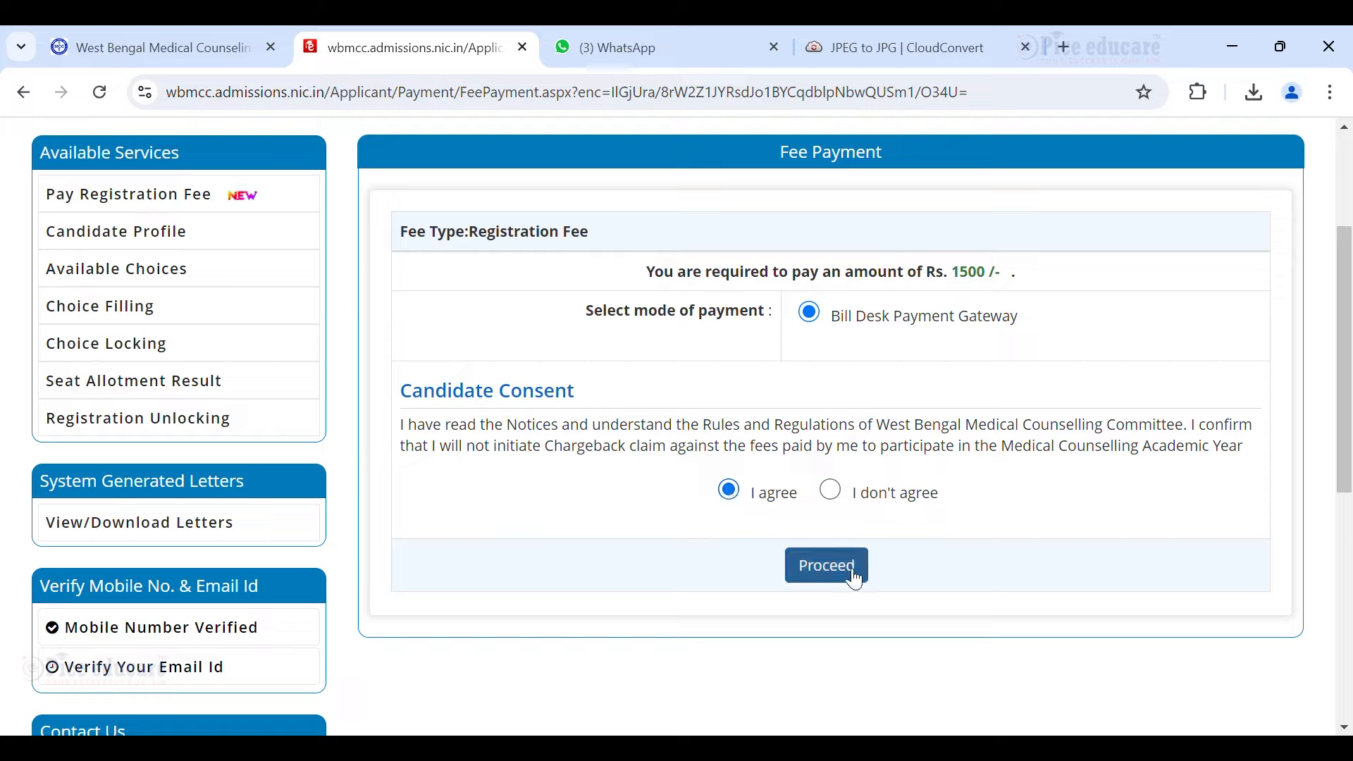
double_click(958, 275)
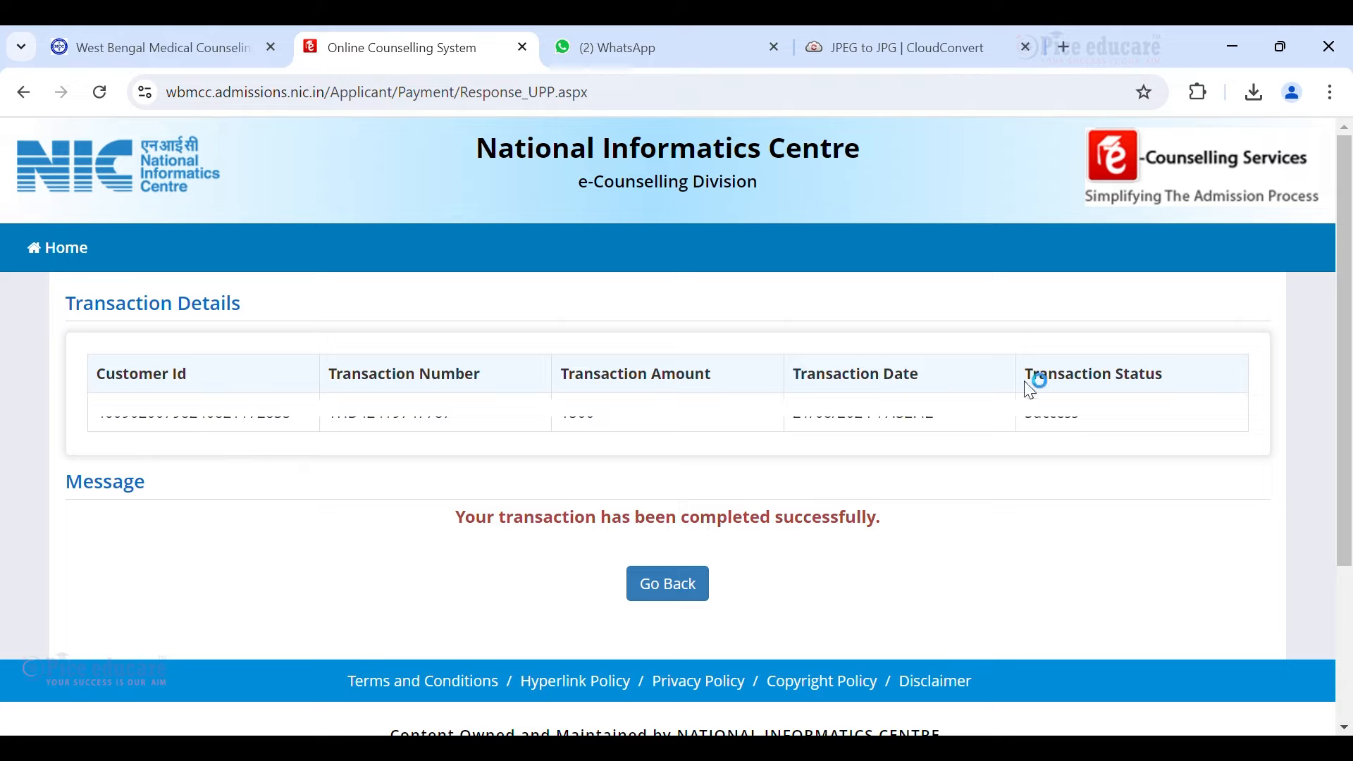
Check that the Transaction Status on the payment page reads Success.
drag(1041, 381, 1173, 381)
double_click(1071, 426)
click(1072, 429)
double_click(1075, 423)
click(1067, 432)
Return to the dashboard and reopen Candidate Profile down to the Fee Payment Details.
click(661, 588)
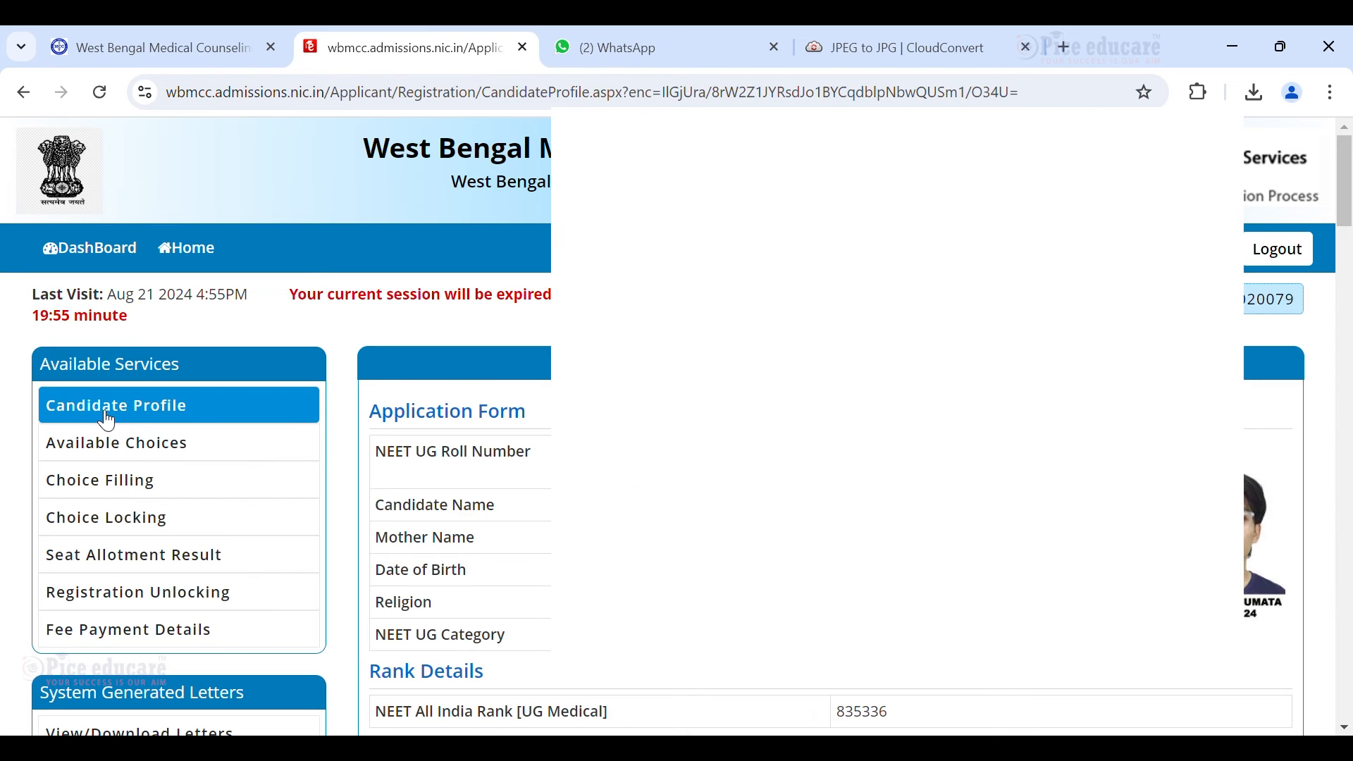
click(170, 403)
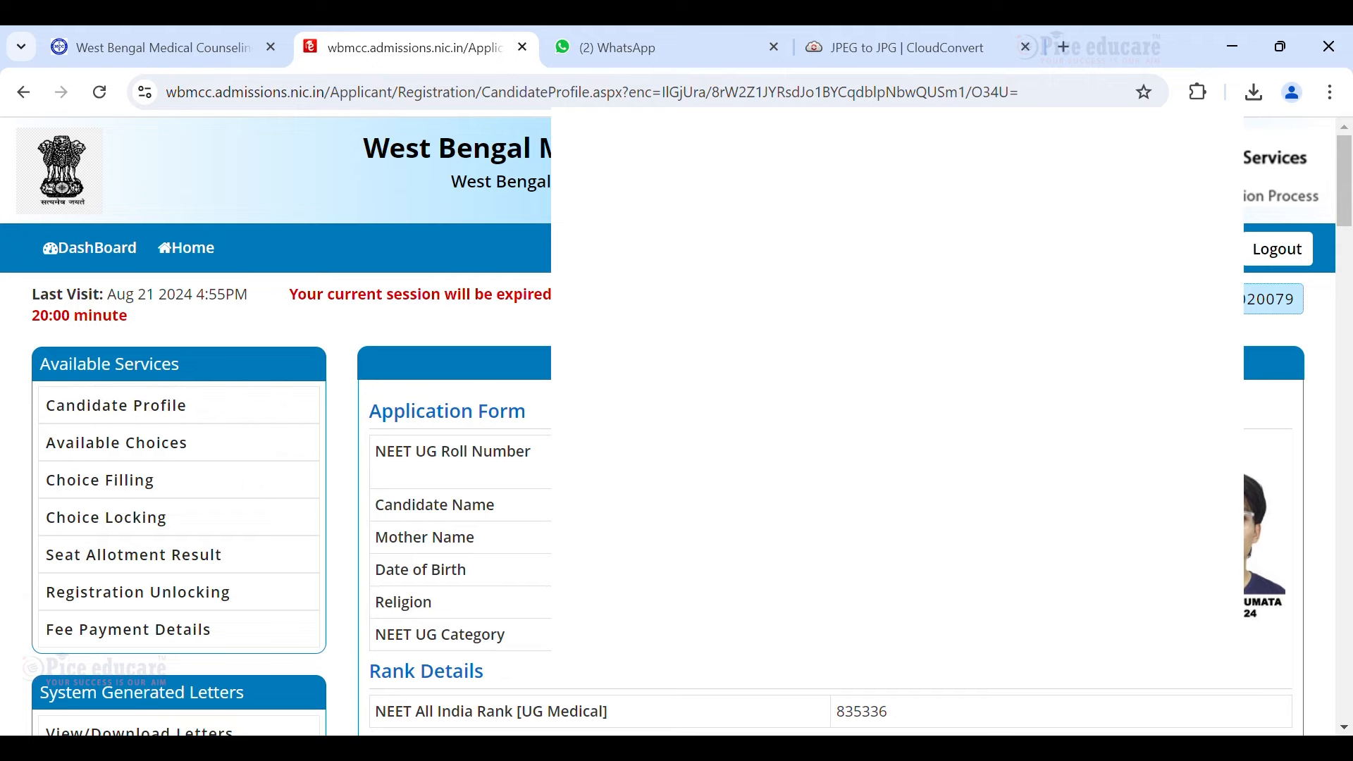
scroll(676, 423, down, 20)
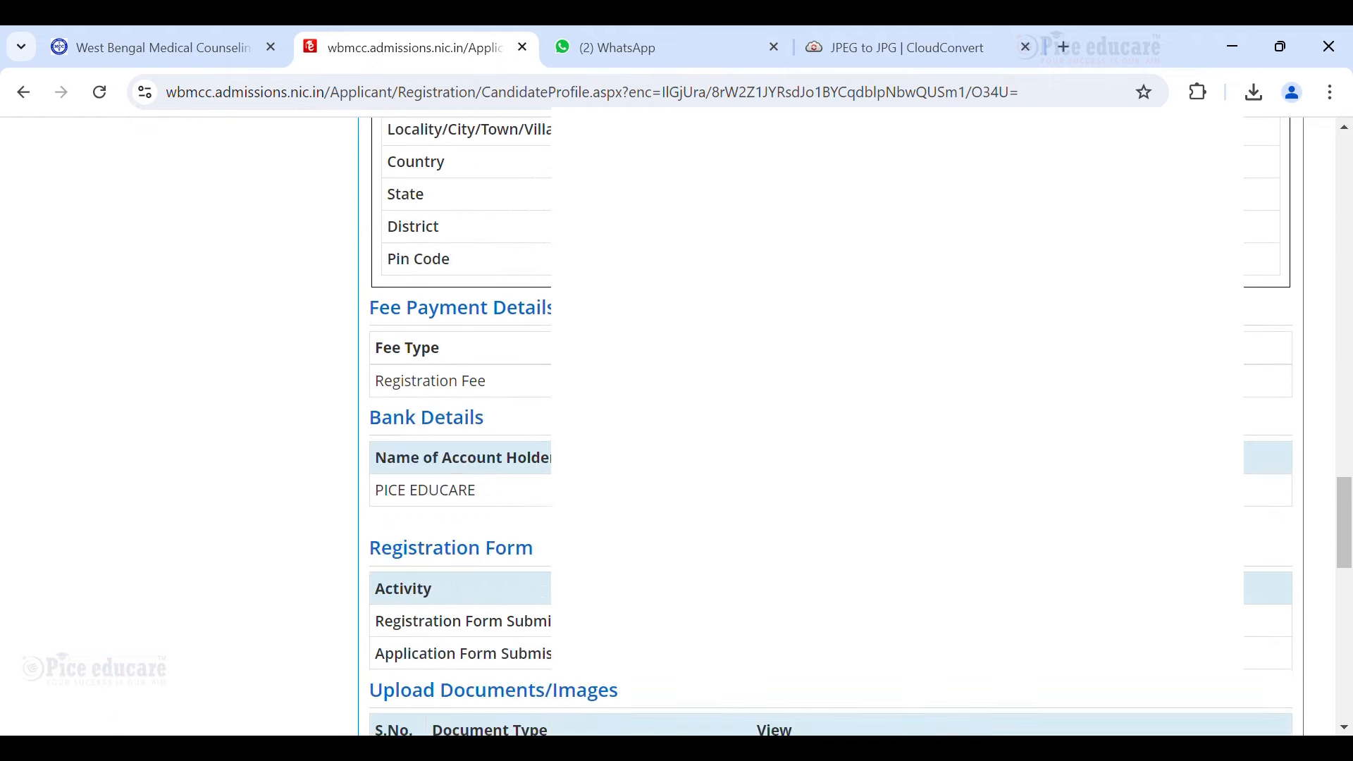
scroll(677, 423, down, 10)
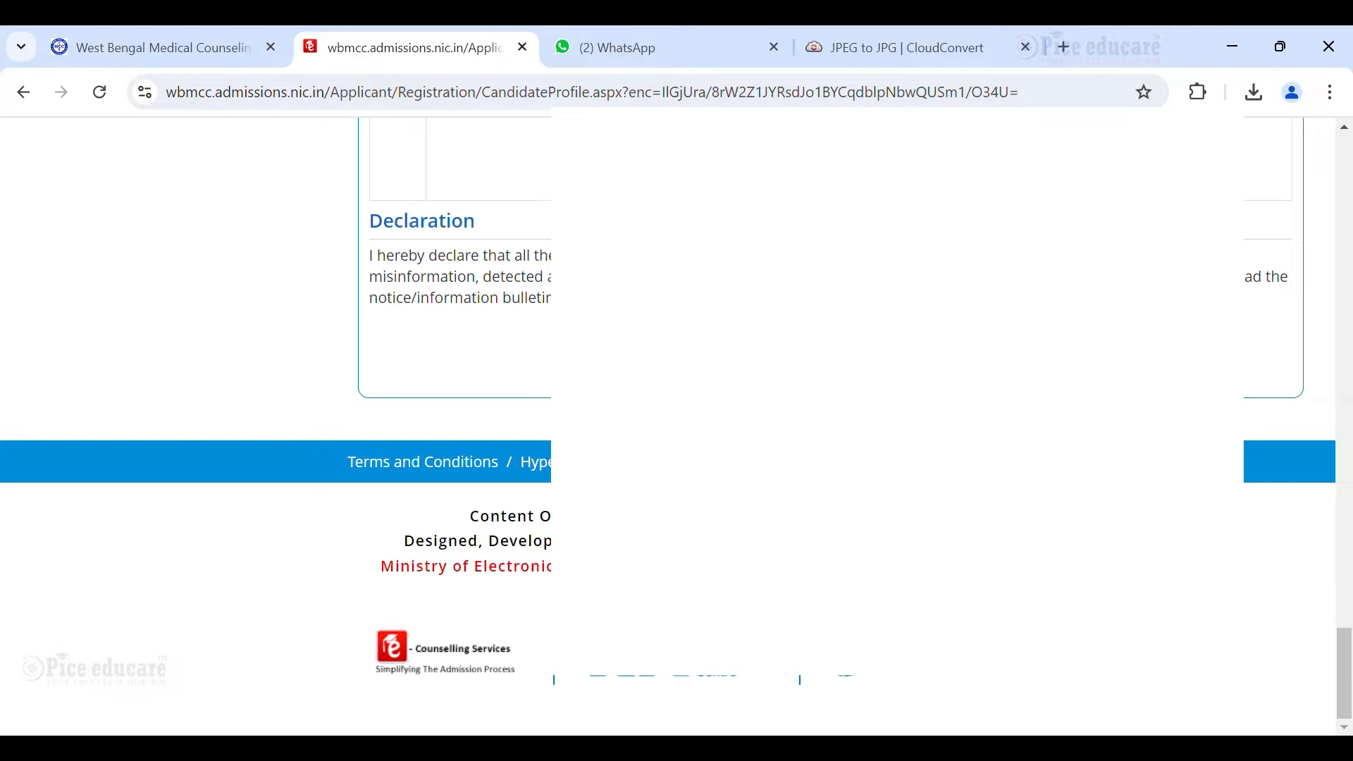
Preview the generated application form PDF and scroll through its Personal Details and declaration pages.
click(831, 355)
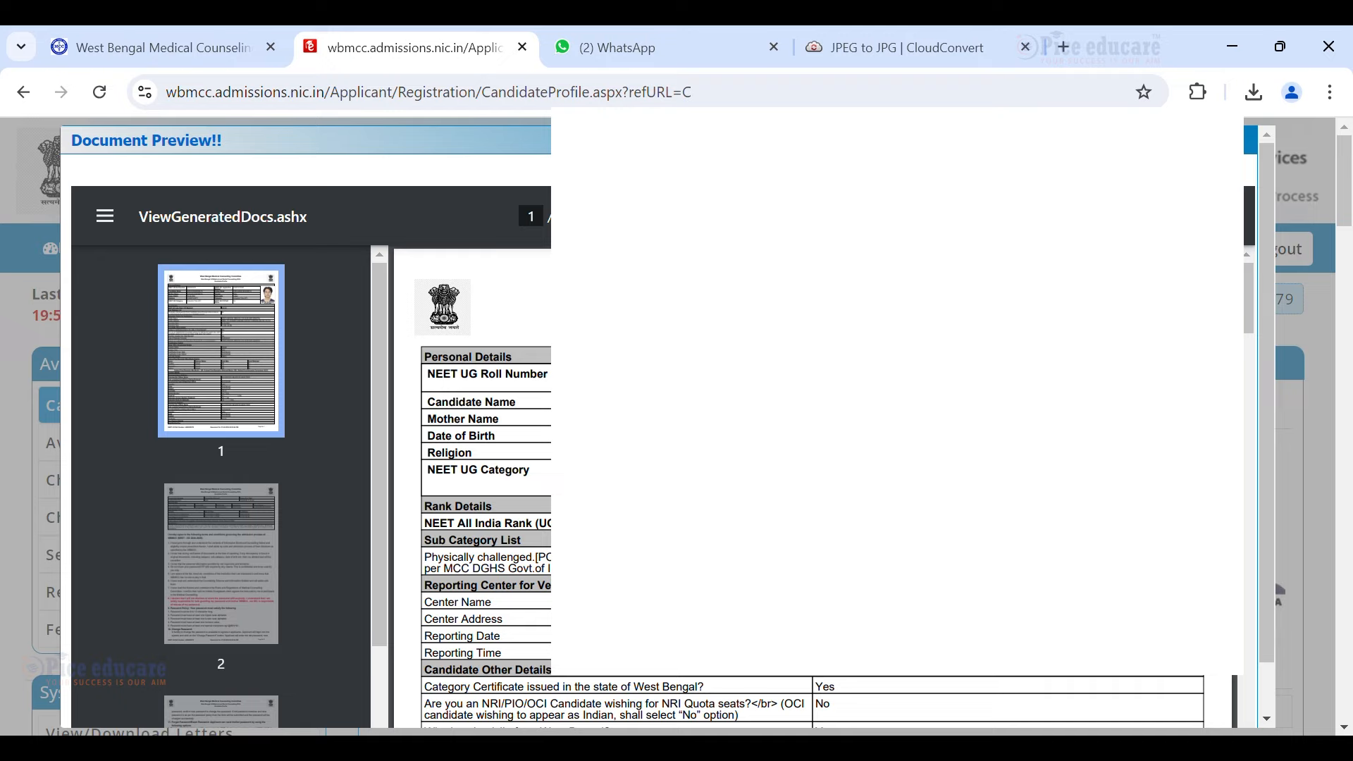
scroll(810, 494, down, 15)
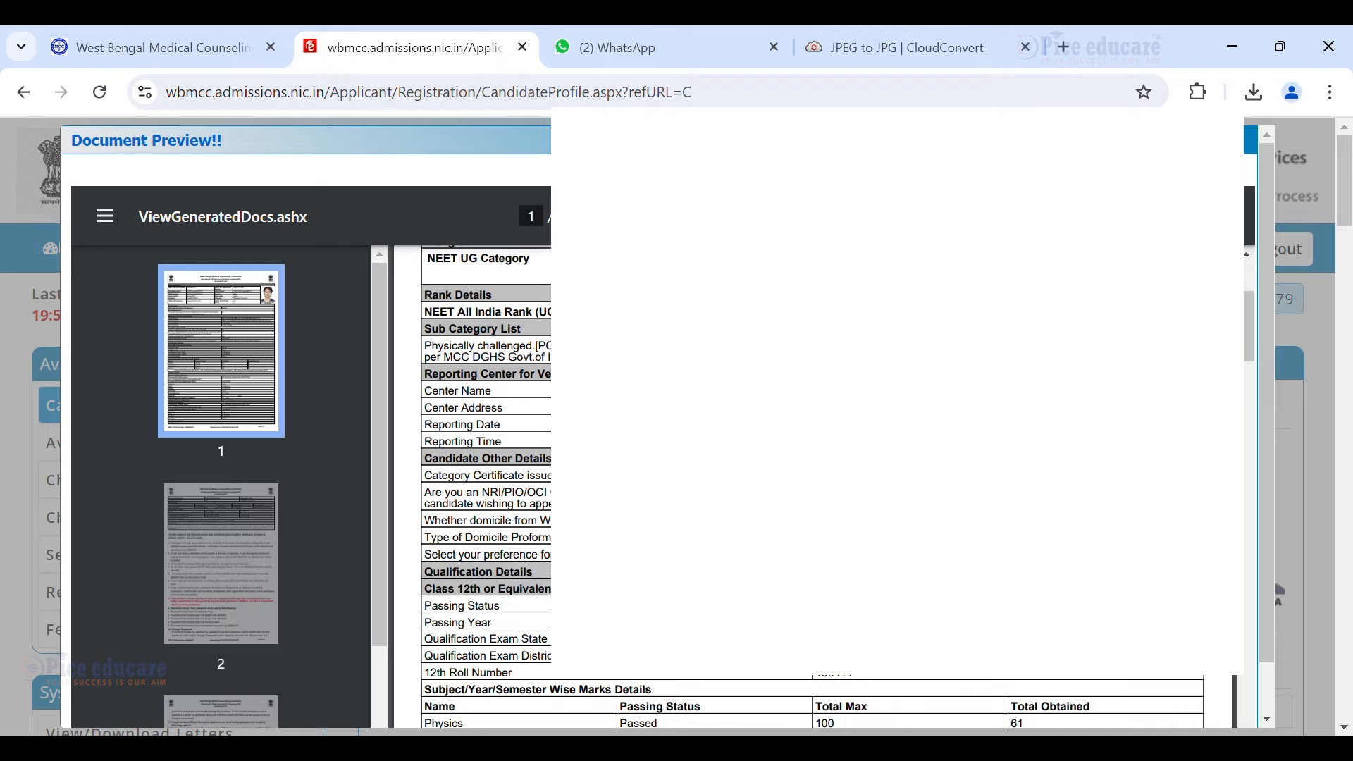
scroll(811, 486, down, 3)
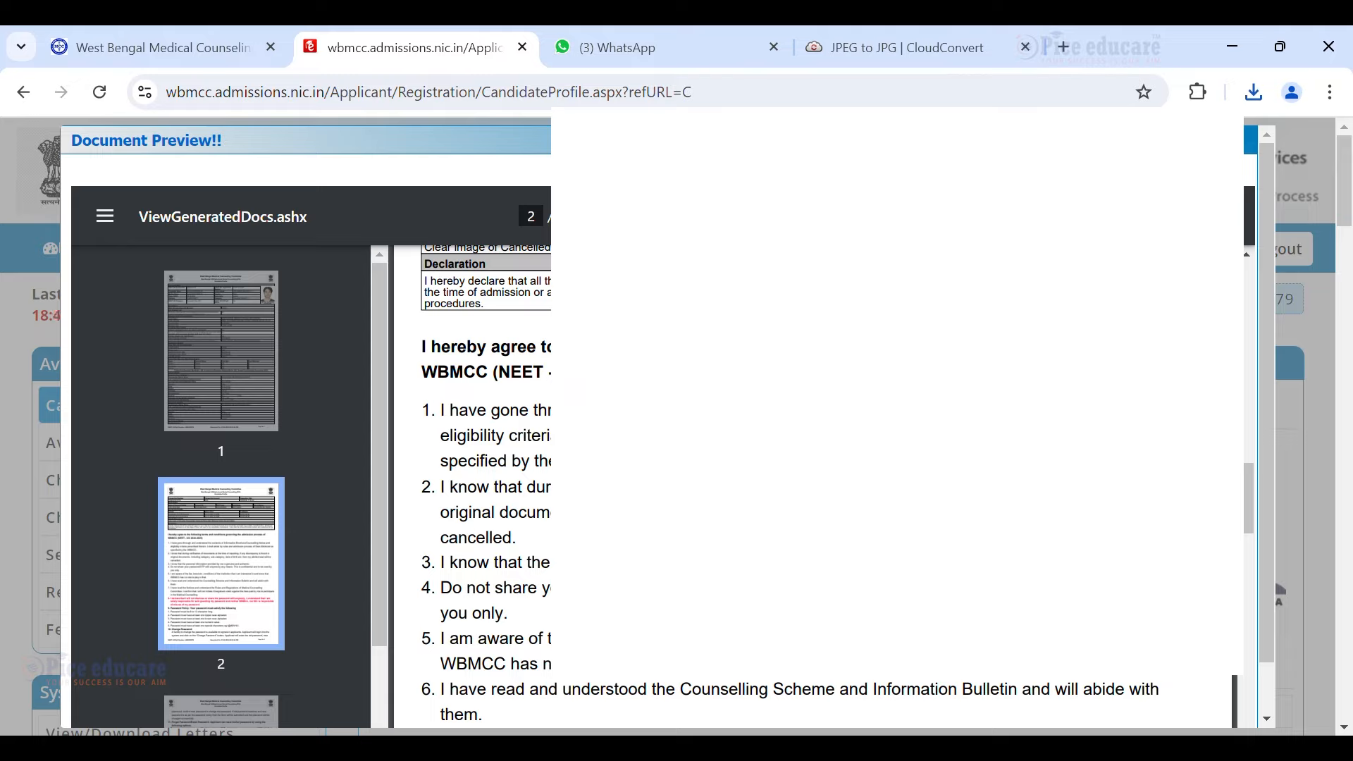
scroll(818, 487, up, 13)
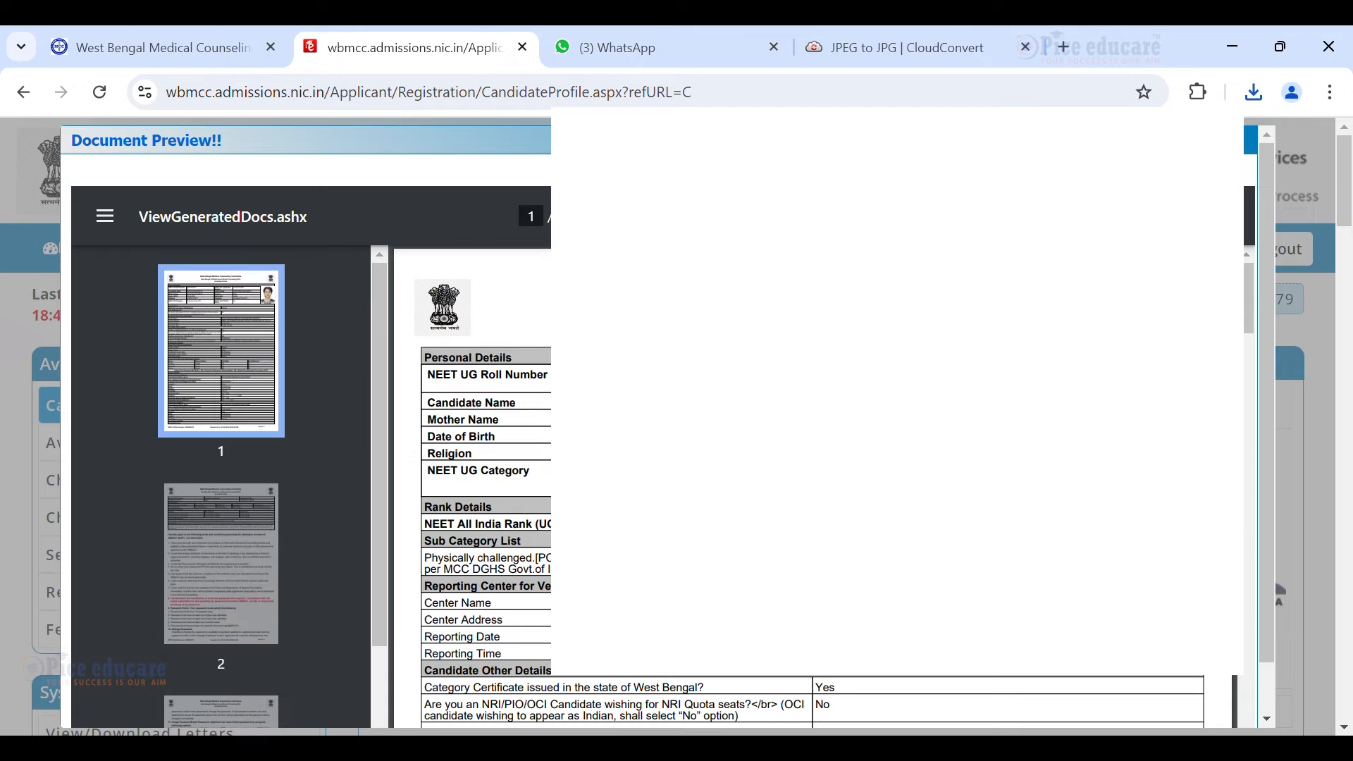